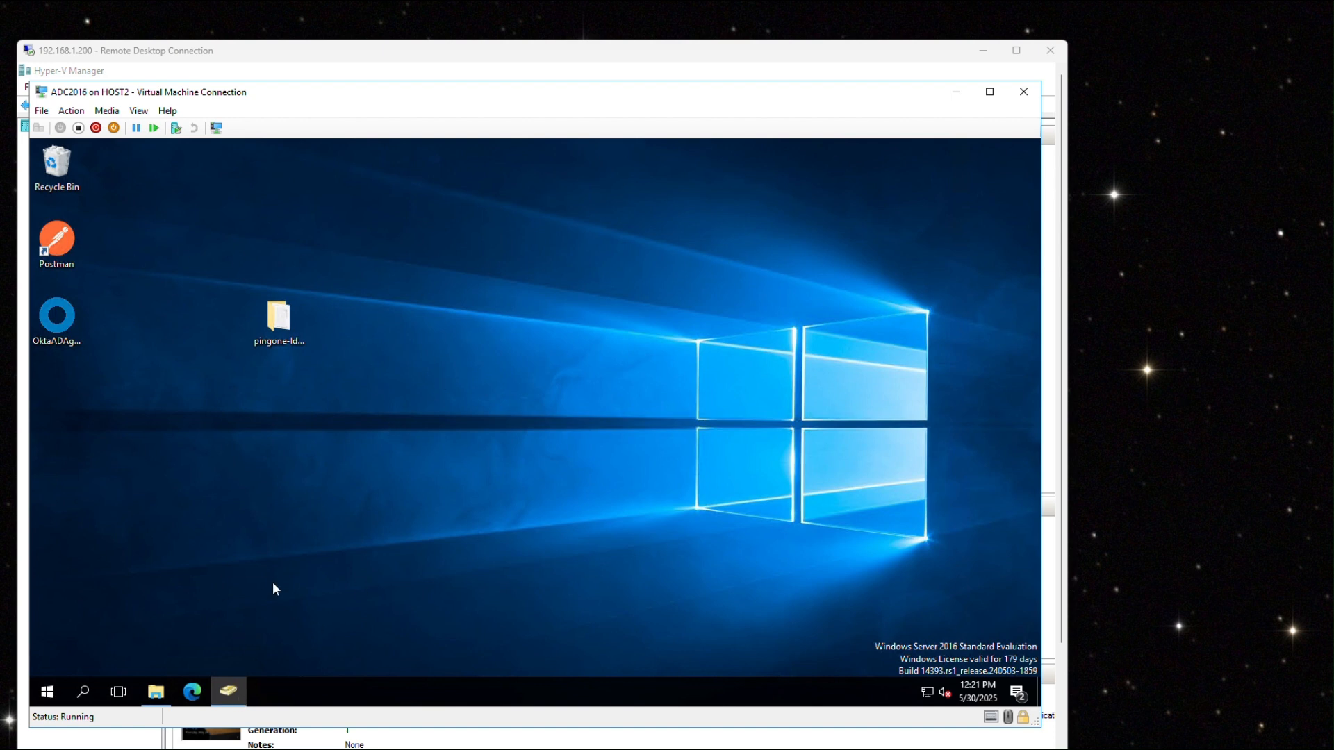
Step: Bring up Active Directory Users and Computers on the server, and open a new gateway form in the PingOne console
{"action": "left_click", "coordinate": [228, 692]}
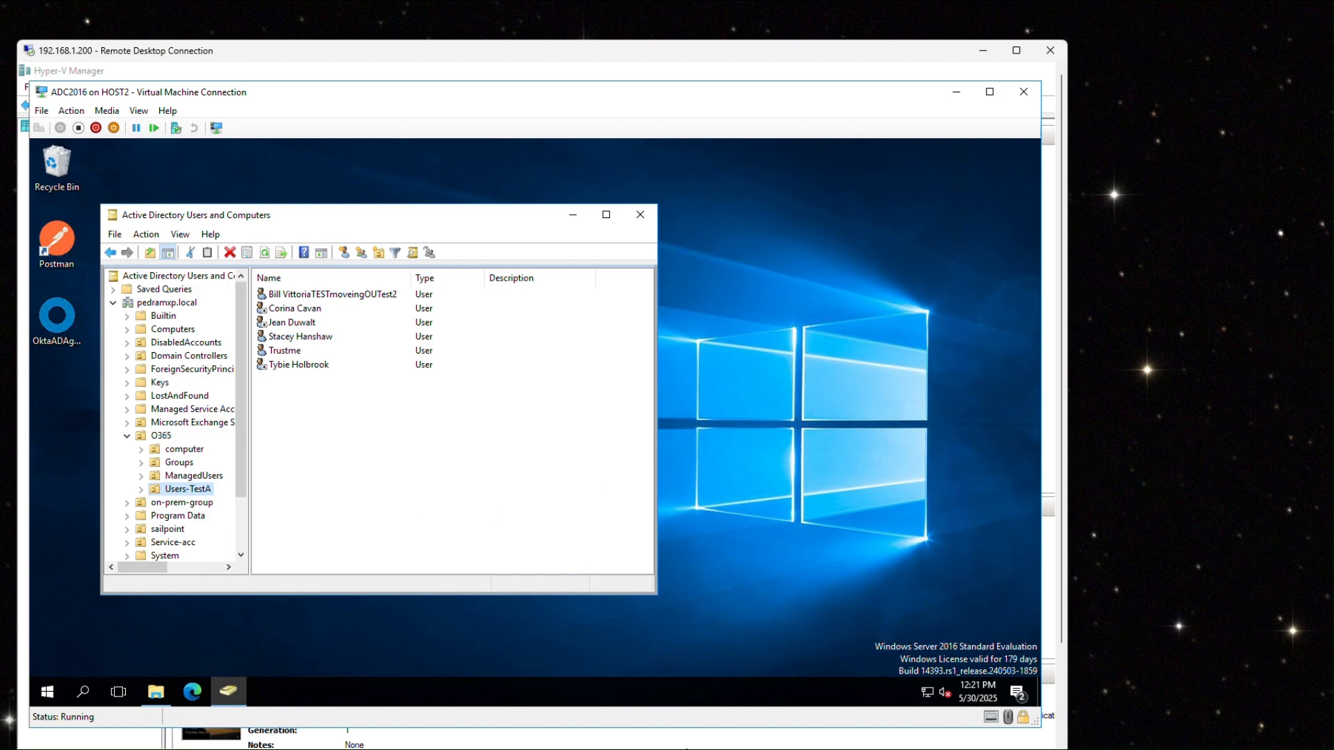
{"action": "left_click", "coordinate": [538, 749]}
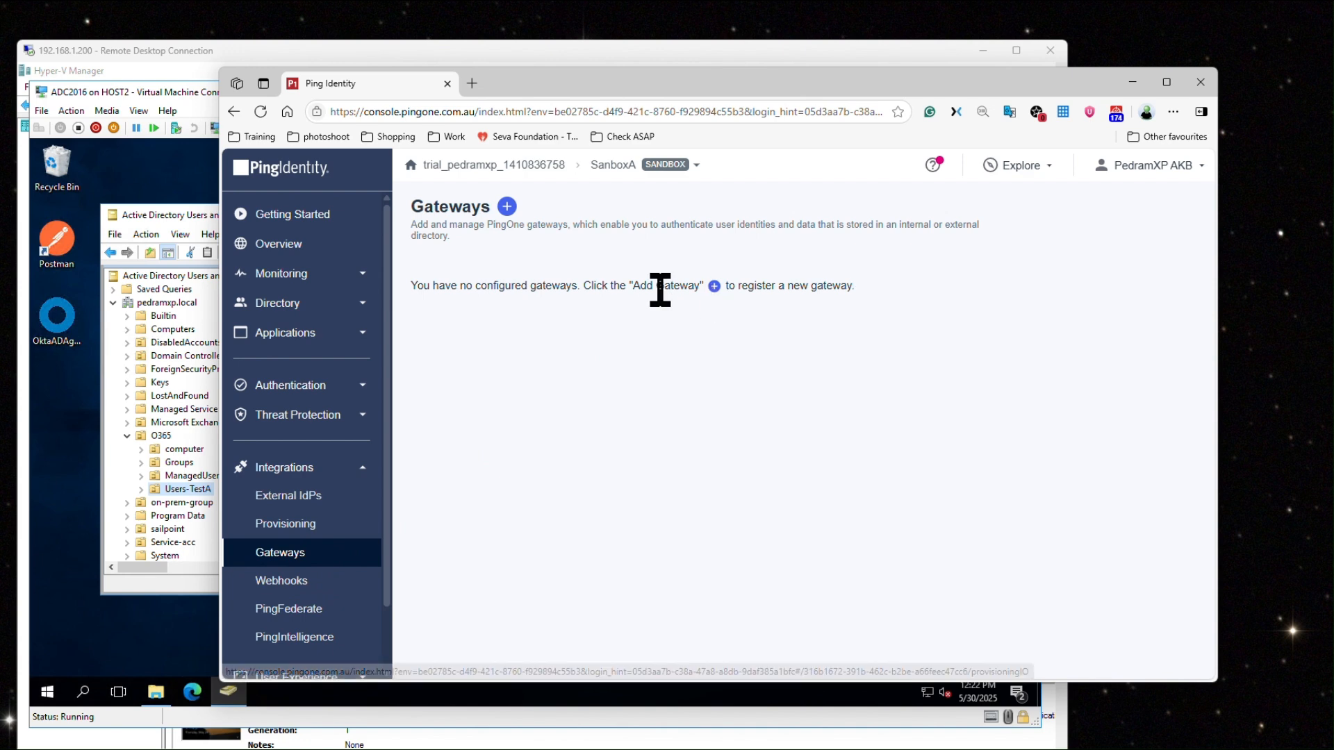
{"action": "left_click", "coordinate": [508, 208]}
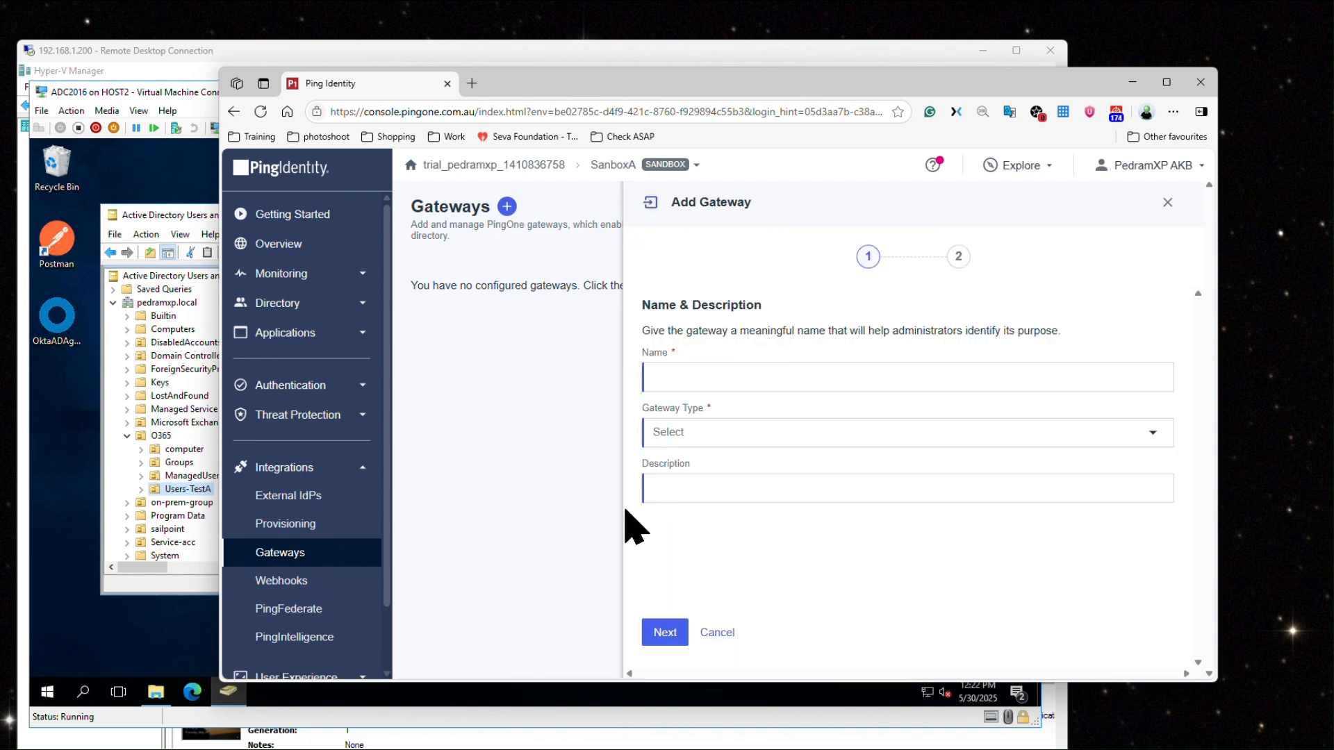
Step: Name the new gateway "Active Directory To Pingone", set its type to LDAP and continue to the connection settings
{"action": "left_click", "coordinate": [687, 368]}
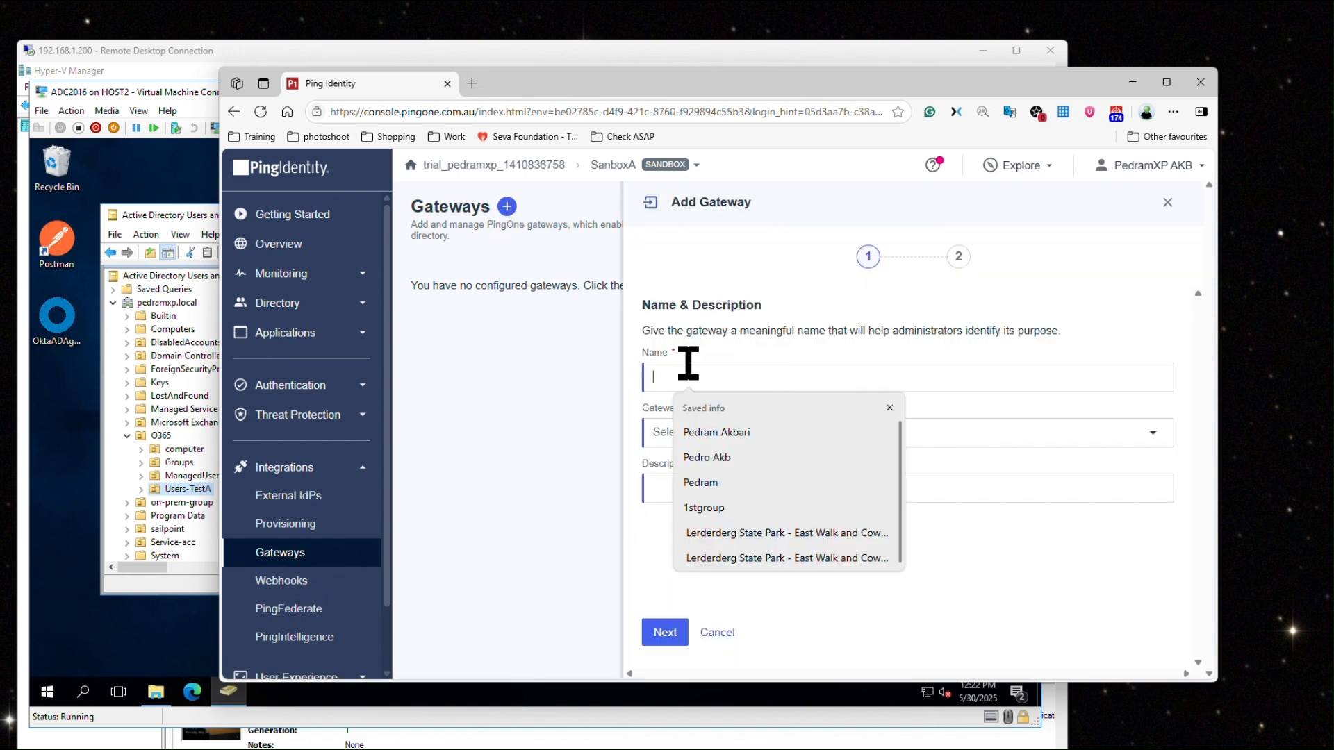
{"action": "type", "text": "Active"}
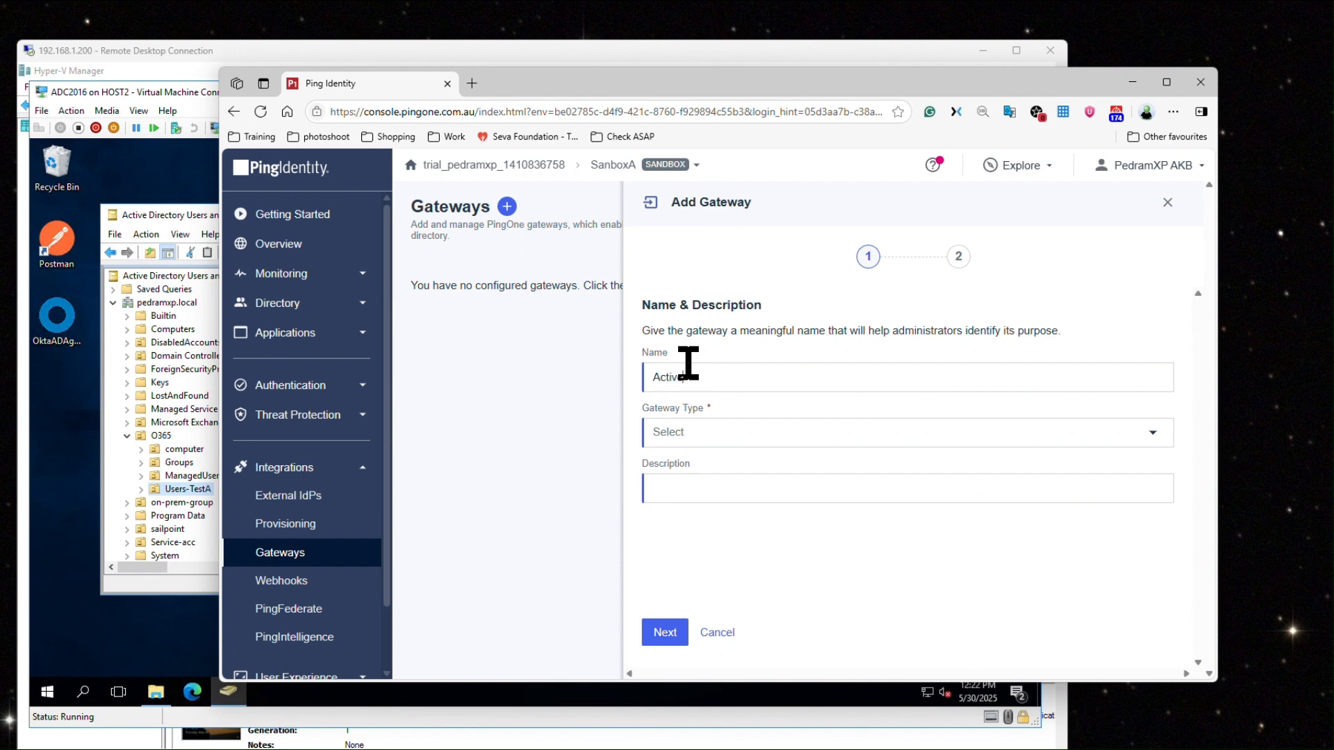
{"action": "type", "text": " Directory "}
{"action": "type", "text": "-"}
{"action": "type", "text": "To Pi"}
{"action": "type", "text": "ngone"}
{"action": "left_click", "coordinate": [748, 433]}
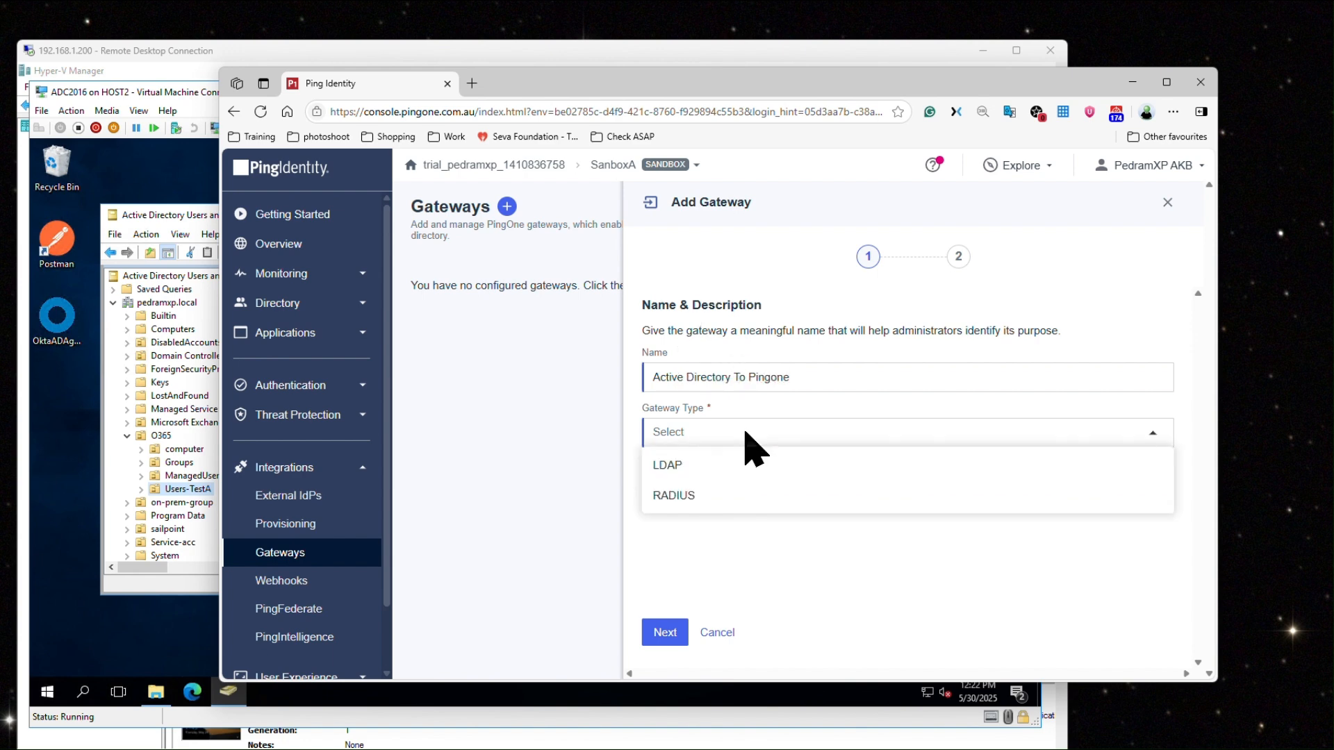
{"action": "left_click", "coordinate": [680, 462]}
{"action": "left_click", "coordinate": [666, 634]}
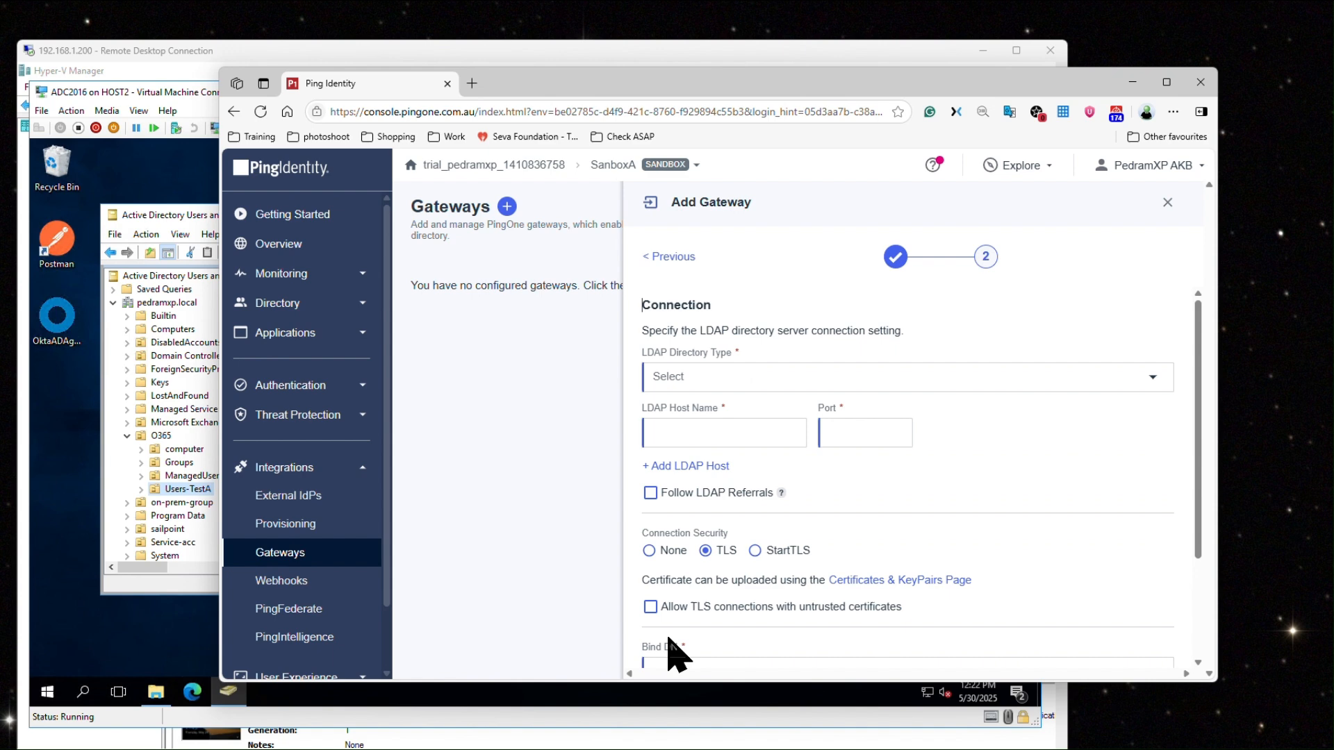
Step: Set the LDAP directory type to Microsoft Active Directory, with host name ADC2016.pedramxp.local and port 389
{"action": "left_click", "coordinate": [770, 381]}
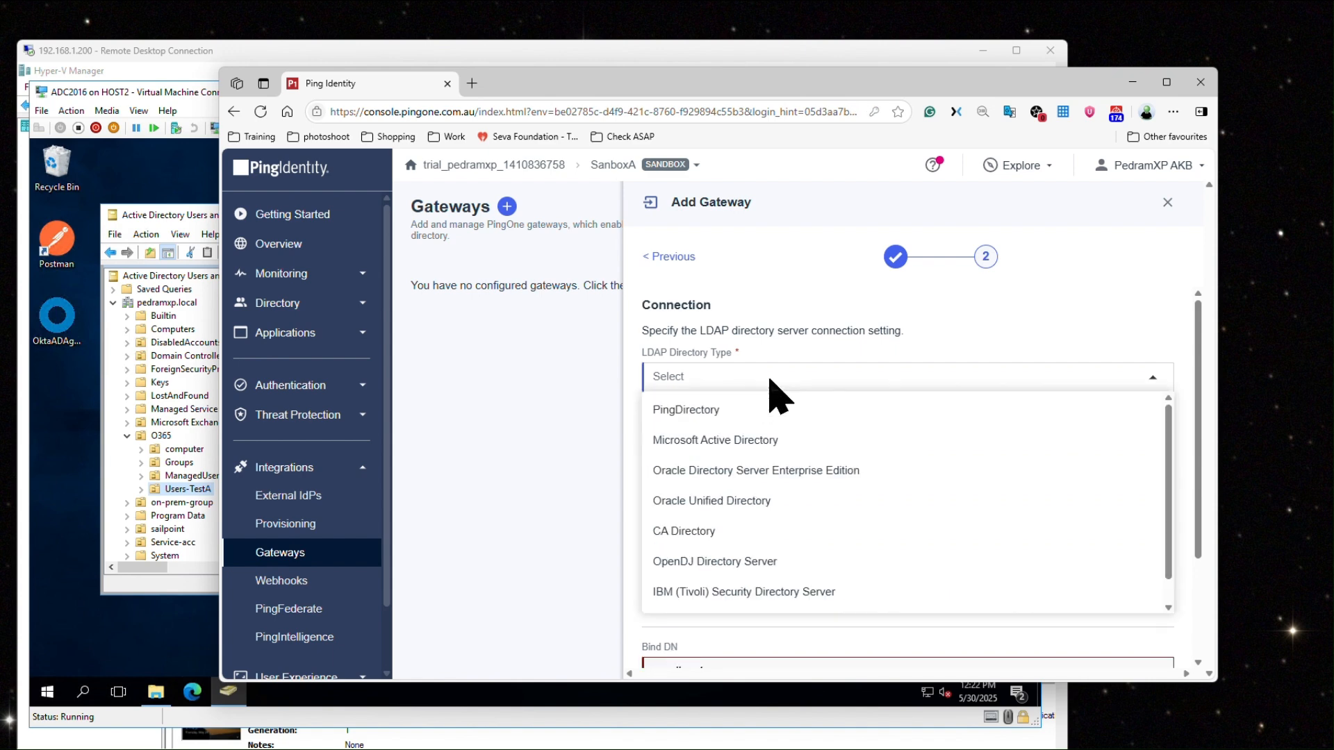
{"action": "left_click", "coordinate": [769, 442]}
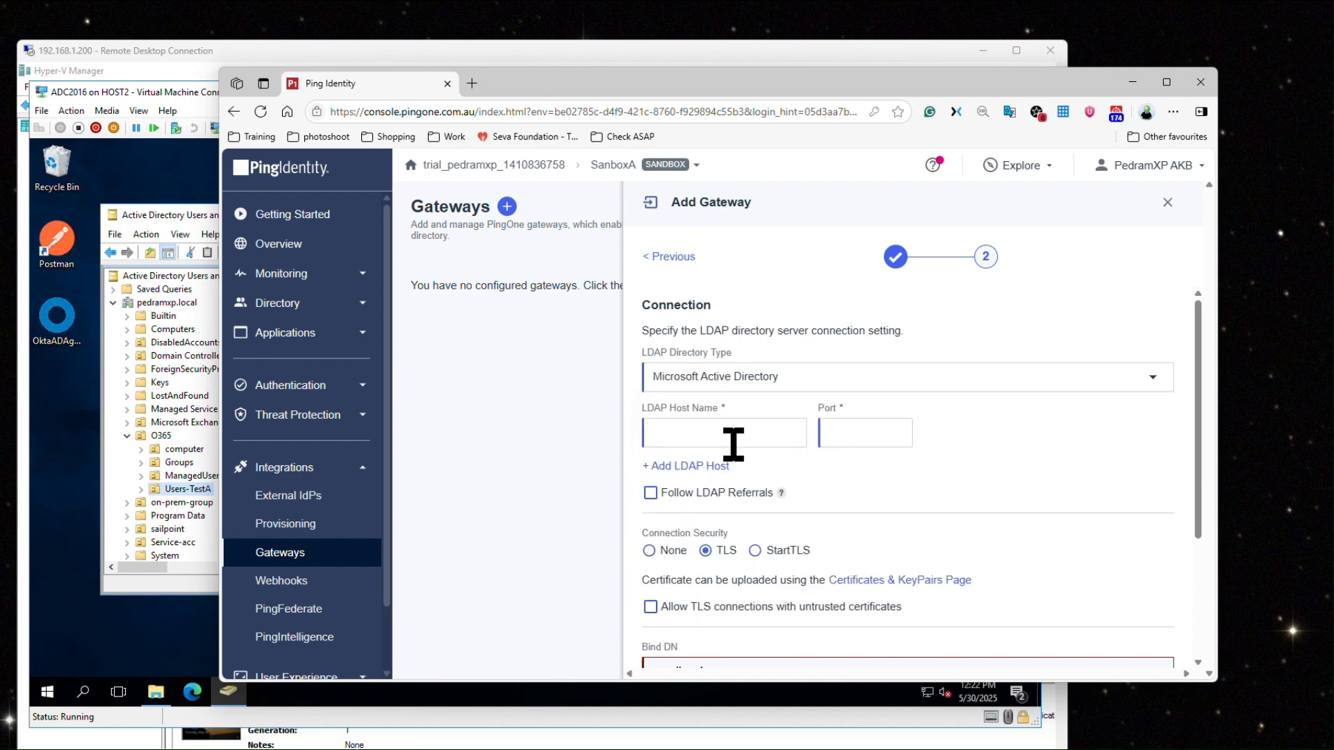
{"action": "mouse_move", "coordinate": [780, 494]}
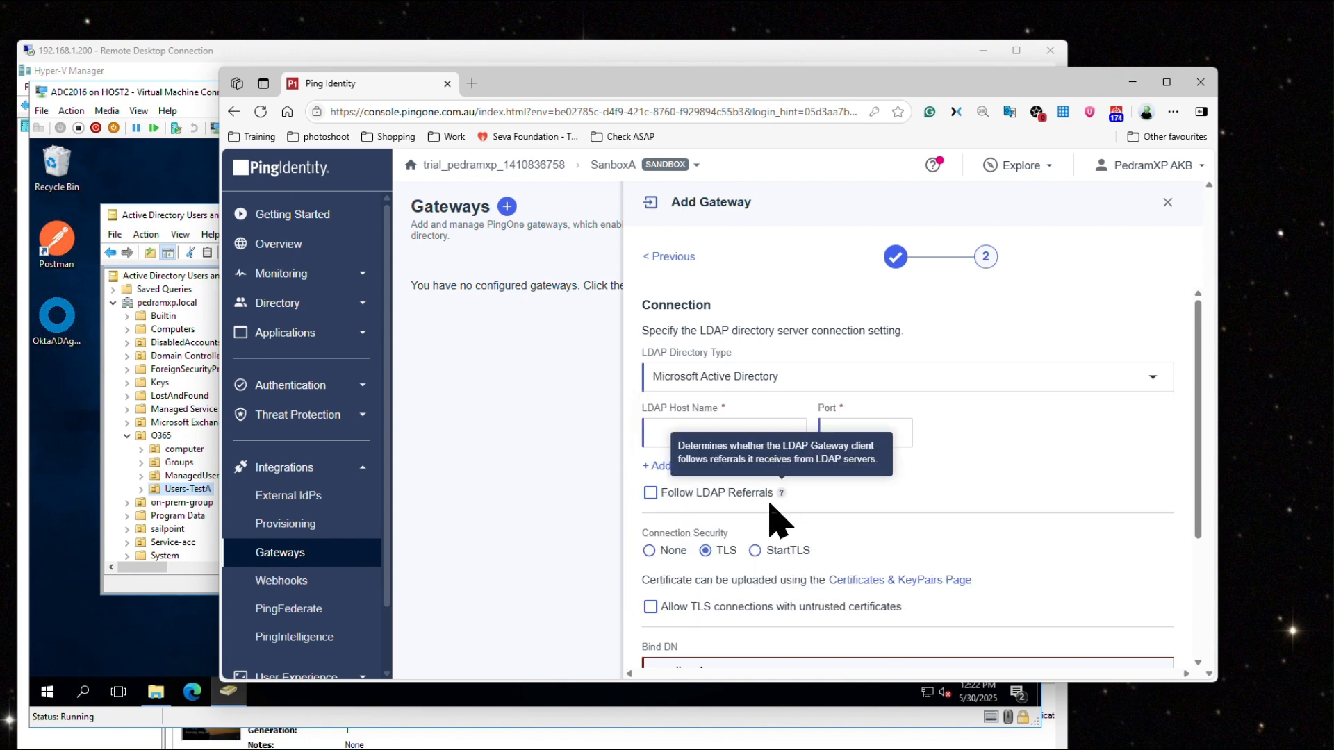
{"action": "left_click", "coordinate": [677, 434]}
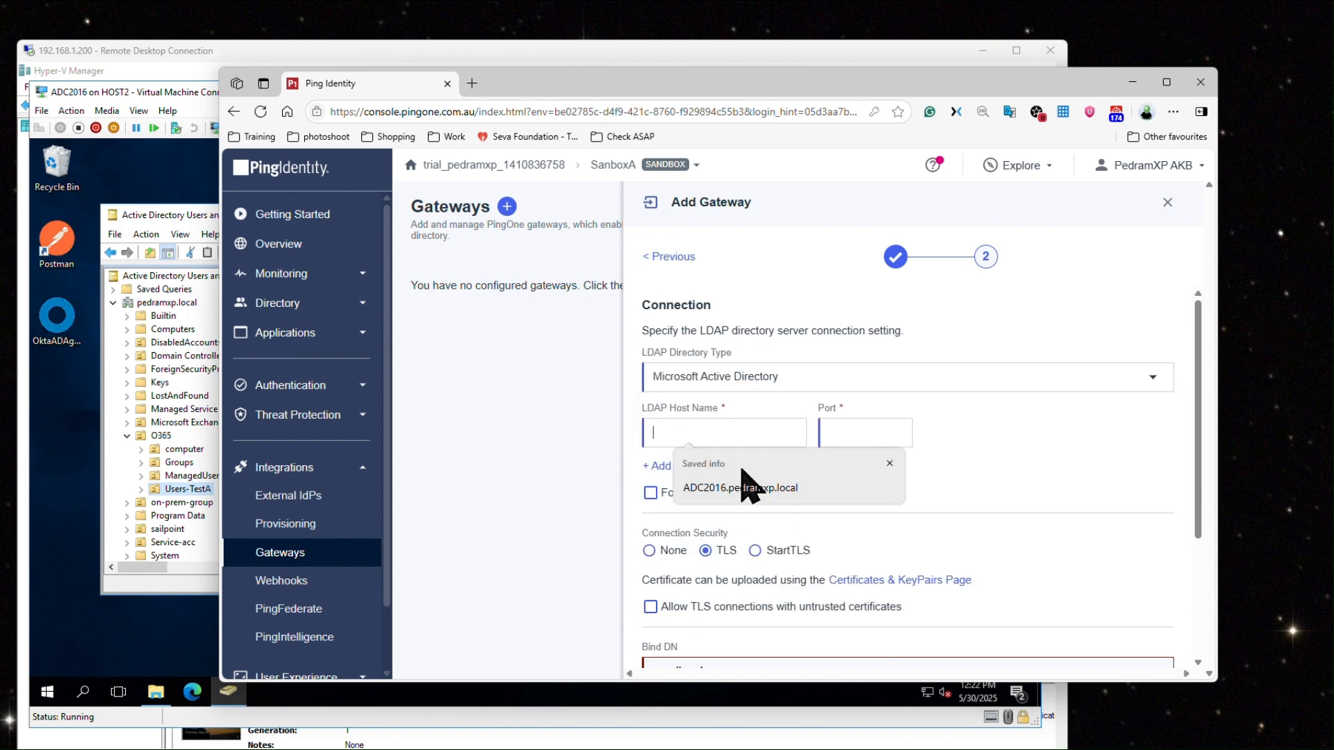
{"action": "left_click", "coordinate": [747, 487]}
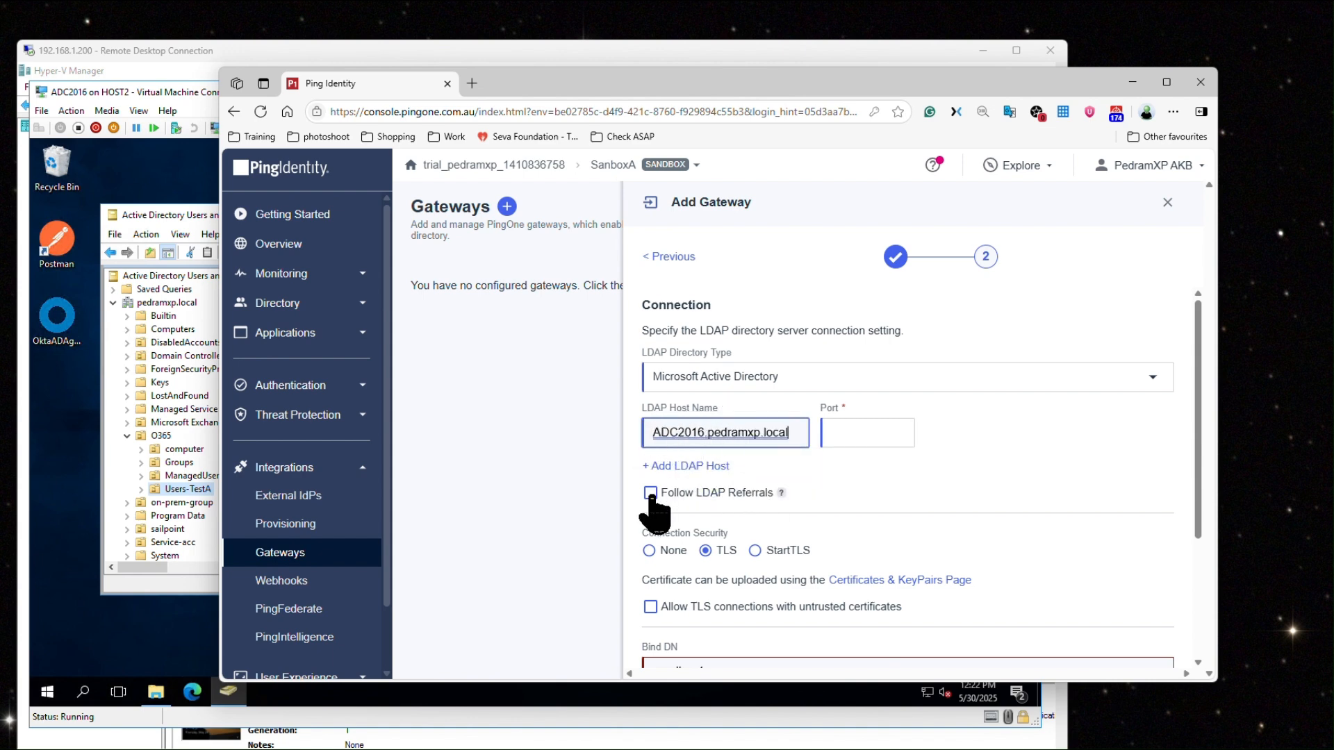
{"action": "left_click", "coordinate": [853, 441]}
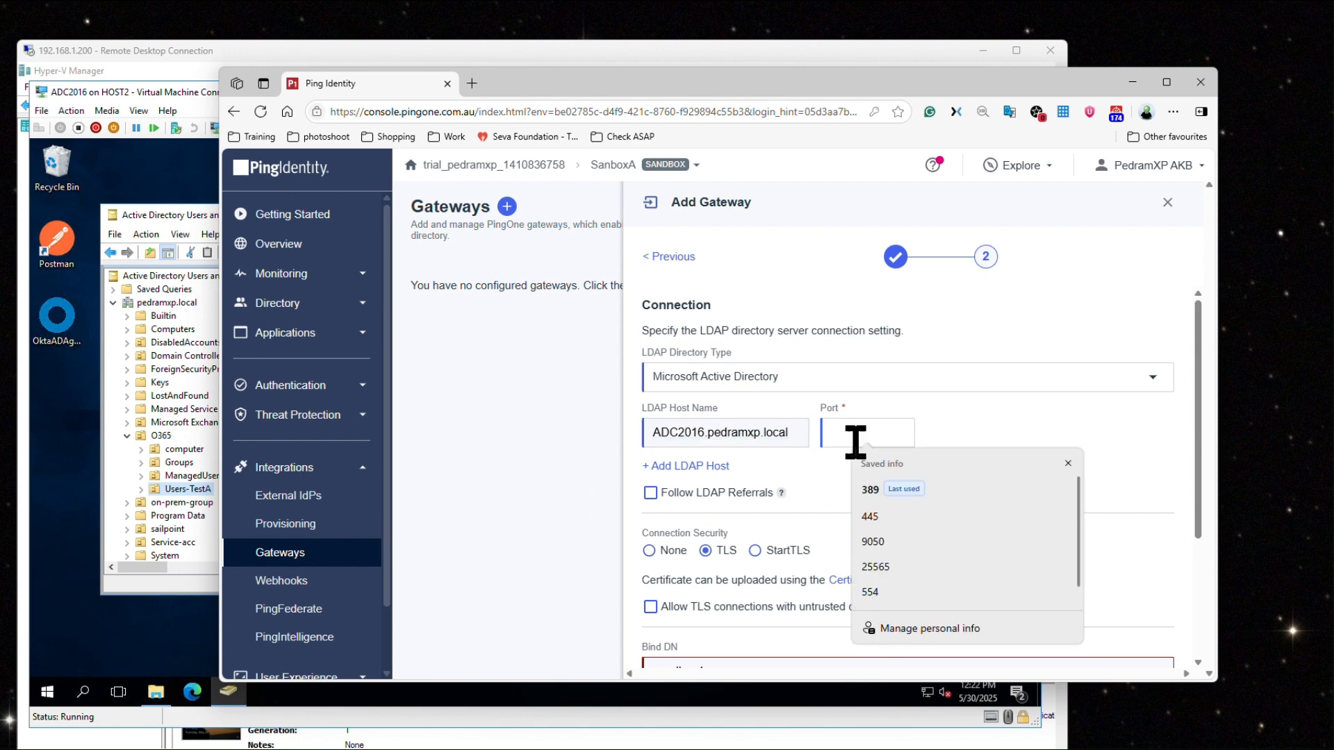
{"action": "left_click", "coordinate": [870, 490]}
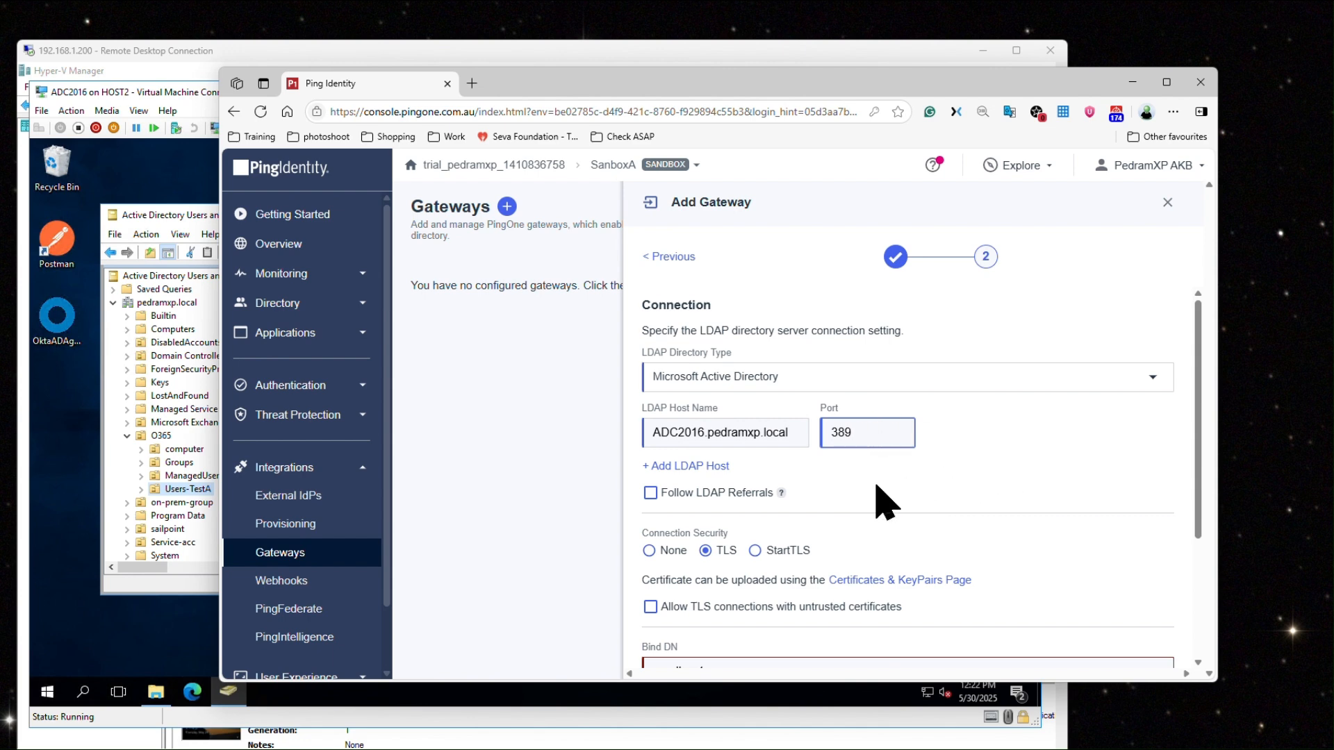
Step: Set the LDAP gateway's connection security to None
{"action": "scroll", "coordinate": [855, 478], "scroll_direction": "down", "scroll_amount": 1}
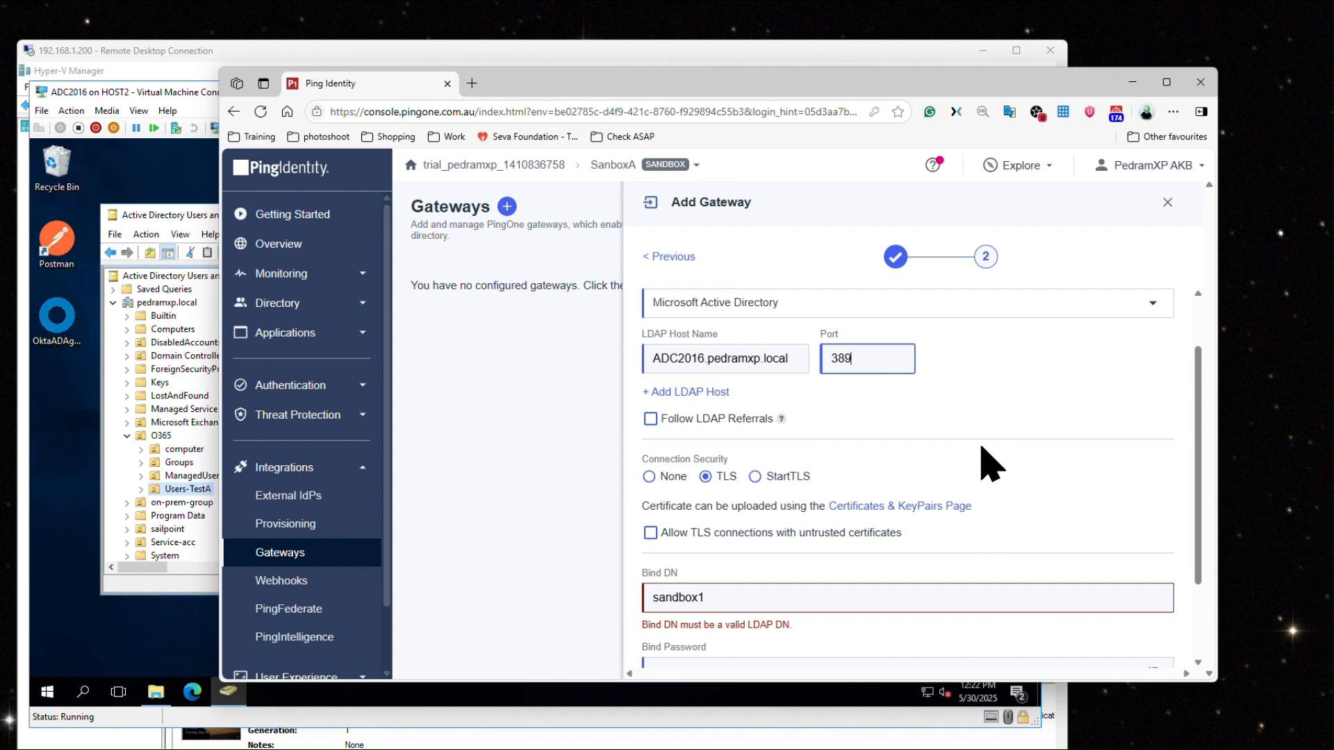
{"action": "scroll", "coordinate": [990, 464], "scroll_direction": "down", "scroll_amount": 1}
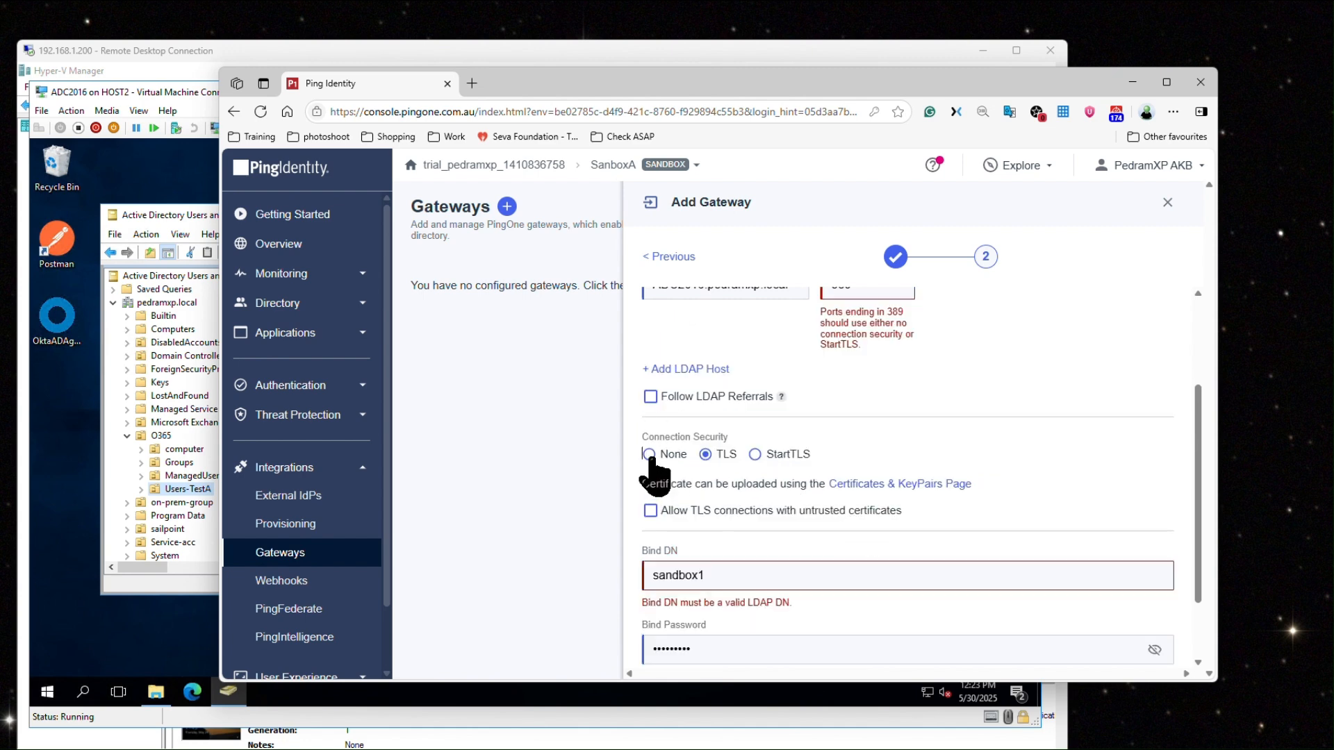
{"action": "left_click", "coordinate": [648, 452]}
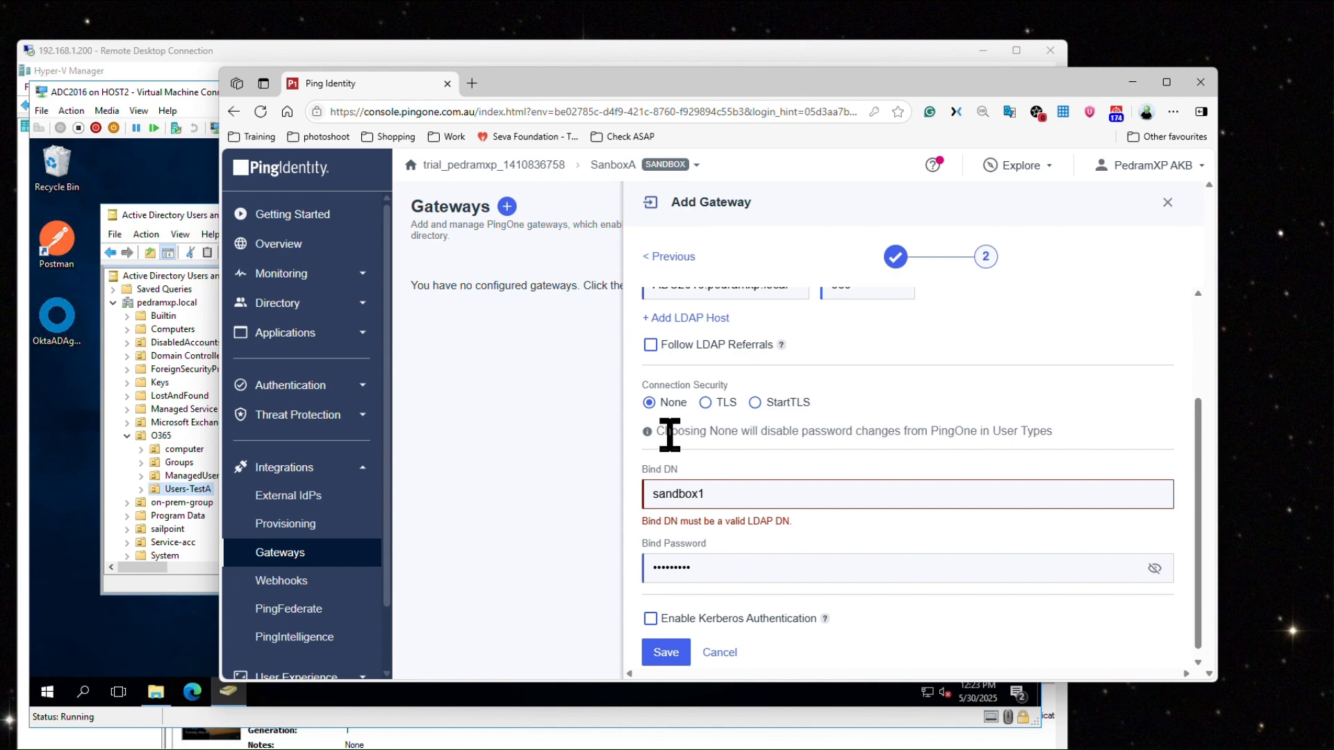
Step: Switch to Active Directory Users and Computers and open the properties of the ADFS account in the Users container
{"action": "left_click", "coordinate": [183, 512]}
{"action": "scroll", "coordinate": [179, 513], "scroll_direction": "down", "scroll_amount": 3}
{"action": "left_click", "coordinate": [158, 503]}
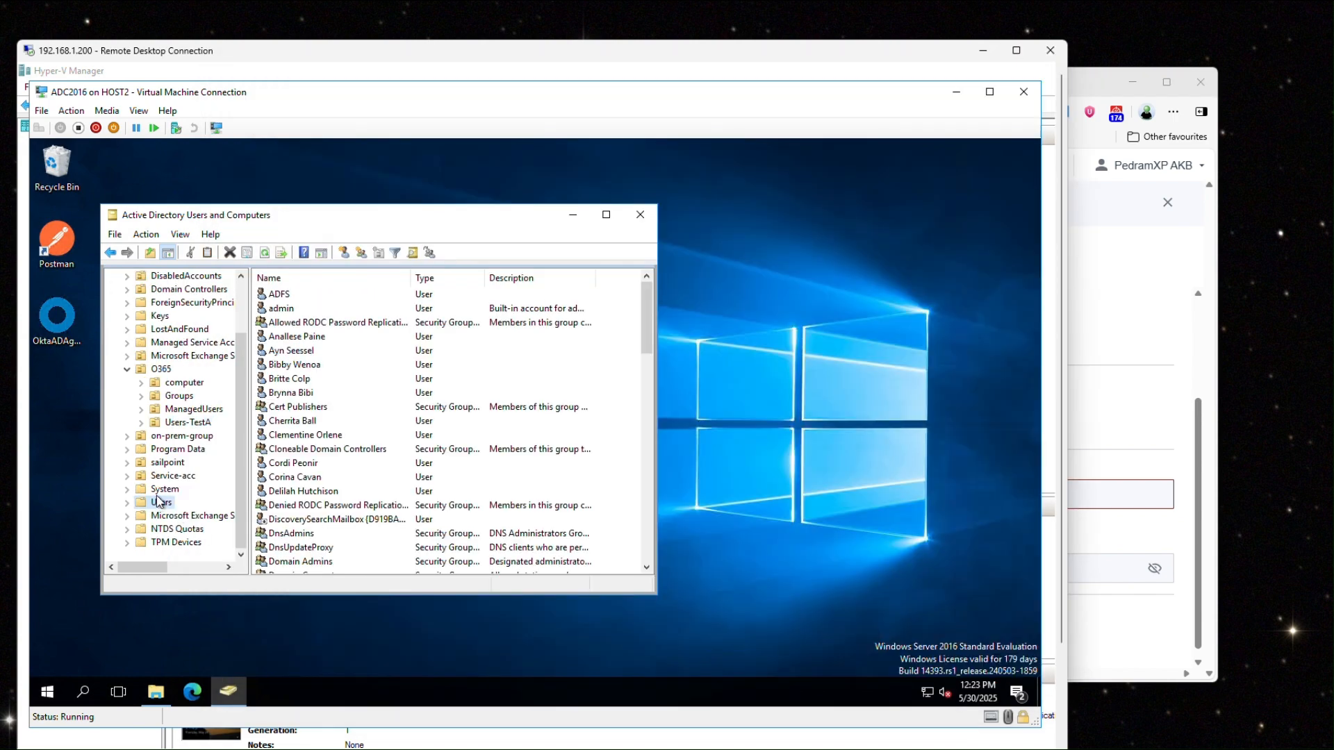
{"action": "left_click", "coordinate": [281, 297]}
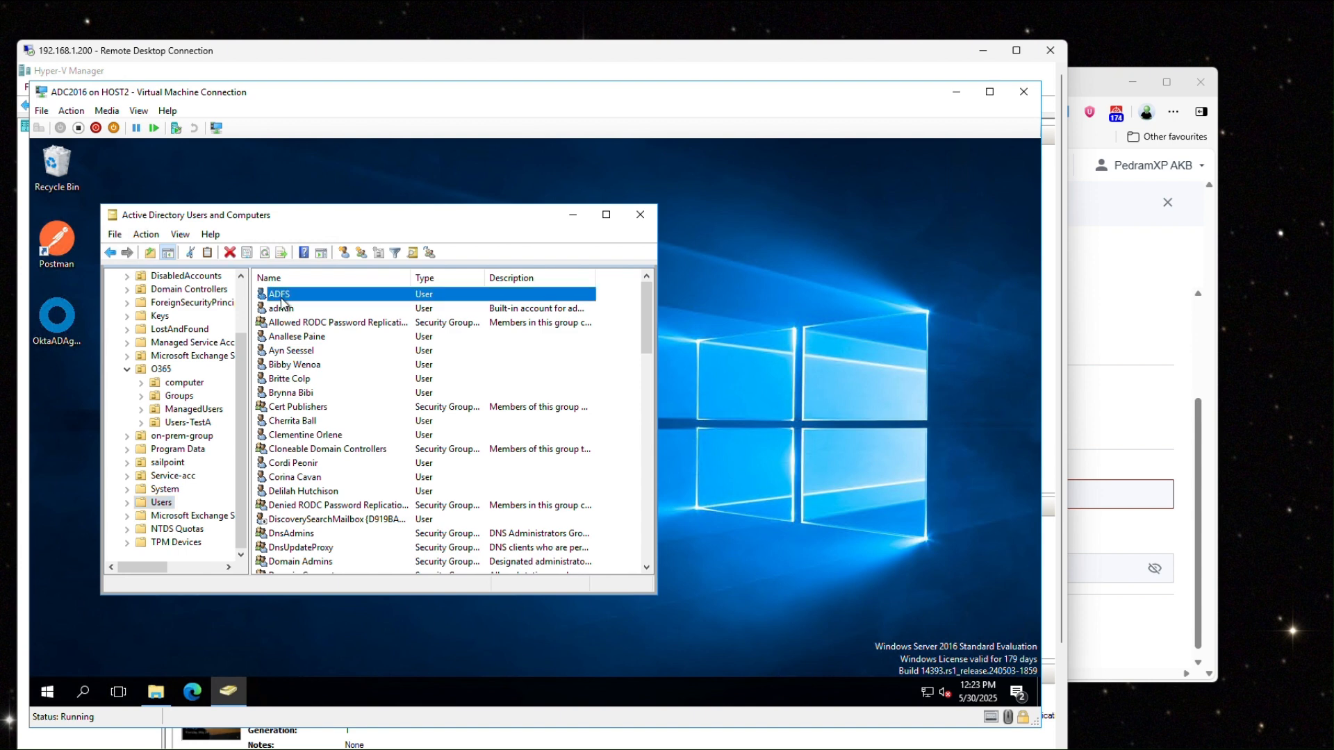
{"action": "right_click", "coordinate": [281, 302]}
{"action": "left_click", "coordinate": [306, 535]}
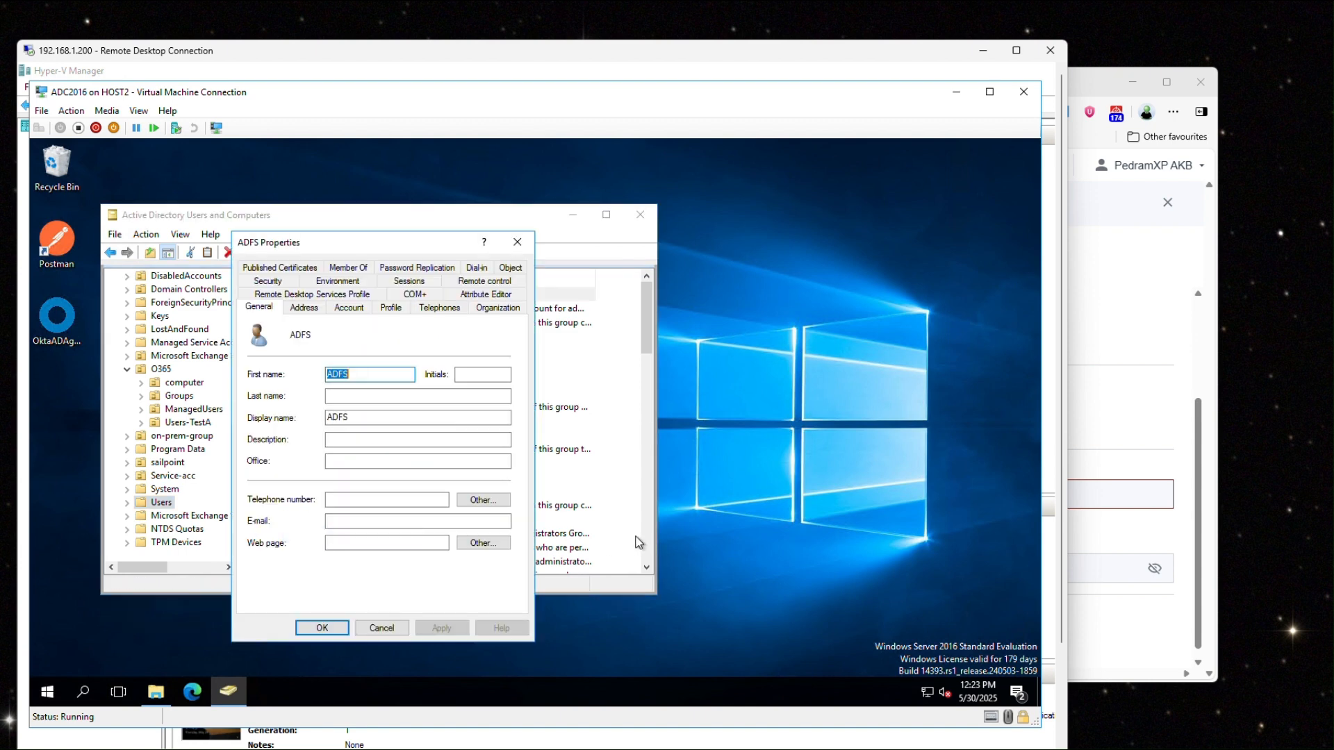
Step: Copy the value of the ADFS account's distinguishedName attribute and close its properties without changes
{"action": "left_click", "coordinate": [478, 295]}
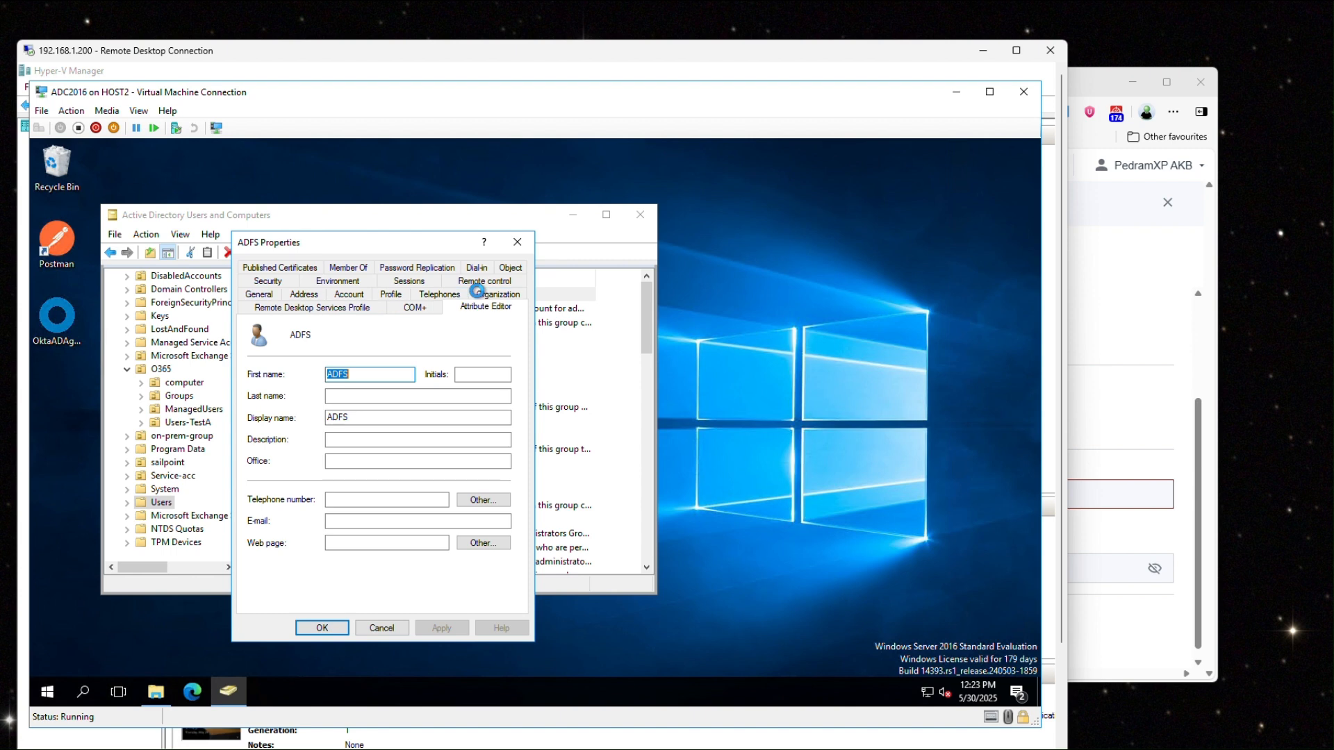
{"action": "left_click", "coordinate": [436, 468]}
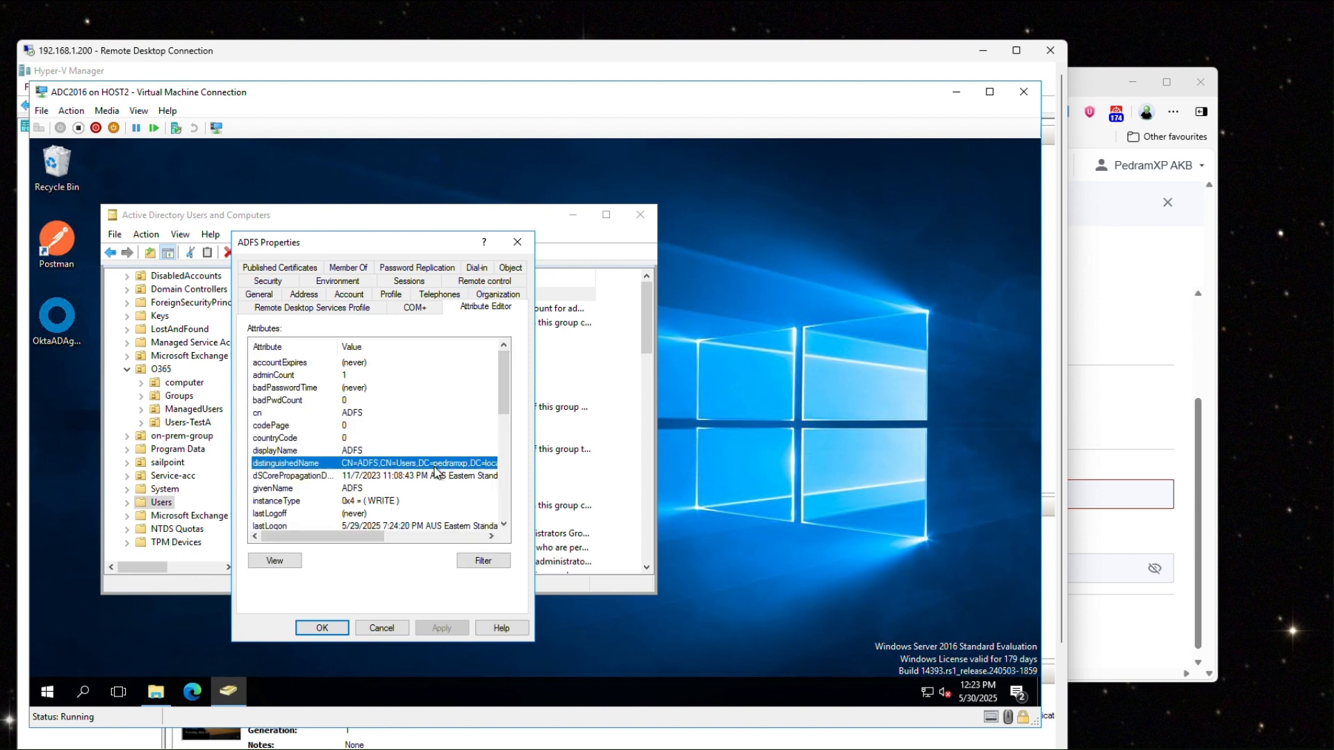
{"action": "double_click", "coordinate": [436, 473]}
{"action": "right_click", "coordinate": [375, 453]}
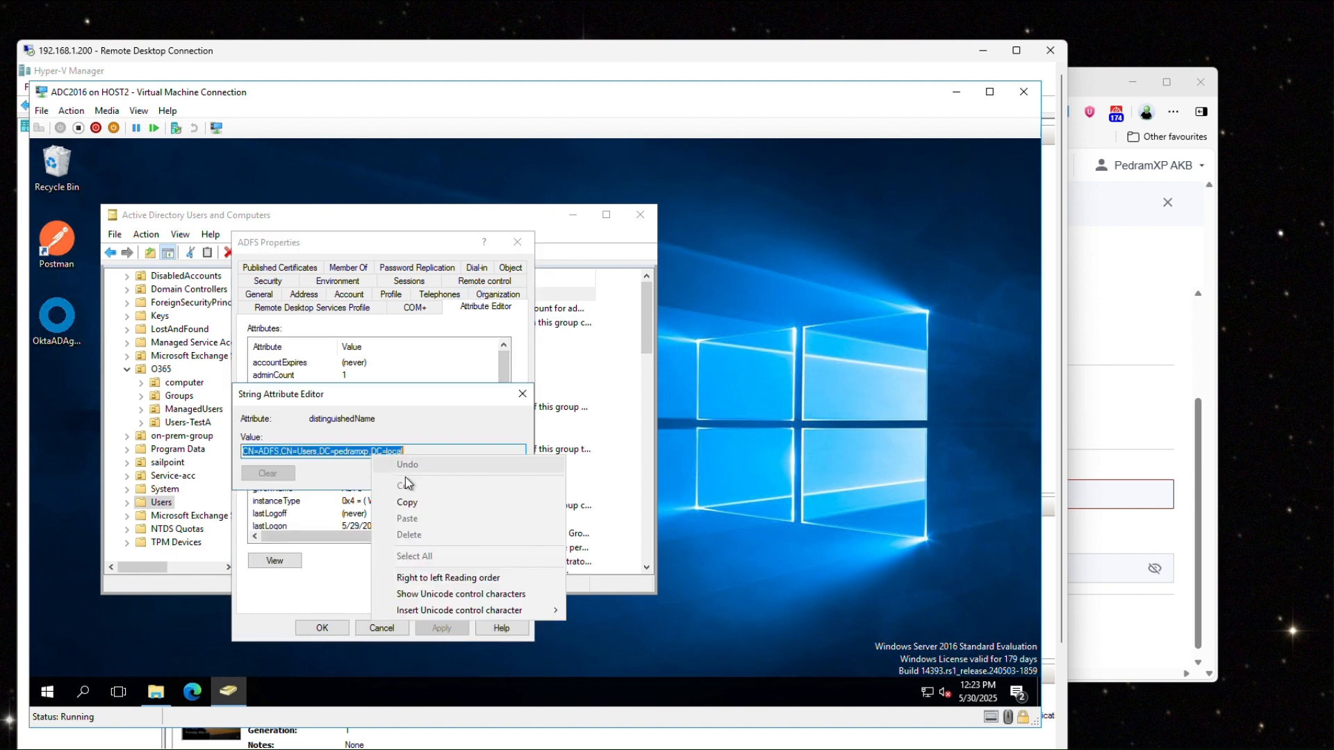
{"action": "left_click", "coordinate": [410, 502]}
{"action": "left_click", "coordinate": [514, 474]}
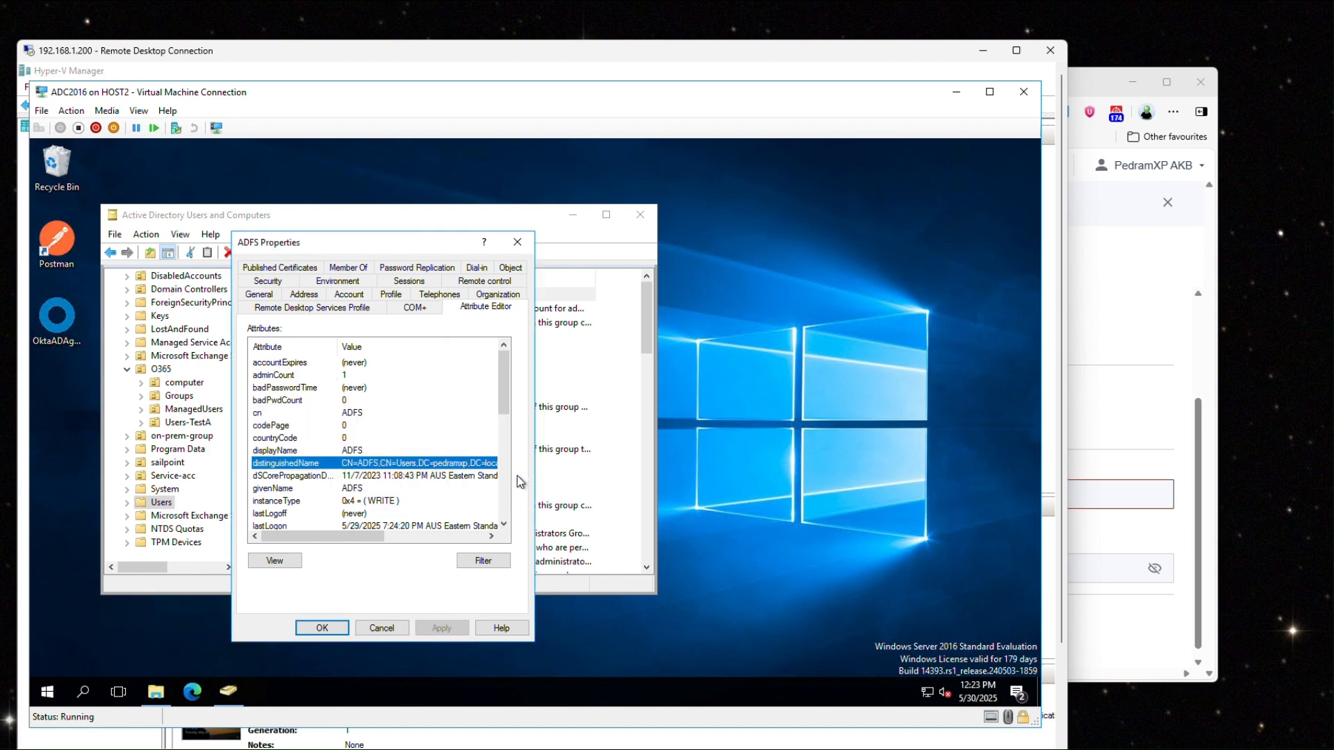
{"action": "left_click", "coordinate": [382, 628]}
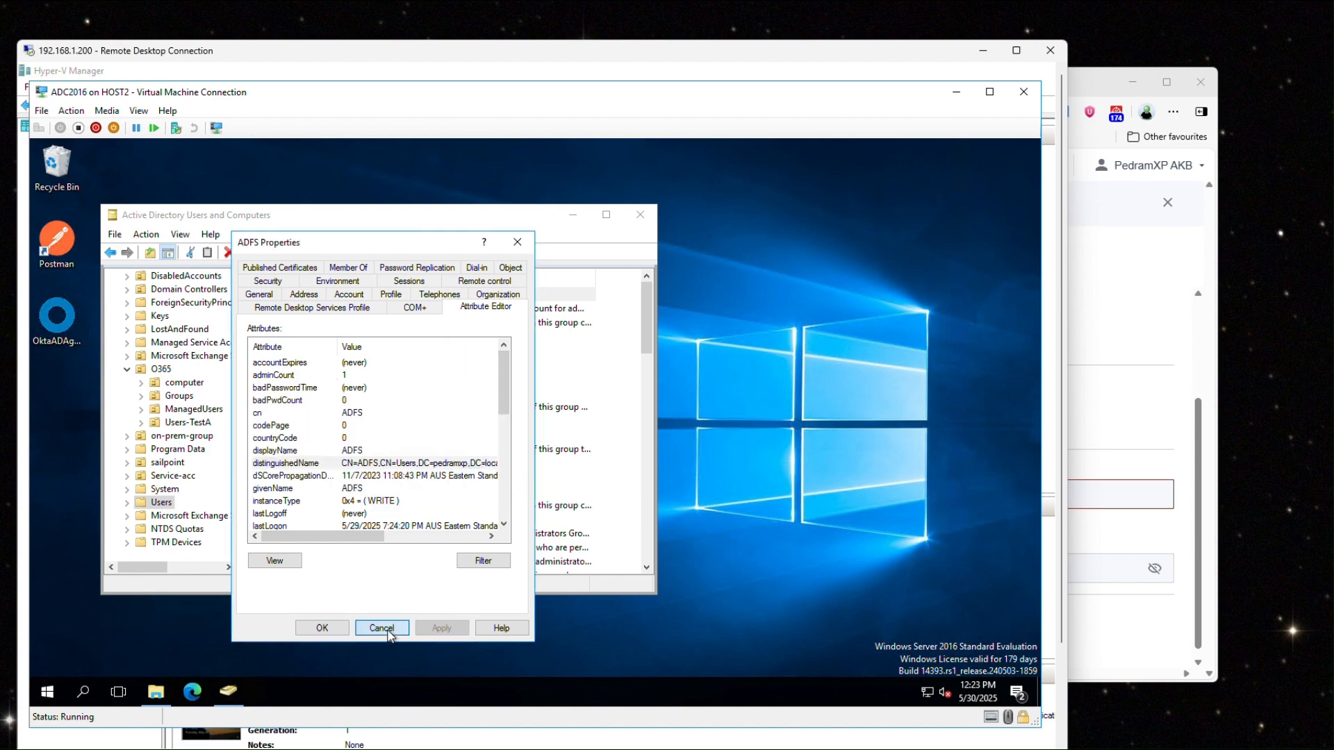
Step: Back in the PingOne gateway form, set the Bind DN to CN=ADFS,CN=Users,DC=pedramxp,DC=local and enter the account's bind password
{"action": "left_click", "coordinate": [1094, 460]}
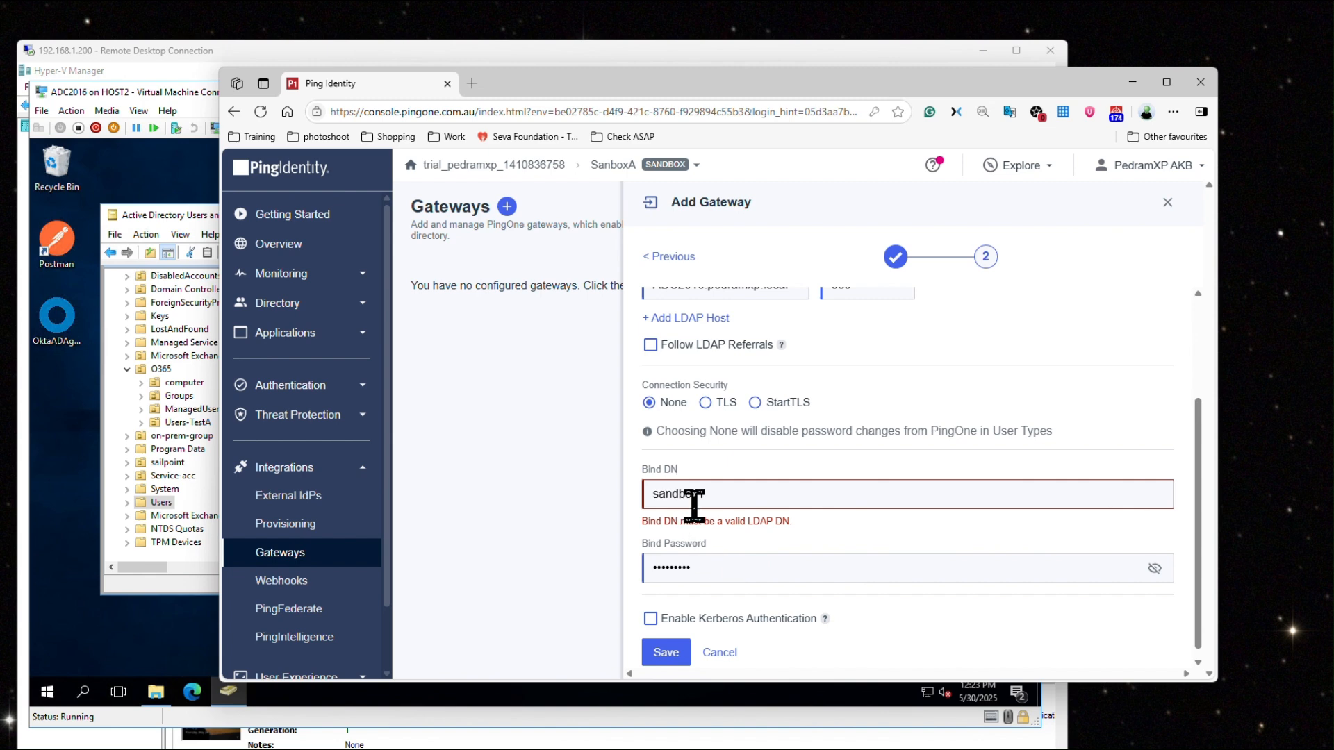
{"action": "double_click", "coordinate": [722, 495]}
{"action": "key", "text": "ctrl+v"}
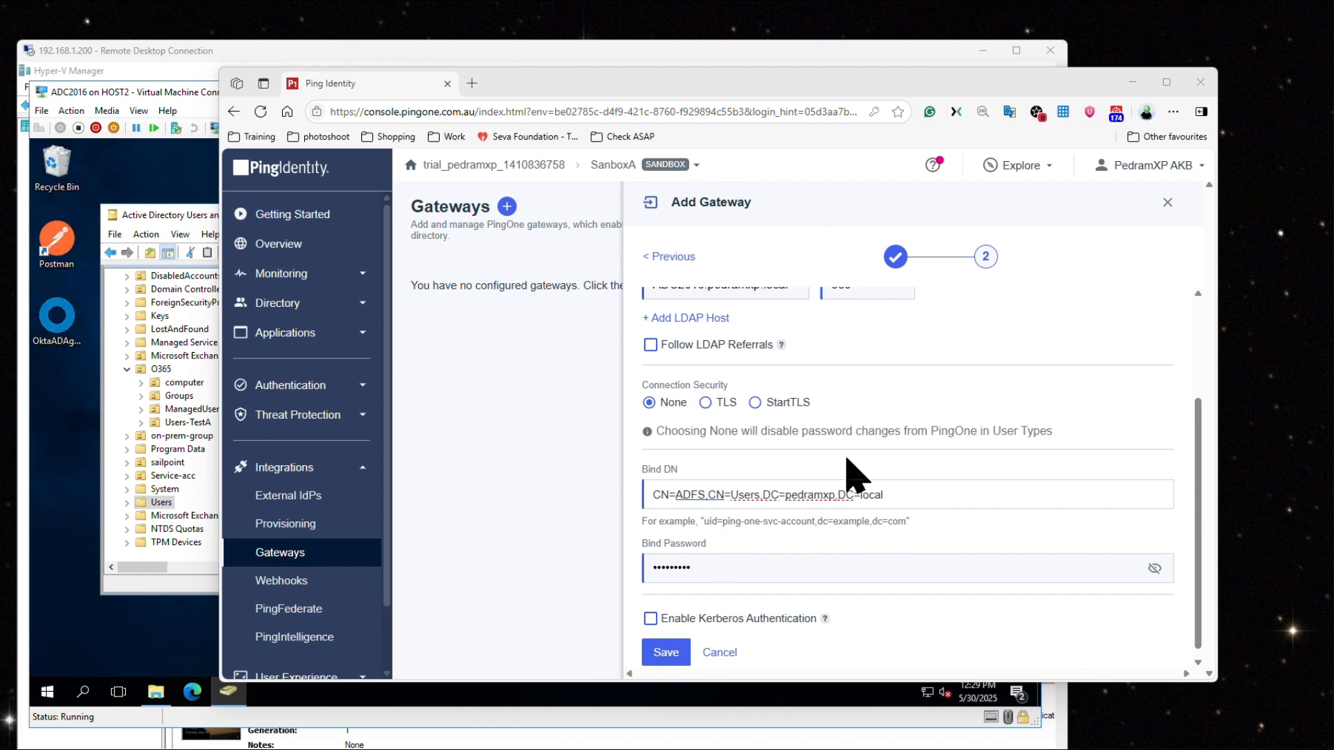
{"action": "scroll", "coordinate": [808, 624], "scroll_direction": "down", "scroll_amount": 1}
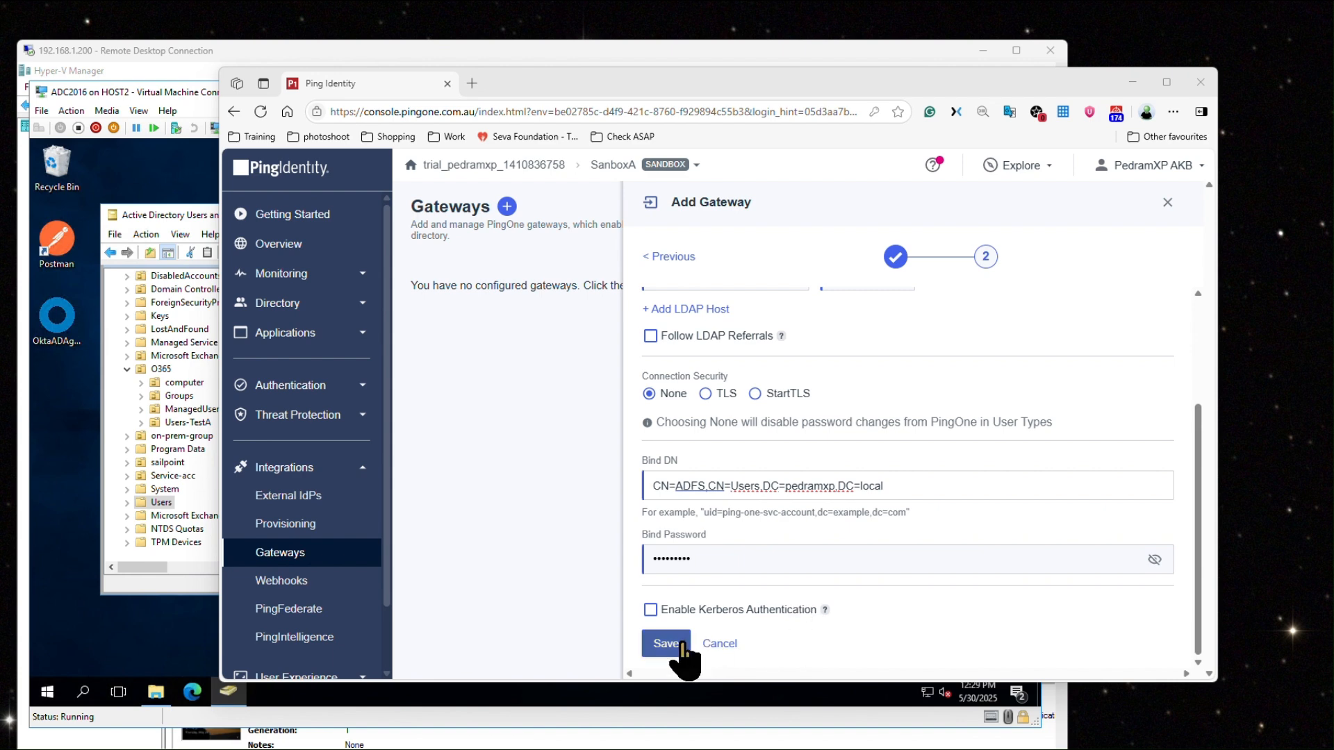
{"action": "double_click", "coordinate": [747, 559]}
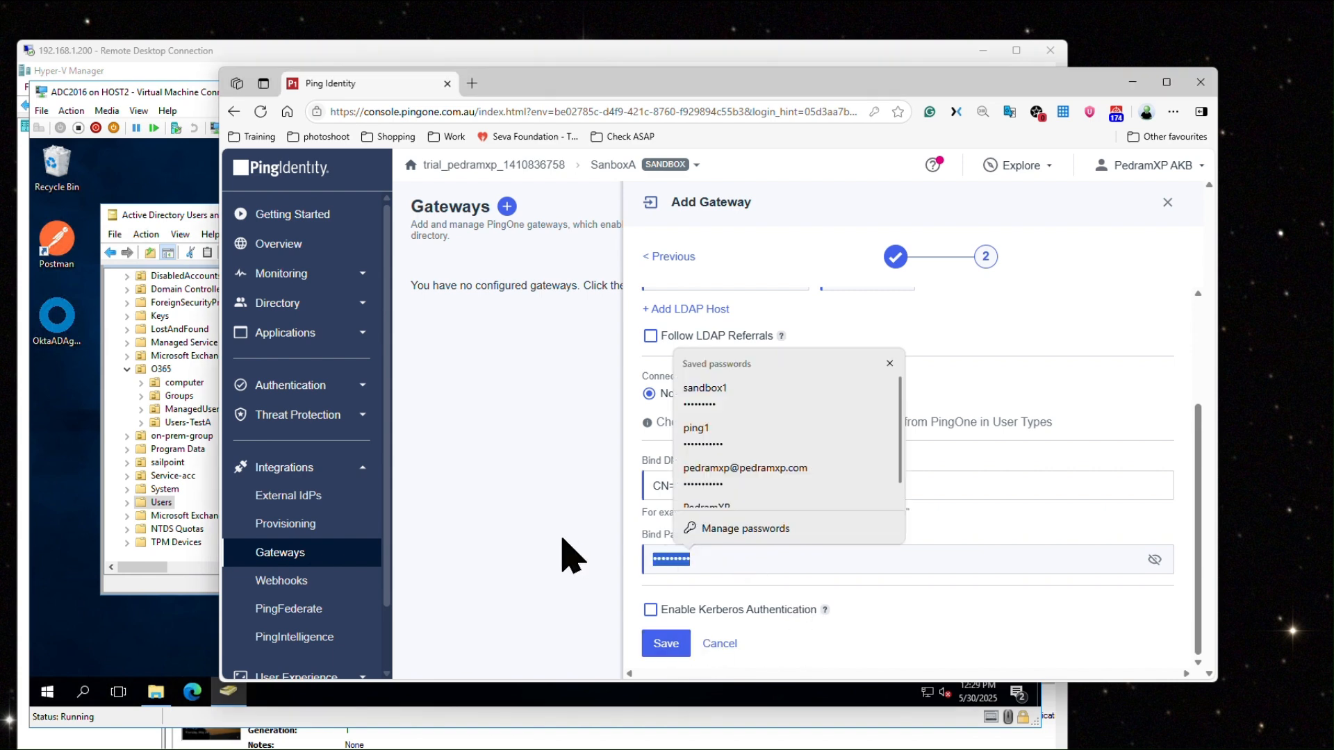
{"action": "type", "text": "•••••••••"}
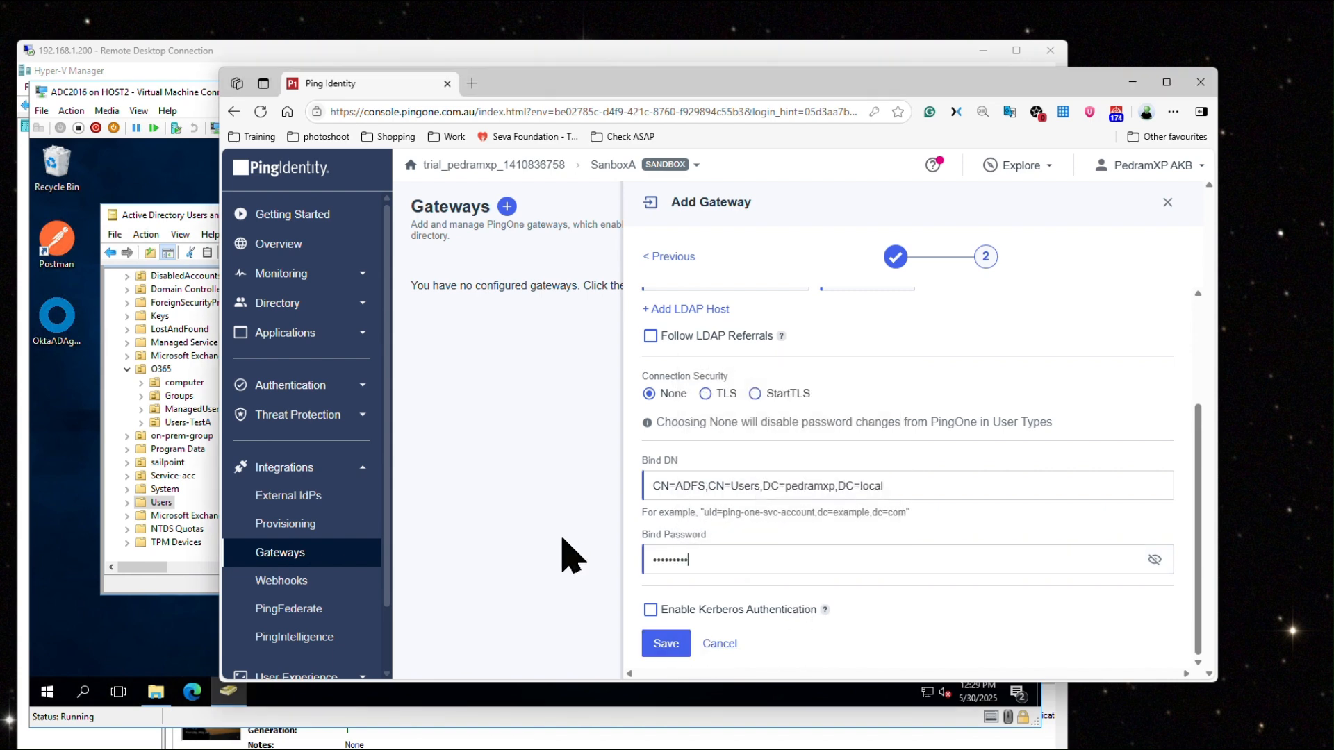
{"action": "type", "text": "••"}
Step: Save the gateway, dismiss the browser's offer to store the password, and close the new credential dialog
{"action": "left_click", "coordinate": [669, 646]}
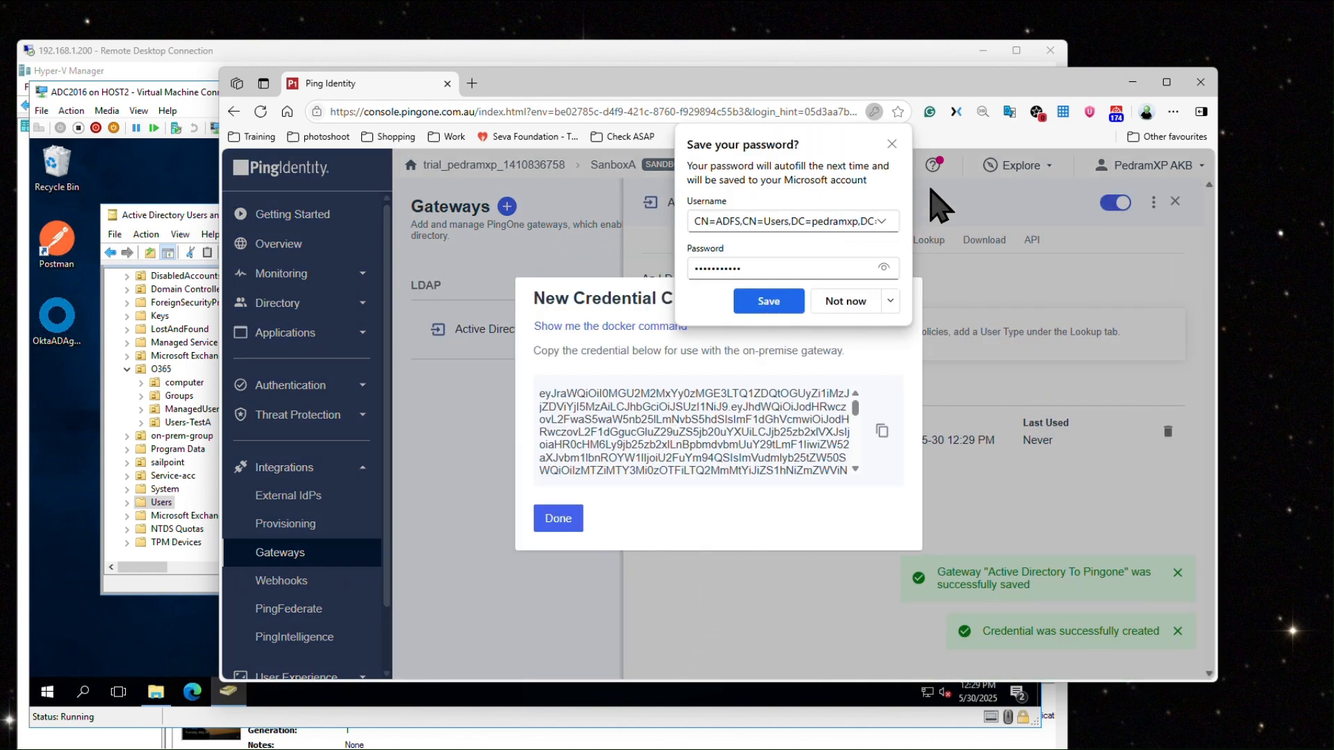
{"action": "left_click", "coordinate": [891, 143]}
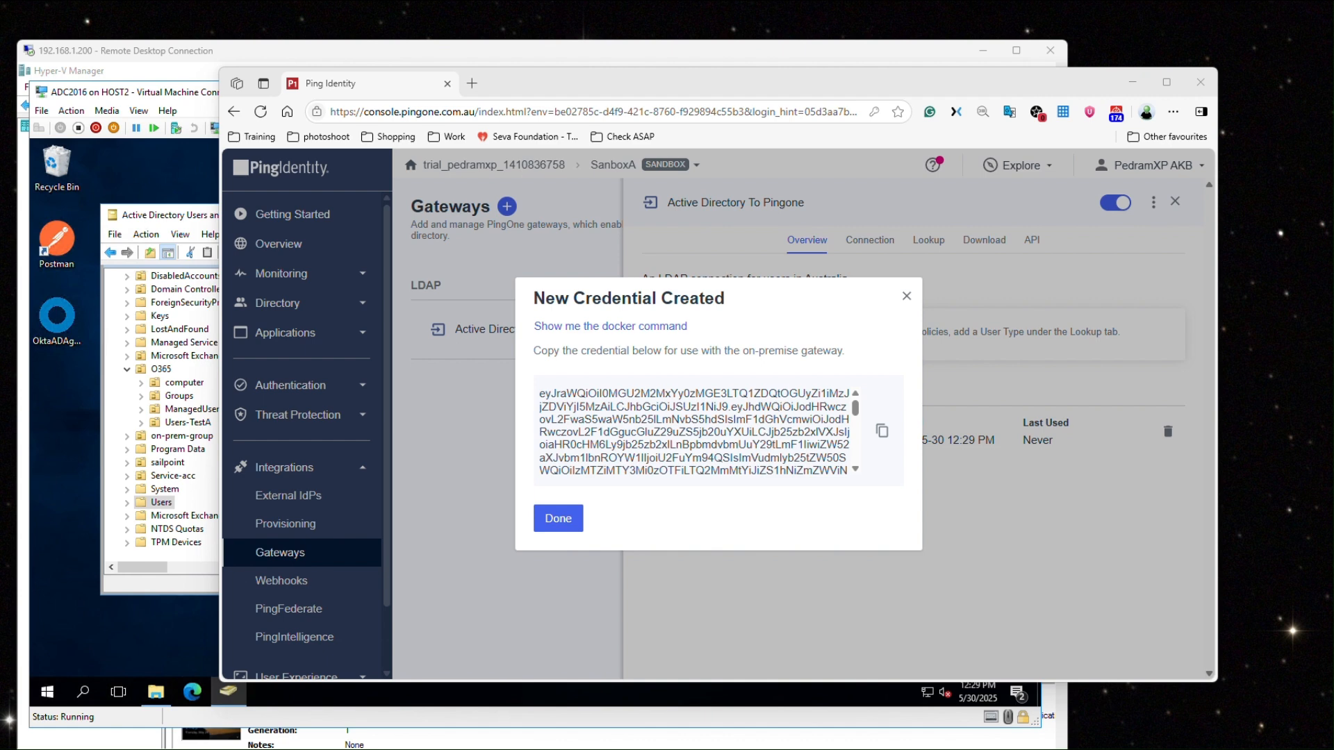
{"action": "left_click", "coordinate": [558, 520]}
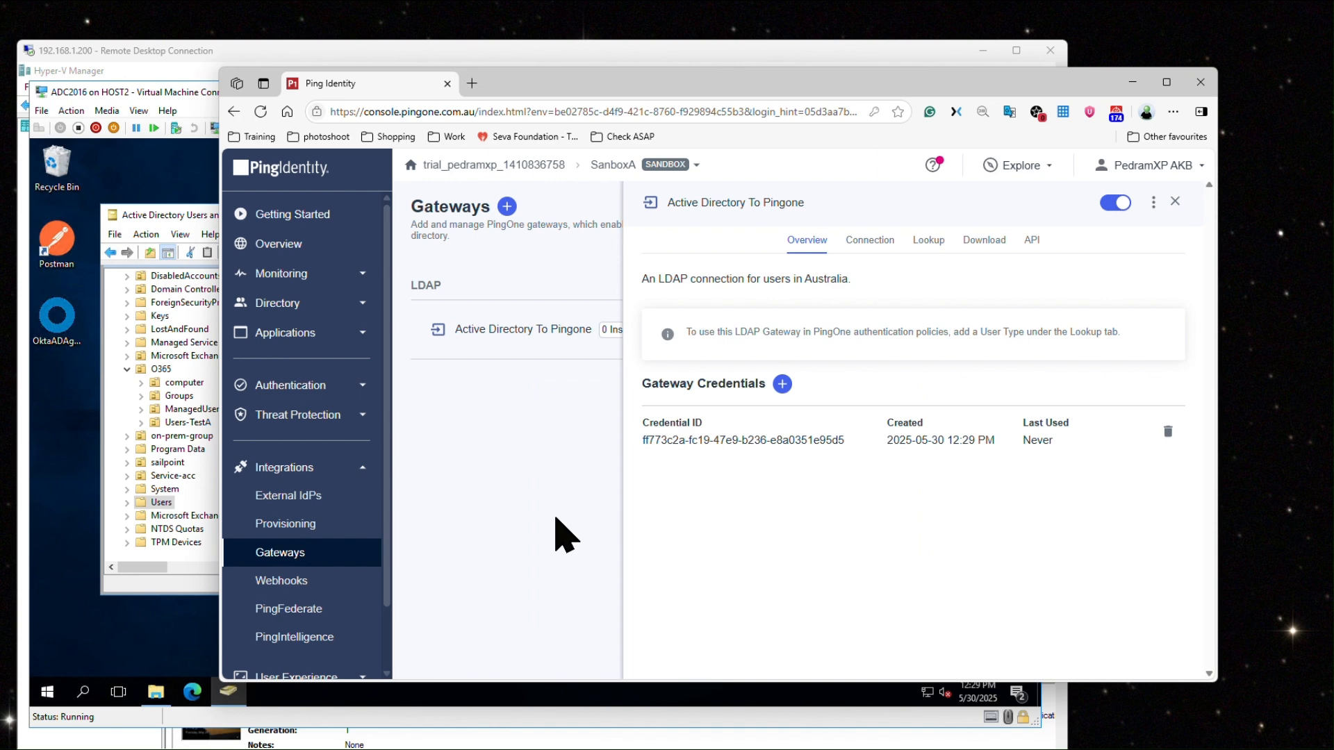
Step: Review the saved gateway's connection and lookup settings and its download instructions
{"action": "left_click", "coordinate": [876, 239]}
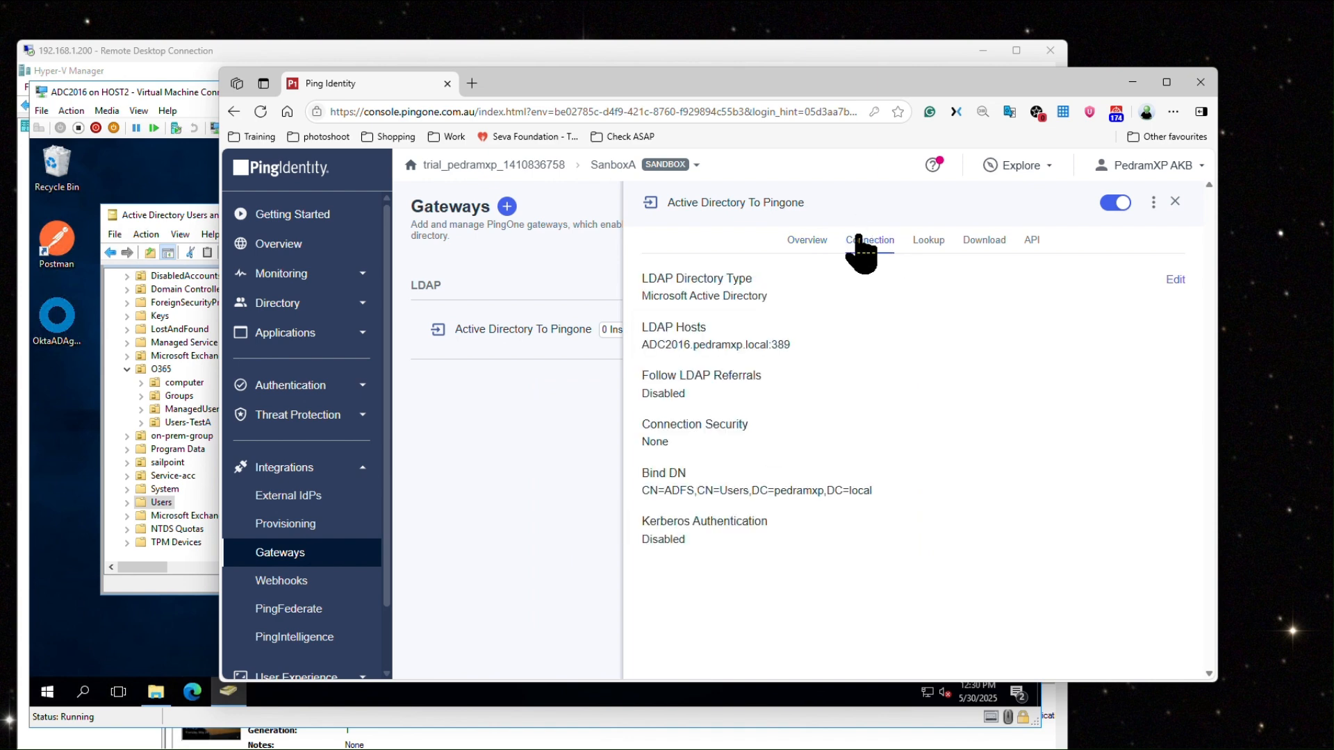
{"action": "left_click", "coordinate": [930, 245]}
{"action": "left_click", "coordinate": [985, 241]}
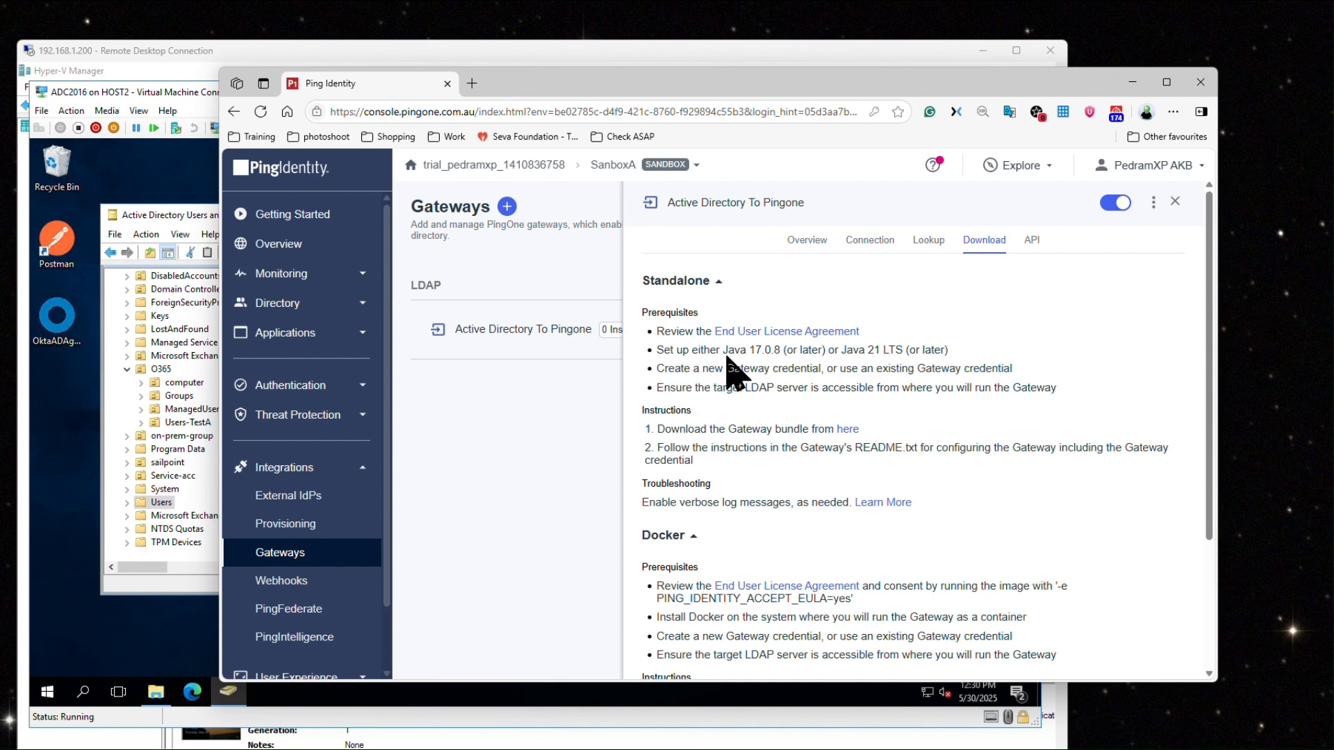
Step: Download the standalone gateway bundle from the instructions and check its Java and Docker requirements
{"action": "left_click_drag", "start_coordinate": [750, 350], "coordinate": [781, 351]}
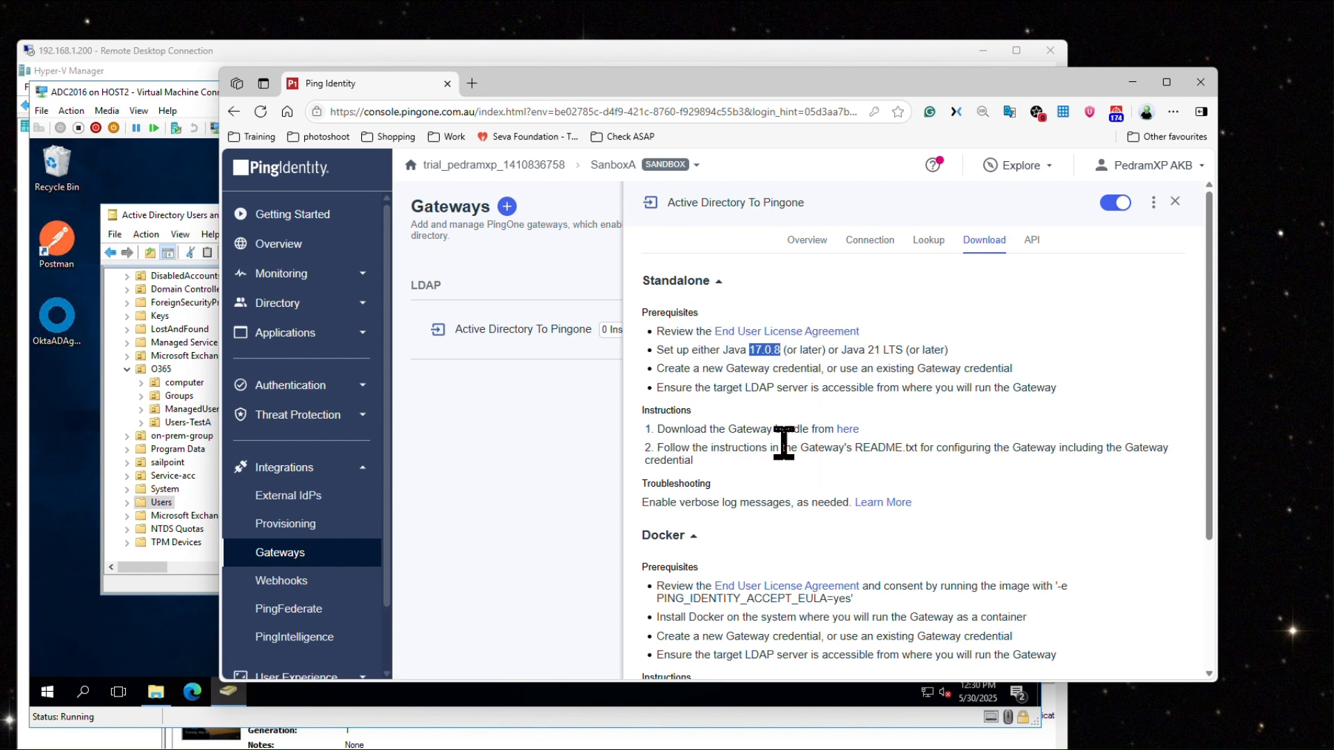
{"action": "left_click", "coordinate": [848, 434]}
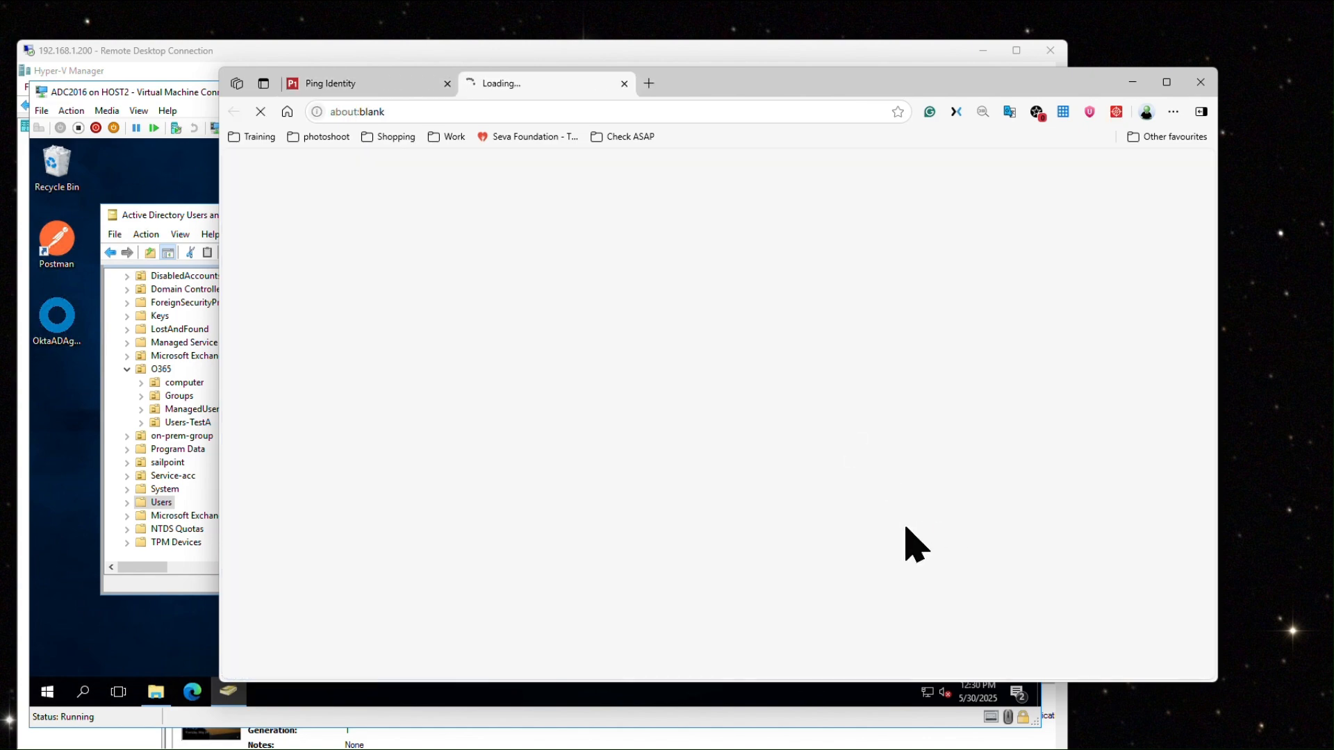
{"action": "scroll", "coordinate": [765, 506], "scroll_direction": "down", "scroll_amount": 2}
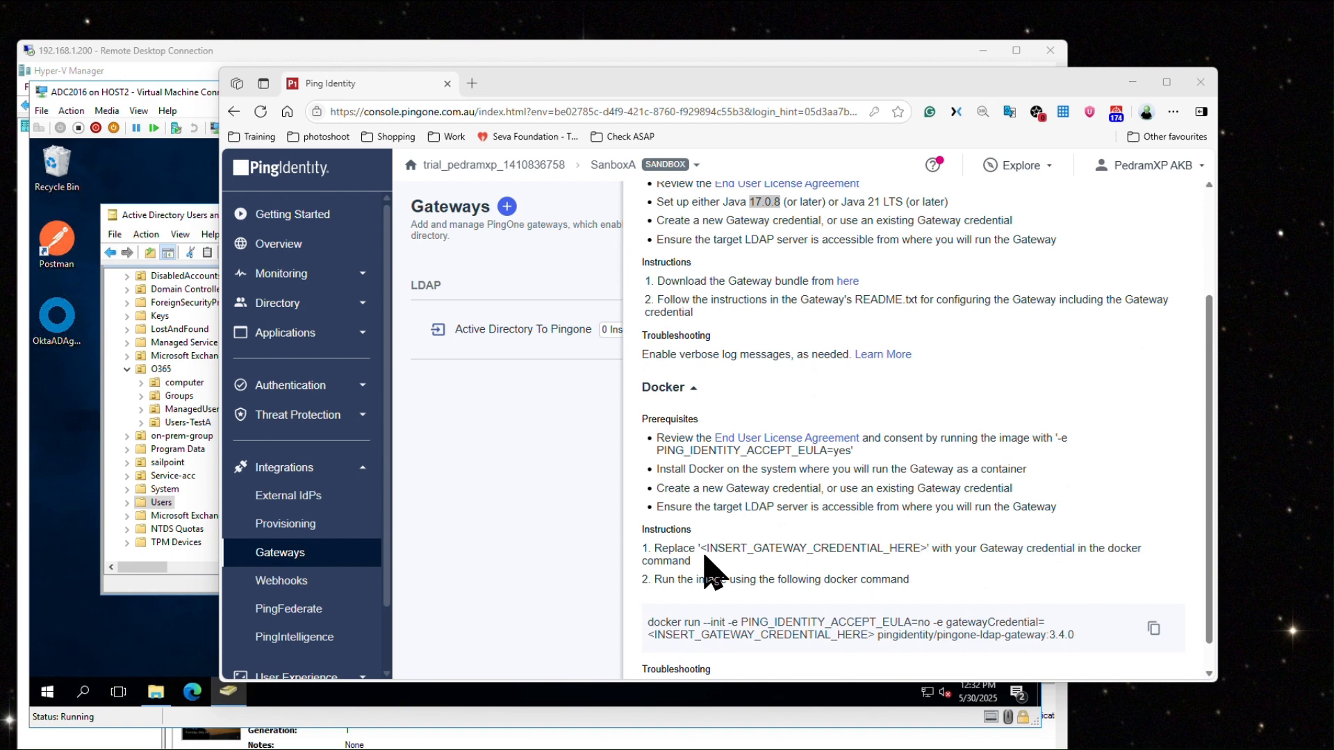
{"action": "scroll", "coordinate": [704, 557], "scroll_direction": "down", "scroll_amount": 1}
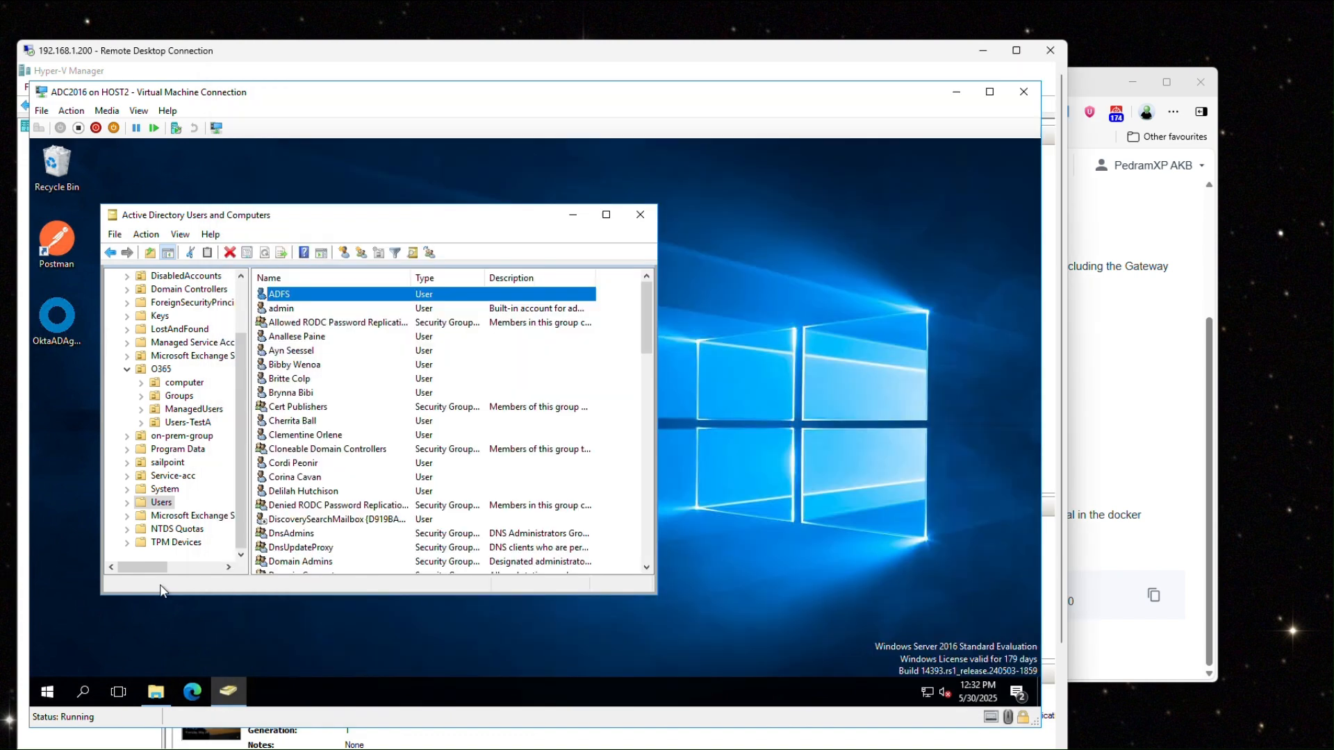
Step: Switch to the ADC2016 virtual machine and open run.properties from the config folder of the extracted pingone-ldap-gateway-3.4.0 bundle
{"action": "left_click", "coordinate": [158, 598]}
{"action": "left_click", "coordinate": [344, 623]}
{"action": "left_click", "coordinate": [572, 215]}
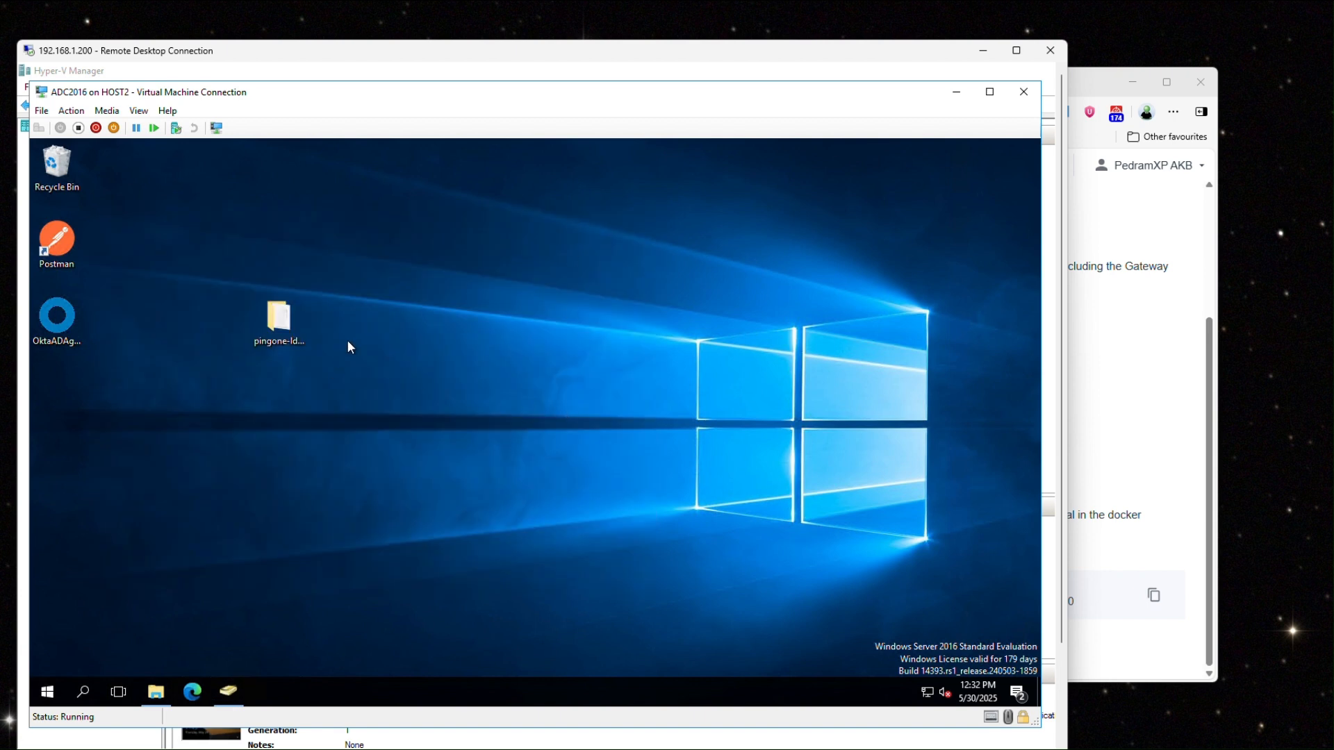
{"action": "double_click", "coordinate": [292, 322]}
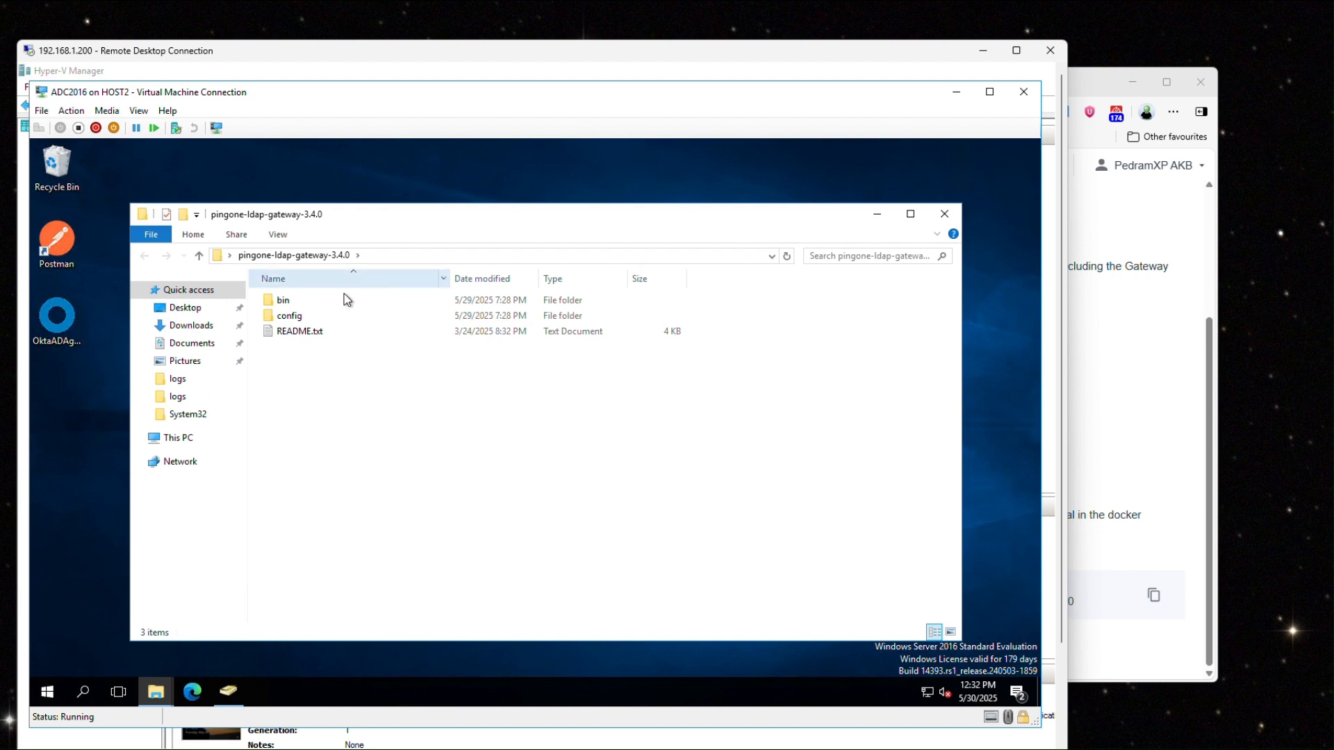
{"action": "left_click", "coordinate": [297, 318]}
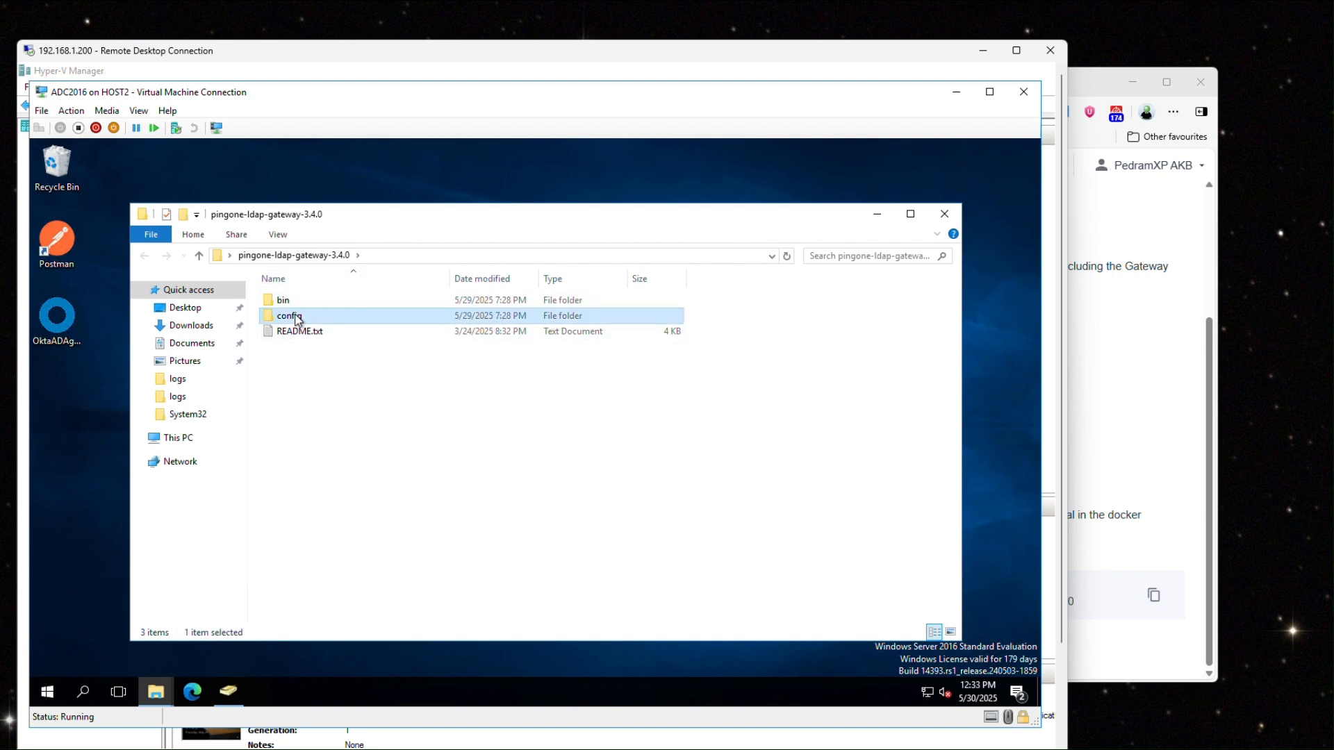
{"action": "double_click", "coordinate": [297, 318]}
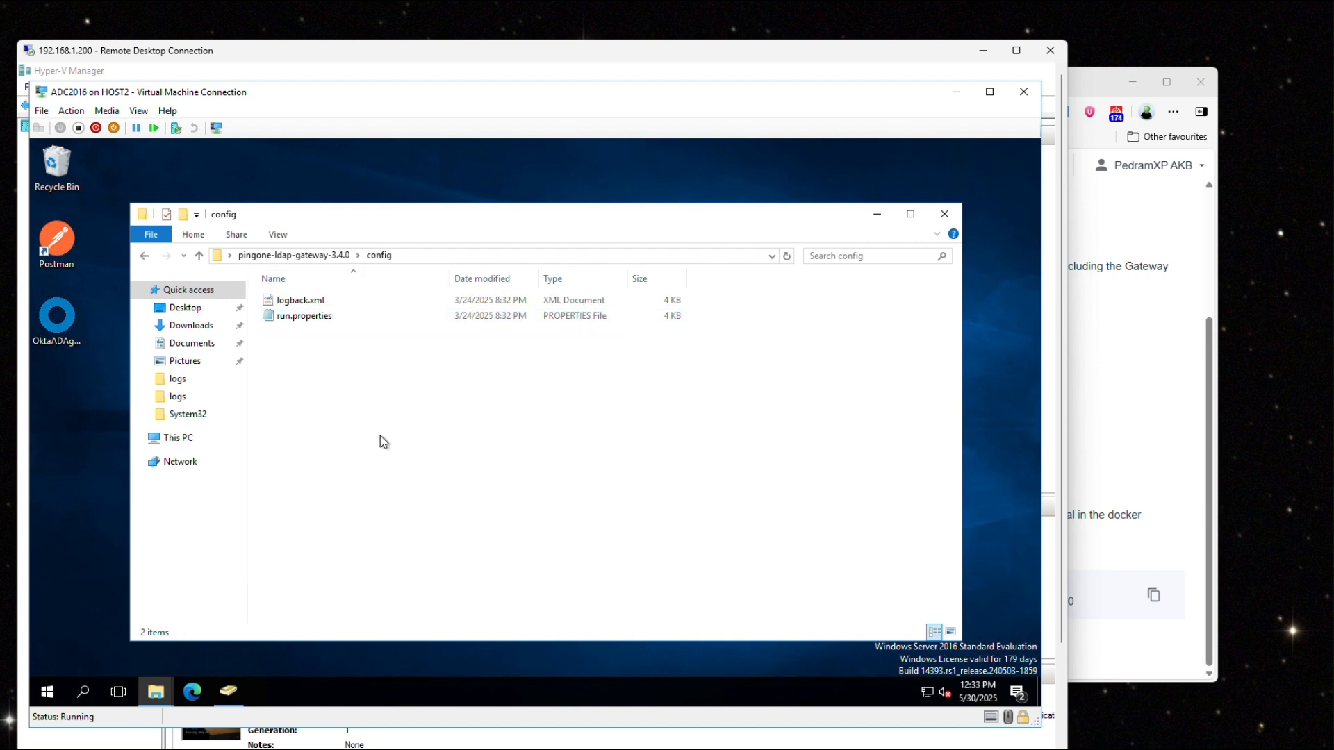
{"action": "double_click", "coordinate": [314, 318]}
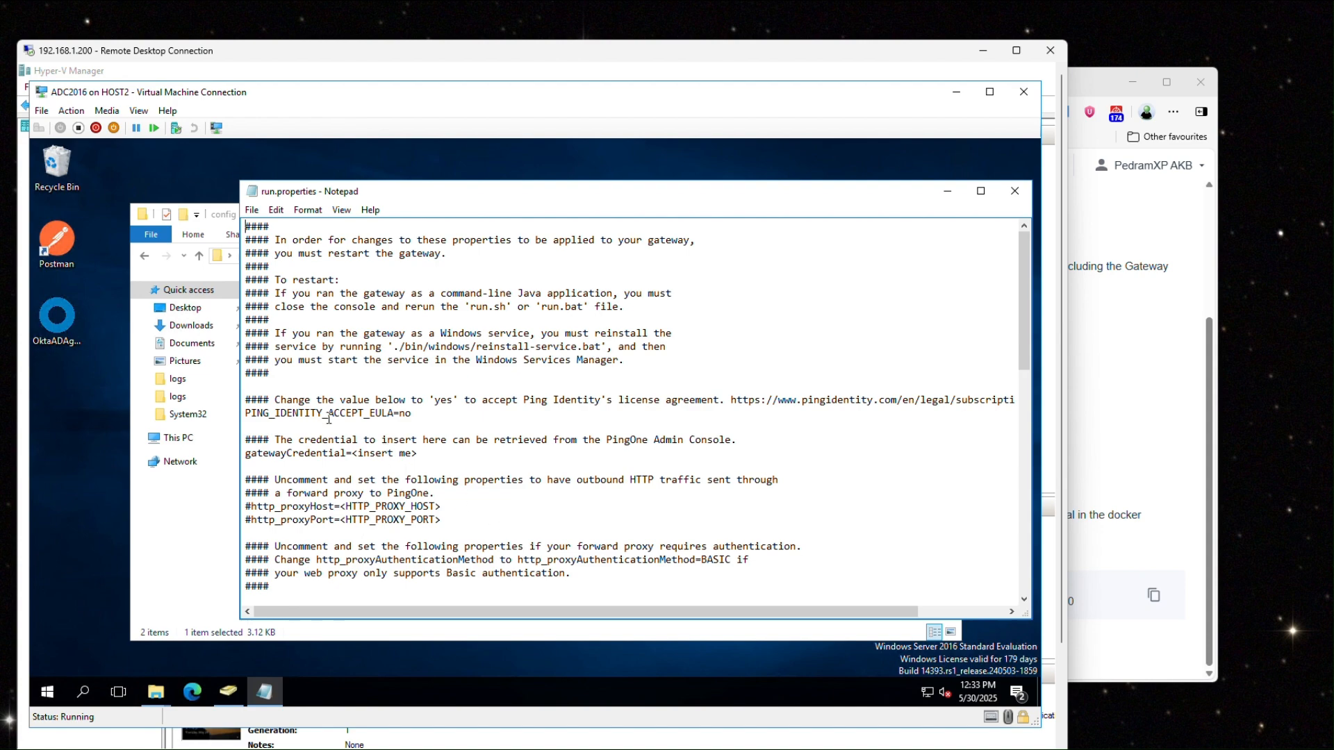
Step: Check the license consent setting in the PingOne instructions and set PING_IDENTITY_ACCEPT_EULA to yes in run.properties
{"action": "left_click", "coordinate": [1111, 321]}
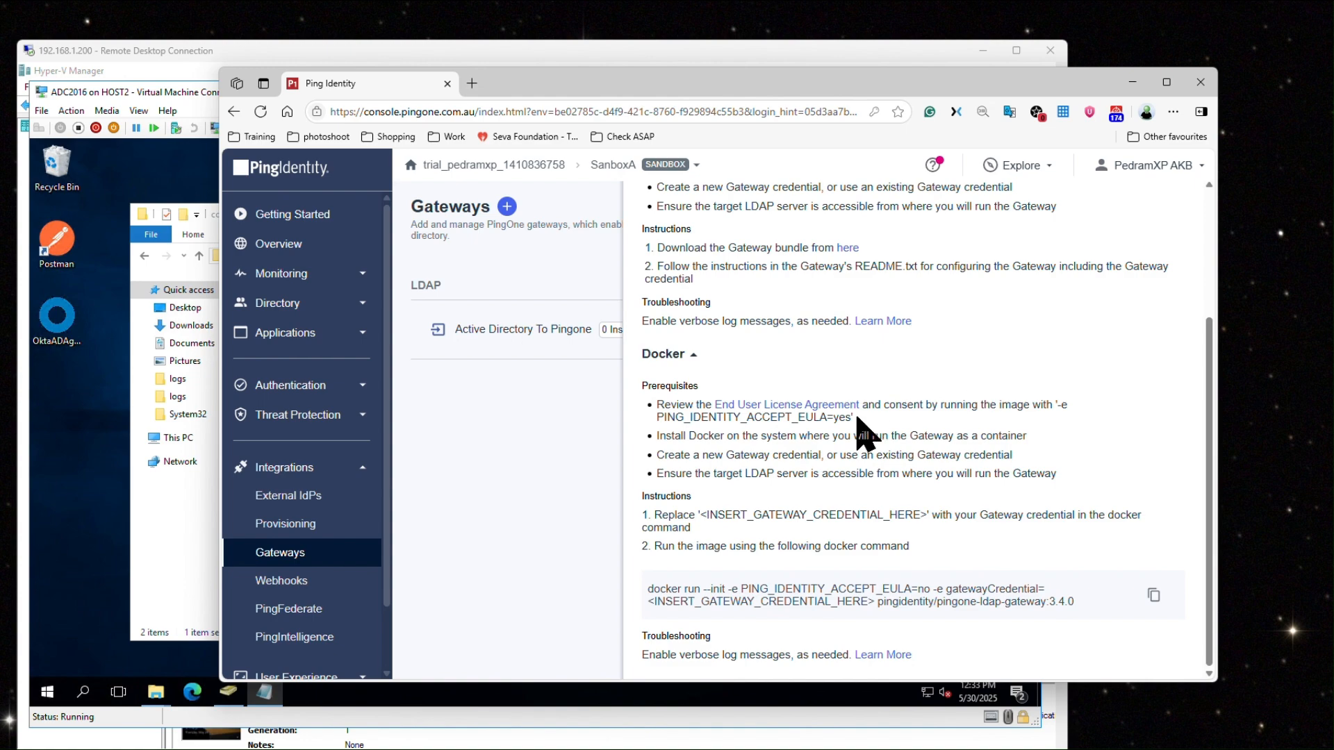
{"action": "left_click_drag", "start_coordinate": [658, 418], "coordinate": [843, 432]}
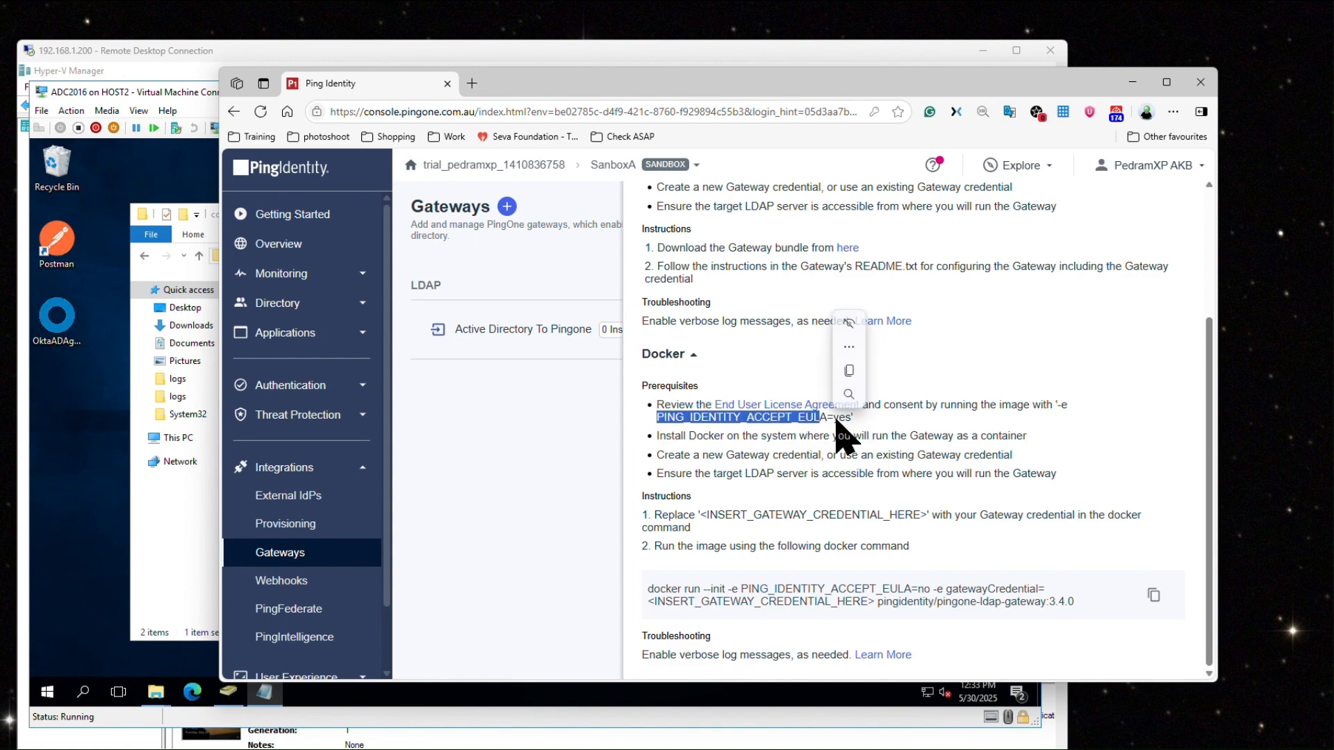
{"action": "left_click", "coordinate": [168, 539]}
{"action": "left_click", "coordinate": [877, 213]}
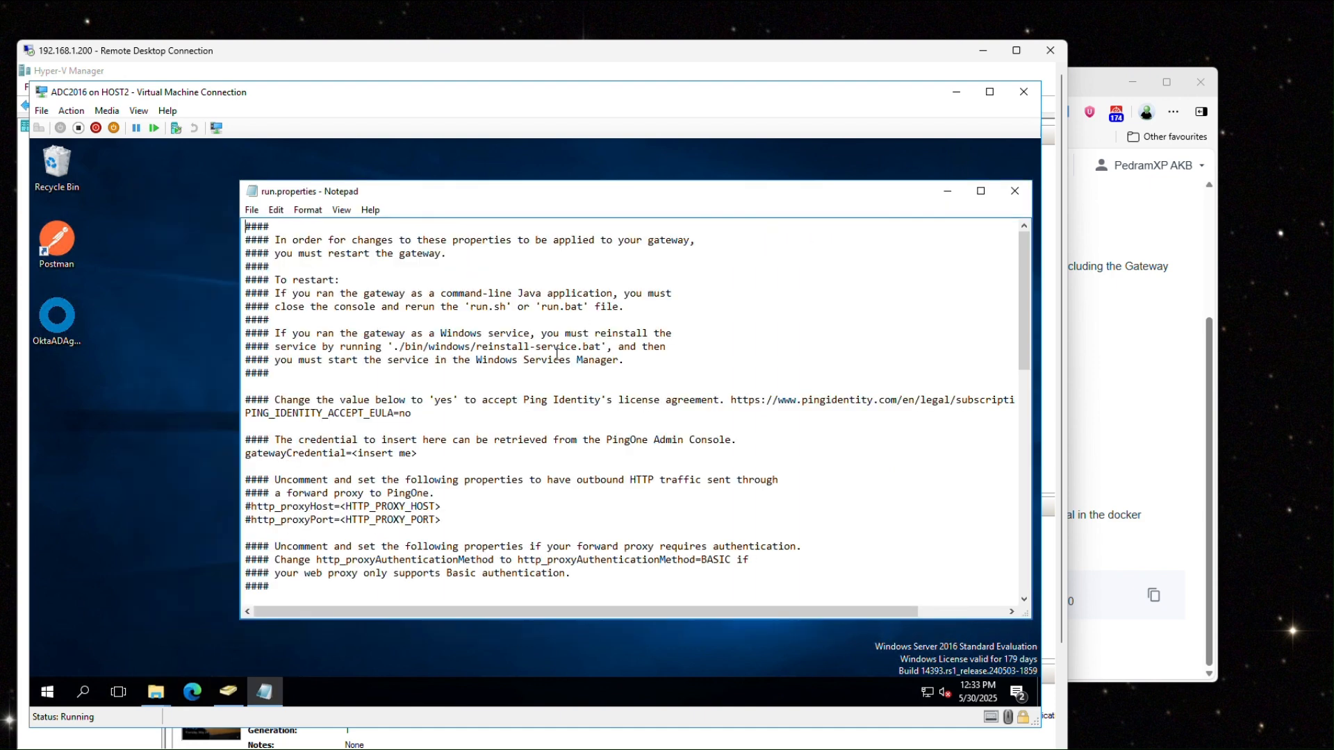
{"action": "left_click", "coordinate": [426, 418]}
{"action": "type", "text": "yes"}
{"action": "key", "text": "alt+Tab"}
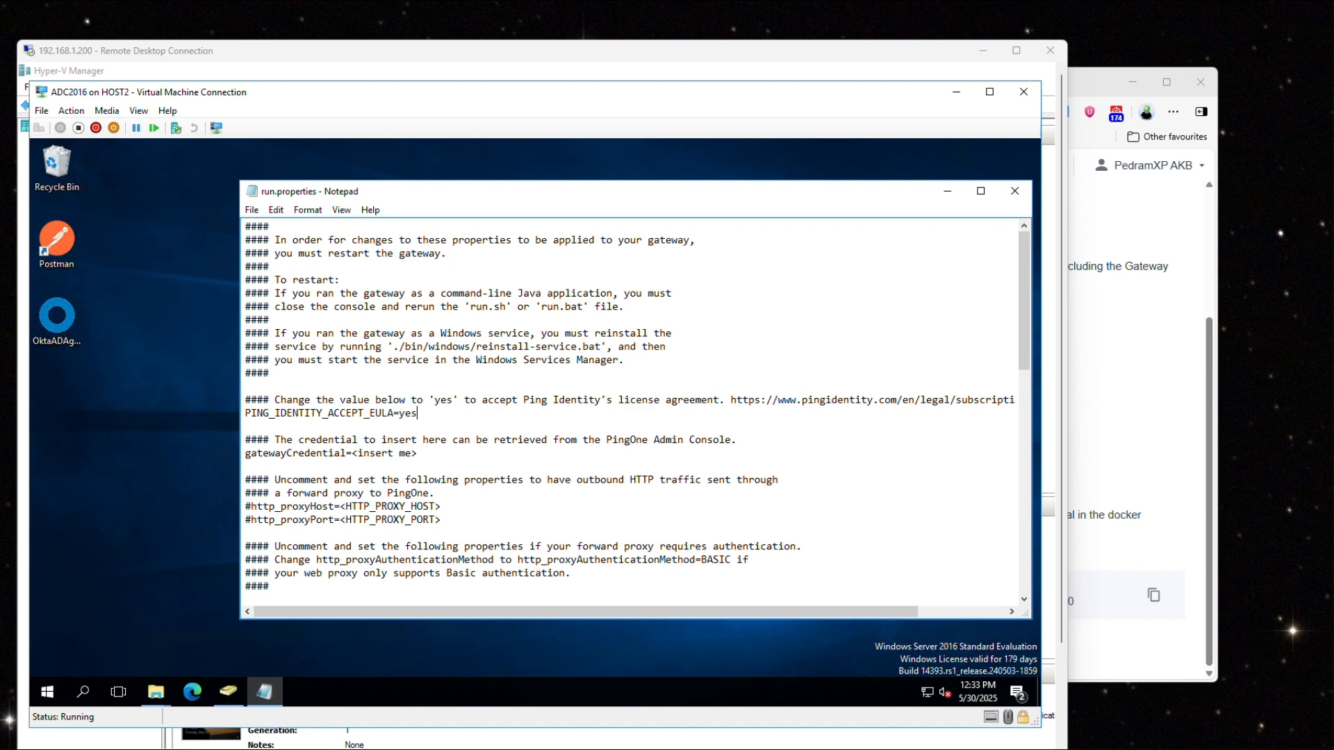
Step: Replace the gatewayCredential placeholder in run.properties with the copied gateway credential and check the full pasted value
{"action": "left_click", "coordinate": [427, 464]}
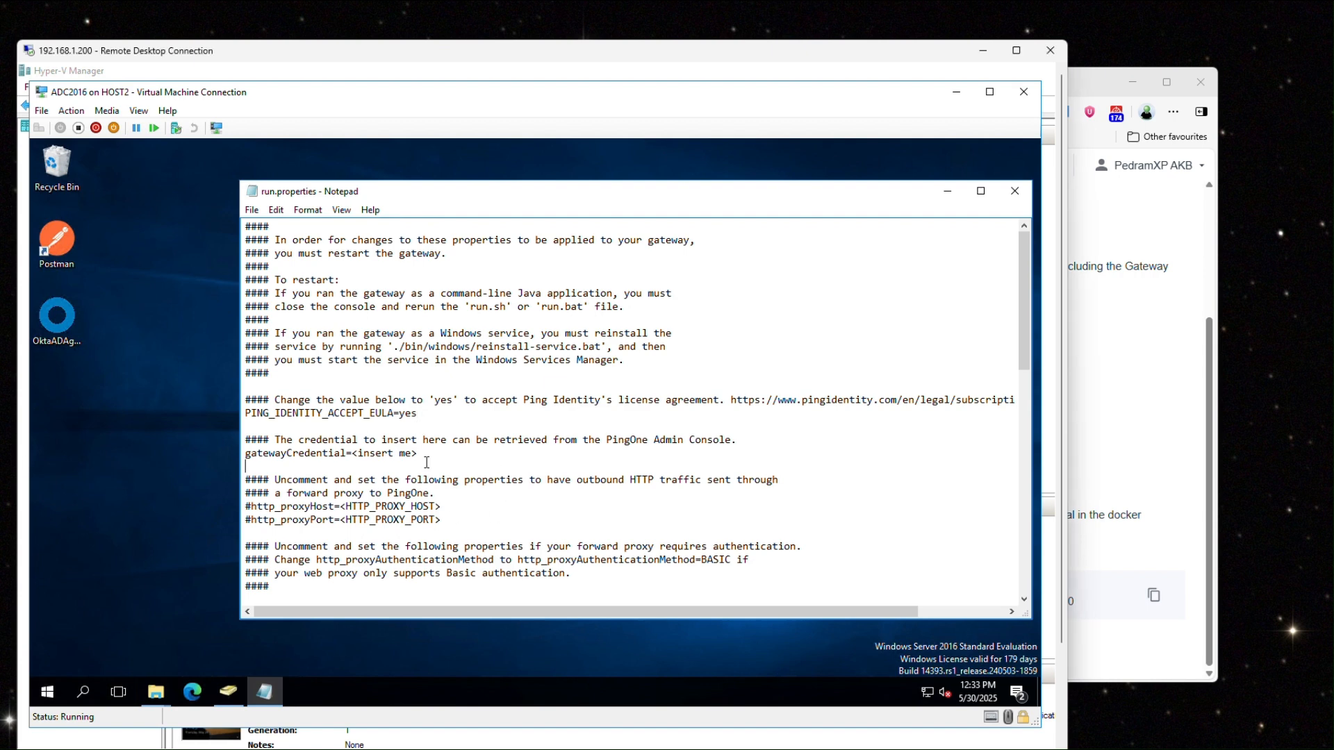
{"action": "left_click_drag", "start_coordinate": [427, 456], "coordinate": [357, 459]}
{"action": "key", "text": "ctrl+v"}
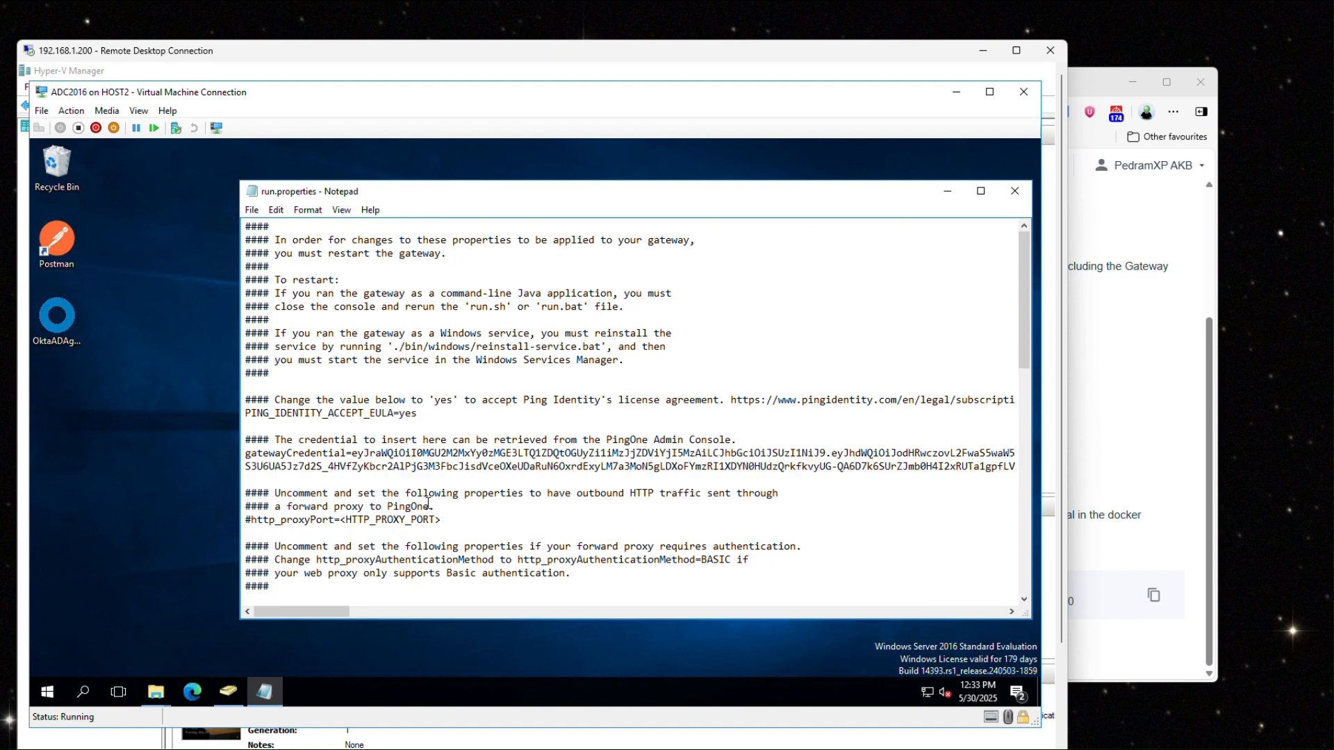
{"action": "left_click", "coordinate": [981, 191]}
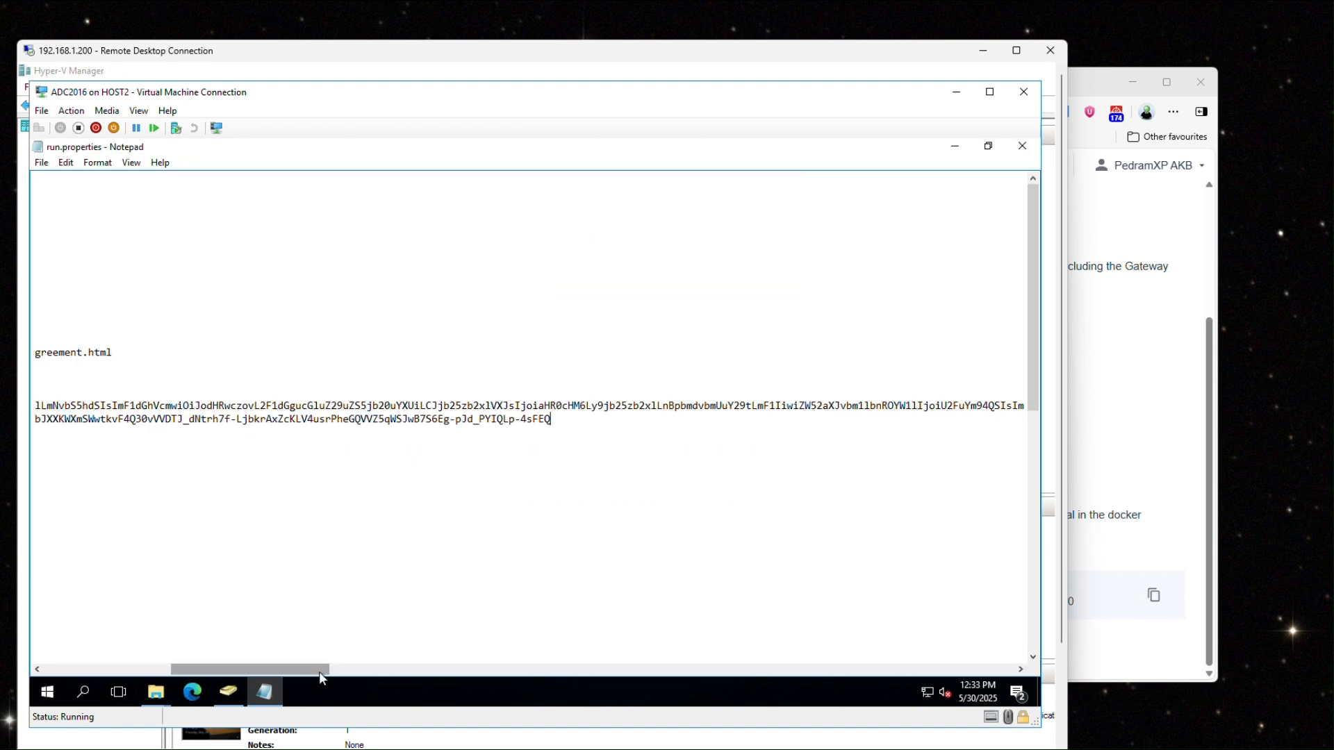
{"action": "left_click_drag", "start_coordinate": [322, 670], "coordinate": [195, 670]}
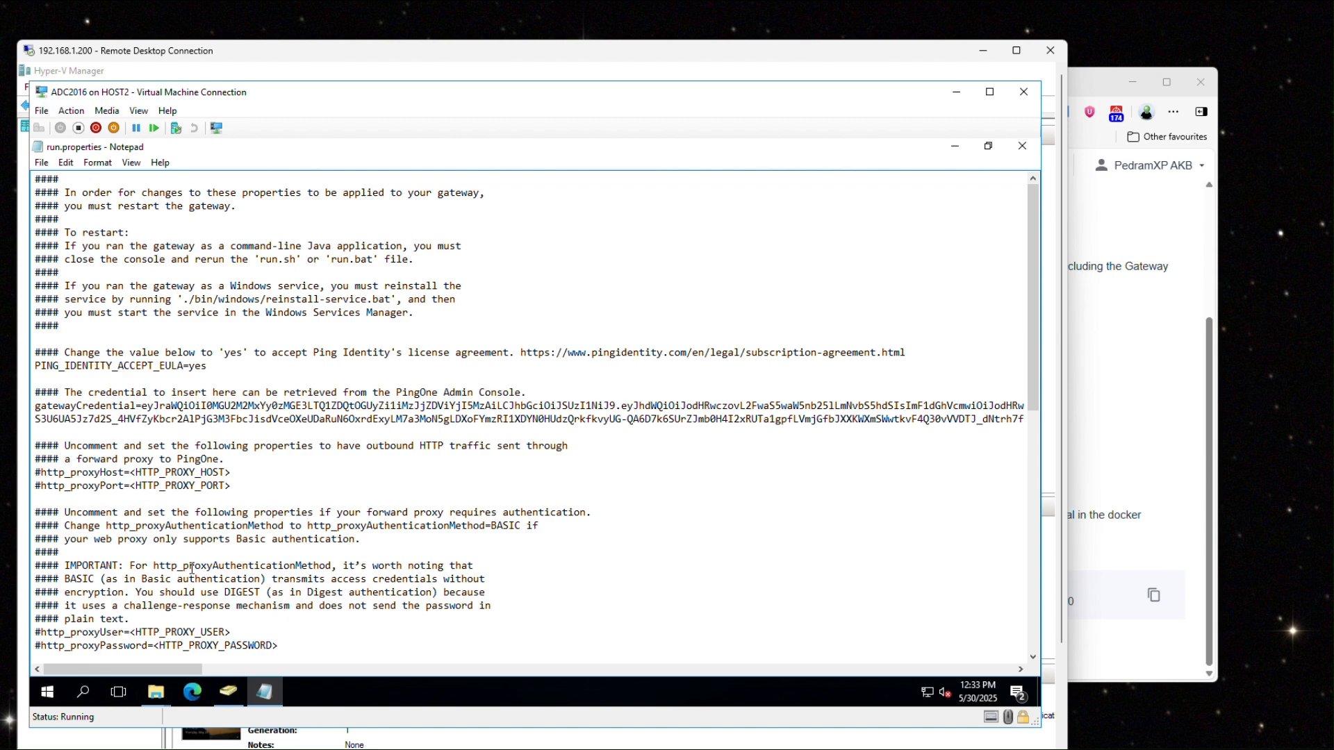
Step: Review the proxy and logging settings in run.properties and save the file
{"action": "scroll", "coordinate": [138, 536], "scroll_direction": "down", "scroll_amount": 3}
{"action": "scroll", "coordinate": [256, 599], "scroll_direction": "down", "scroll_amount": 1}
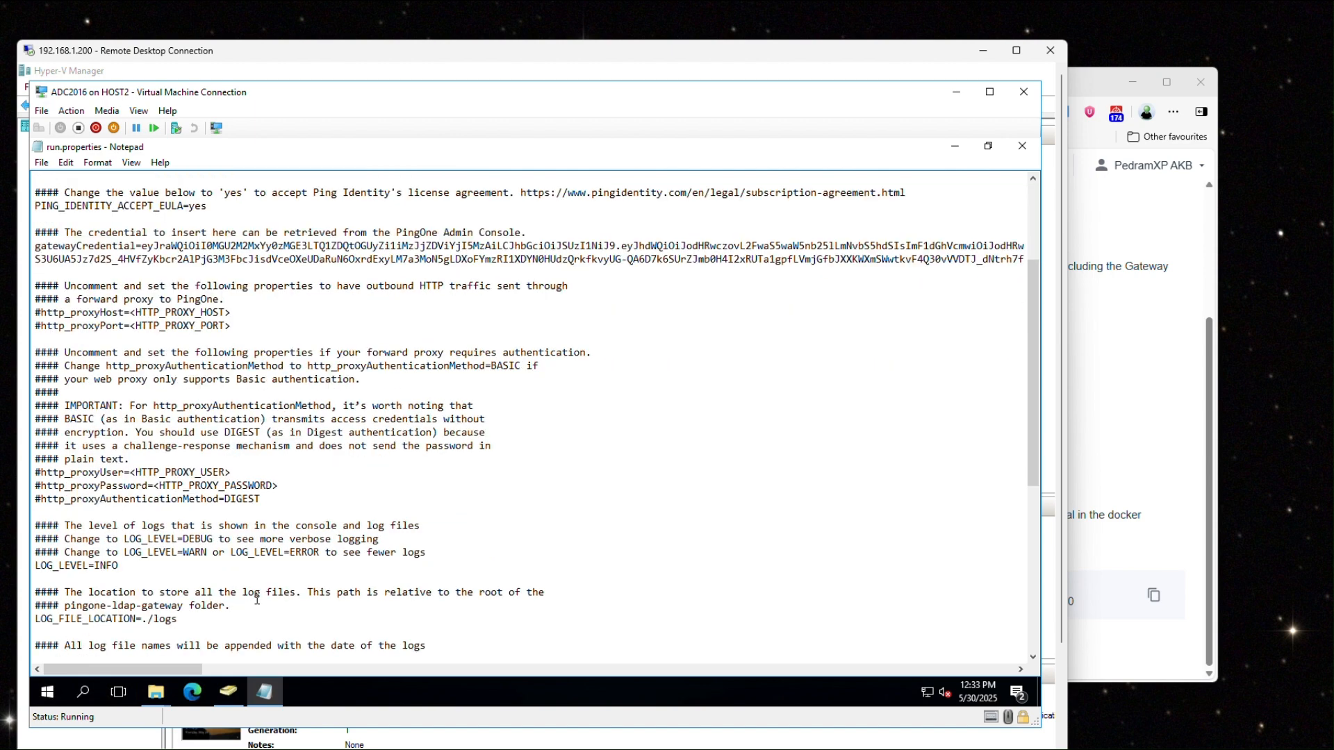
{"action": "scroll", "coordinate": [104, 246], "scroll_direction": "up", "scroll_amount": 3}
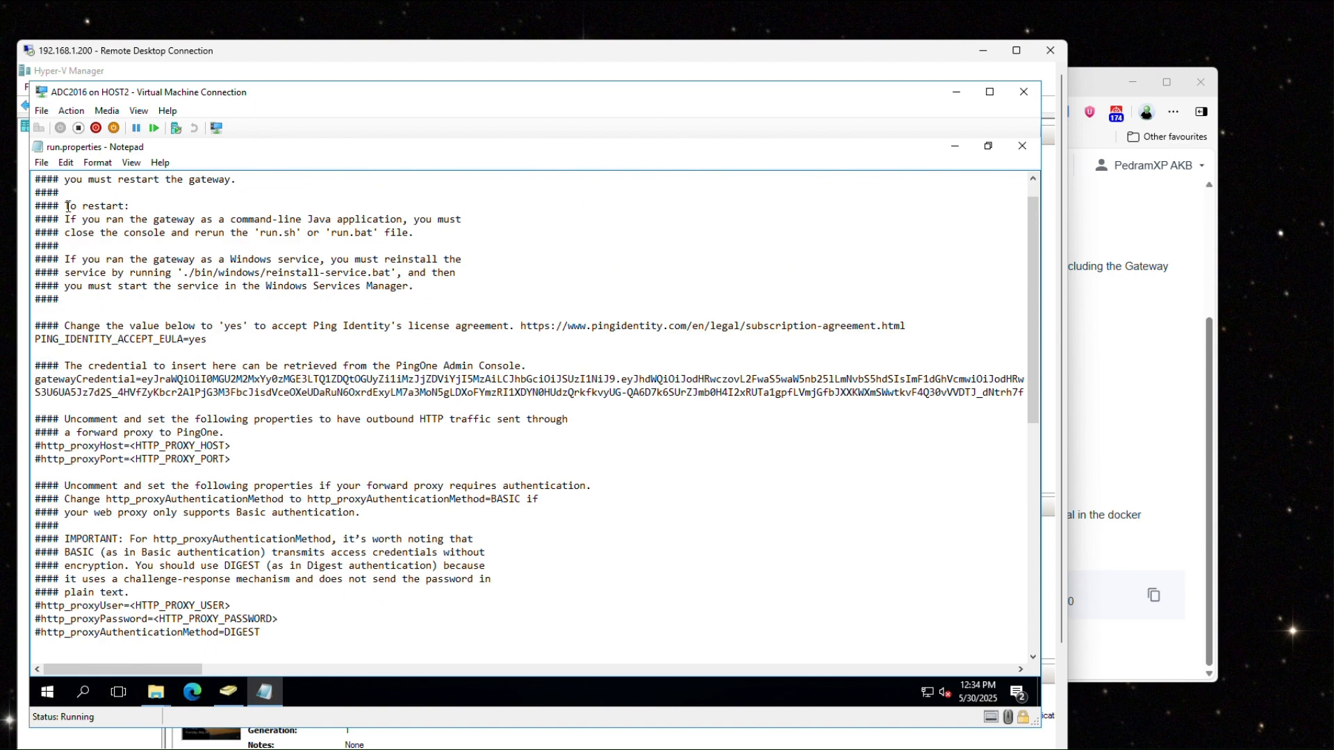
{"action": "left_click", "coordinate": [43, 163]}
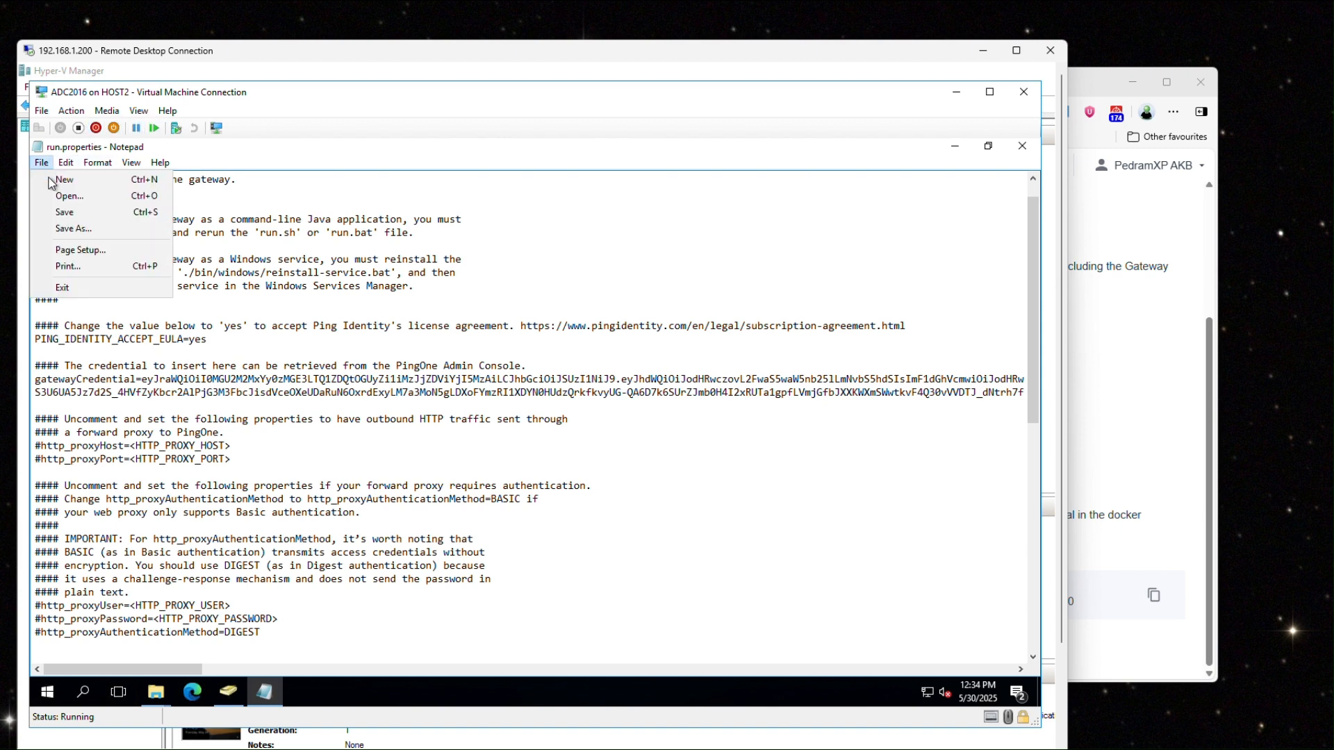
{"action": "left_click", "coordinate": [66, 213]}
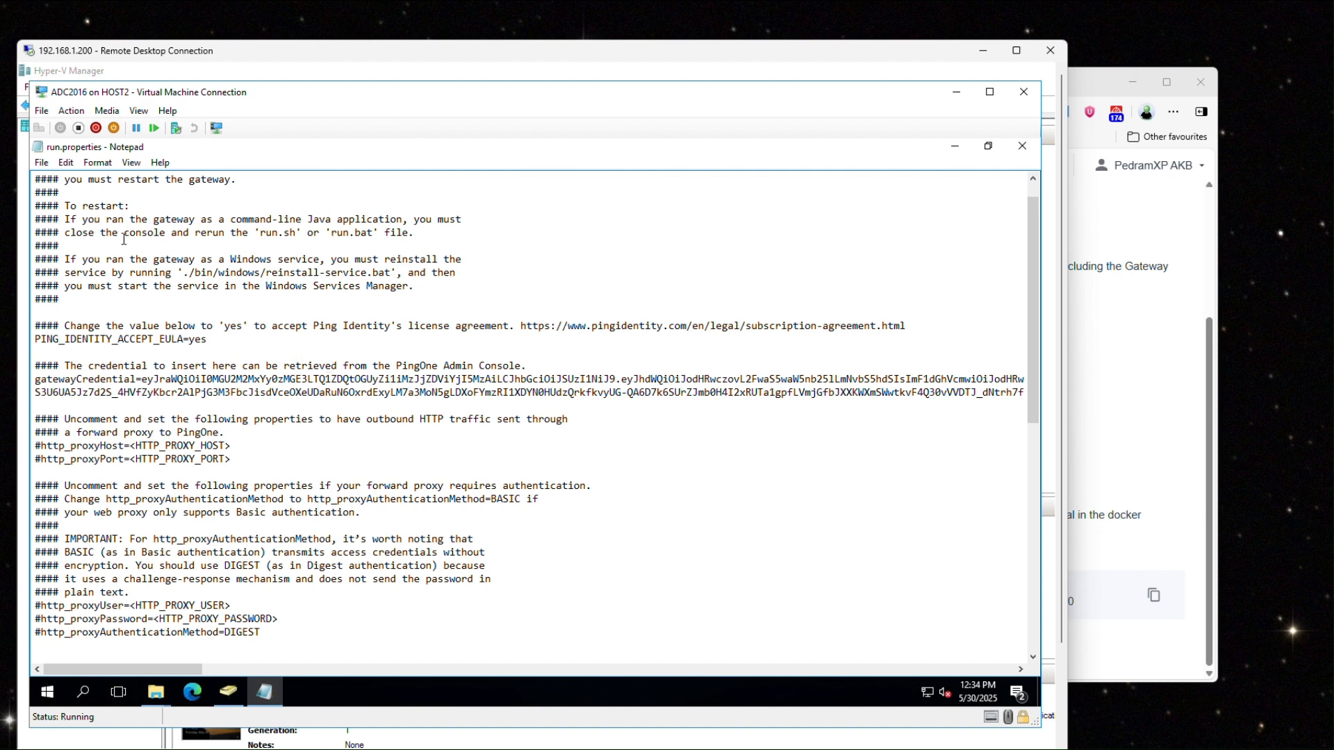
Step: Open an administrator Command Prompt on the server, reread the restart notes in run.properties, and close the file
{"action": "left_click_drag", "start_coordinate": [332, 236], "coordinate": [373, 233]}
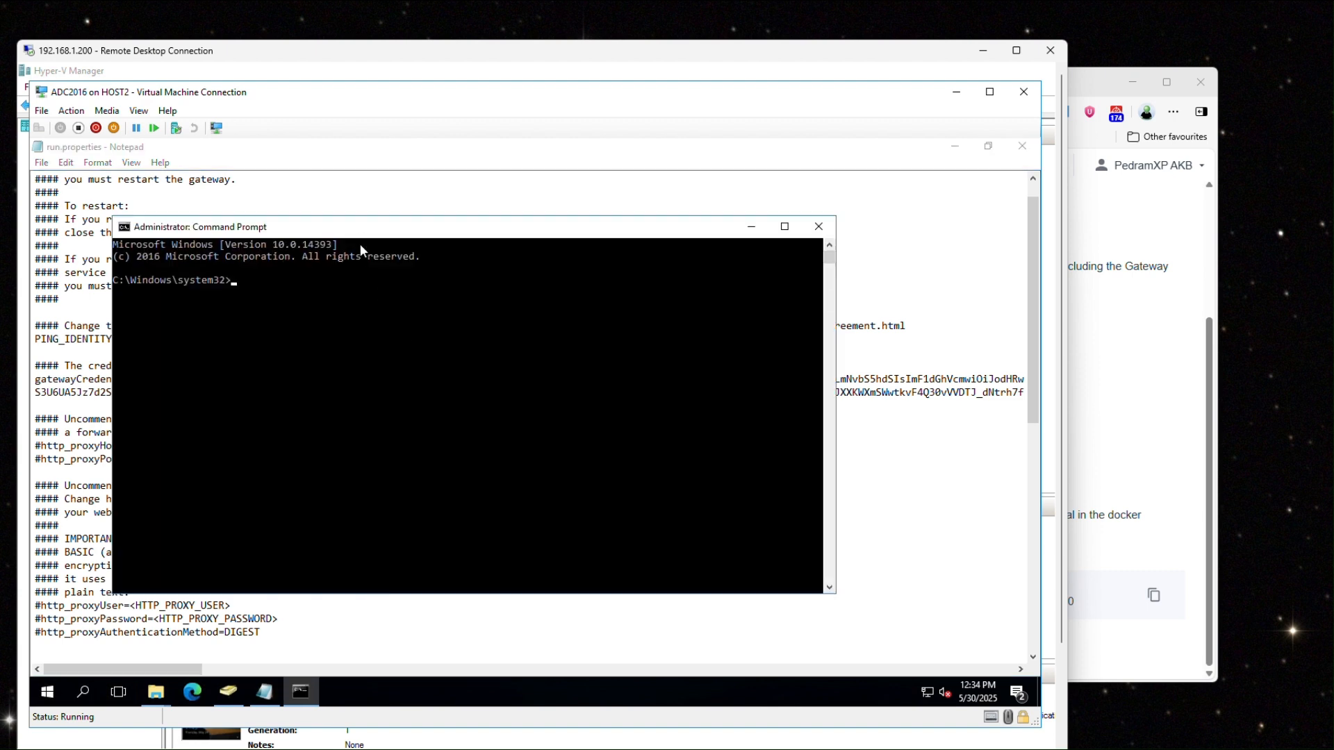
{"action": "left_click_drag", "start_coordinate": [360, 232], "coordinate": [516, 306]}
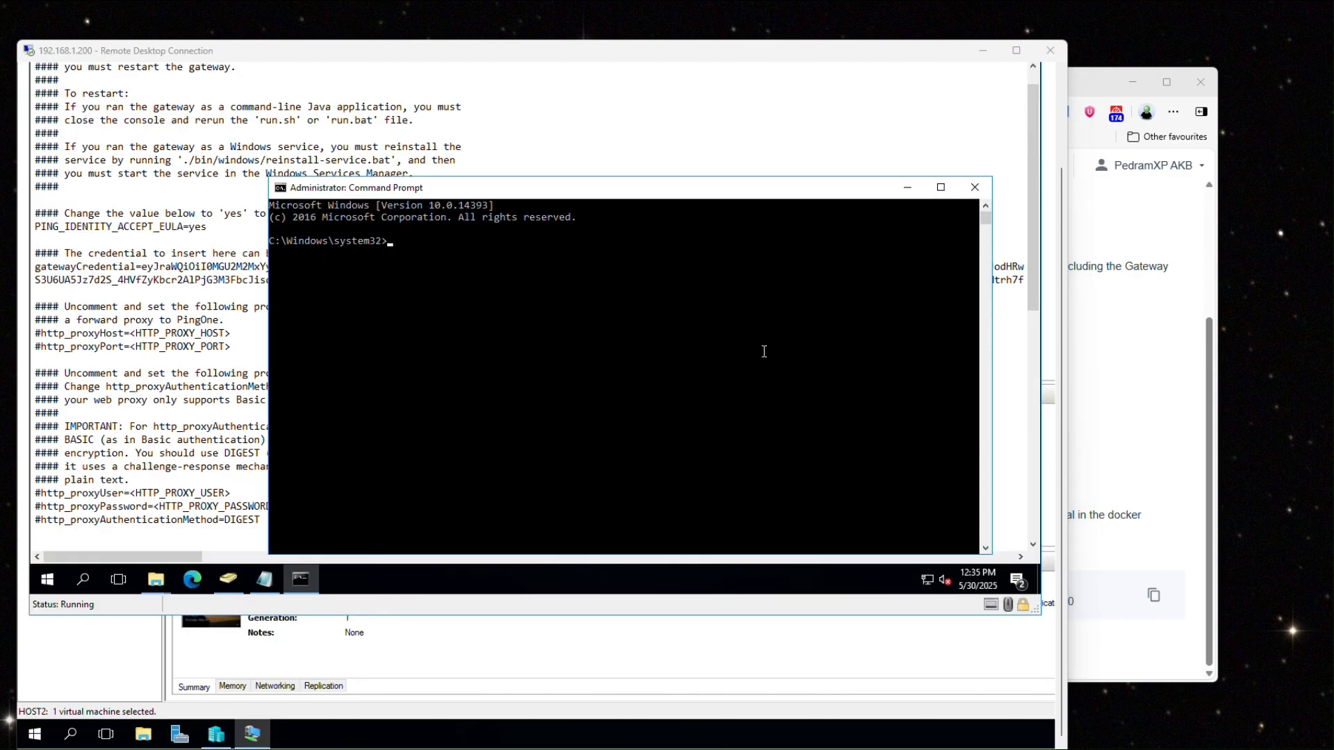
{"action": "left_click", "coordinate": [1034, 279]}
{"action": "scroll", "coordinate": [1034, 229], "scroll_direction": "up", "scroll_amount": 1}
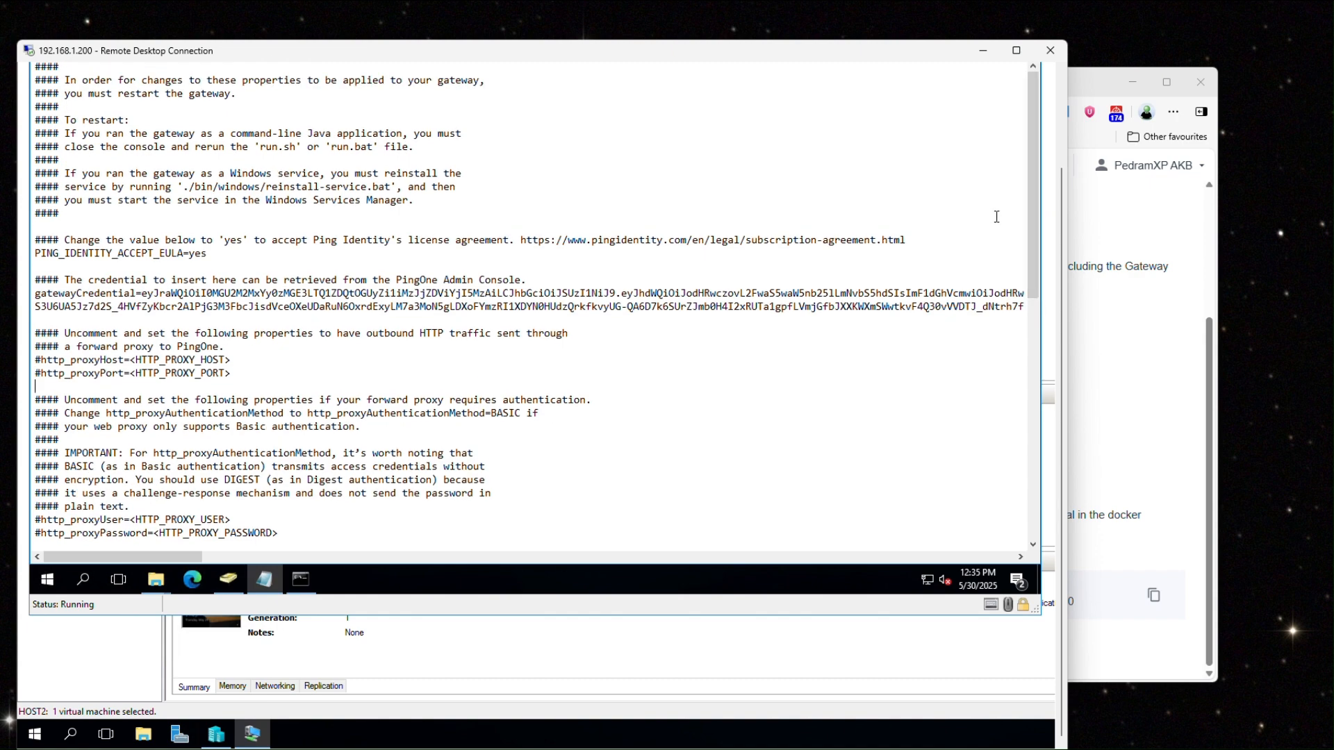
{"action": "scroll", "coordinate": [1064, 191], "scroll_direction": "up", "scroll_amount": 3}
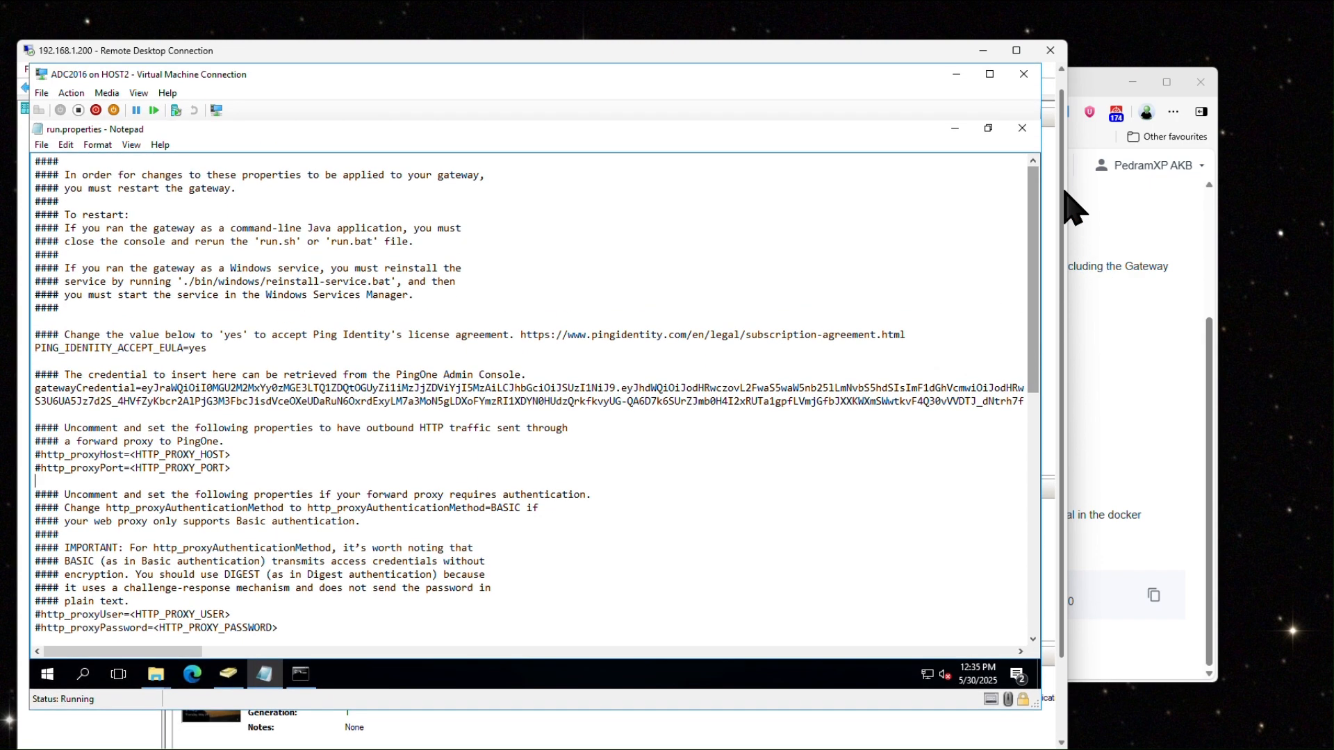
{"action": "scroll", "coordinate": [1064, 201], "scroll_direction": "up", "scroll_amount": 1}
{"action": "left_click", "coordinate": [1020, 137]}
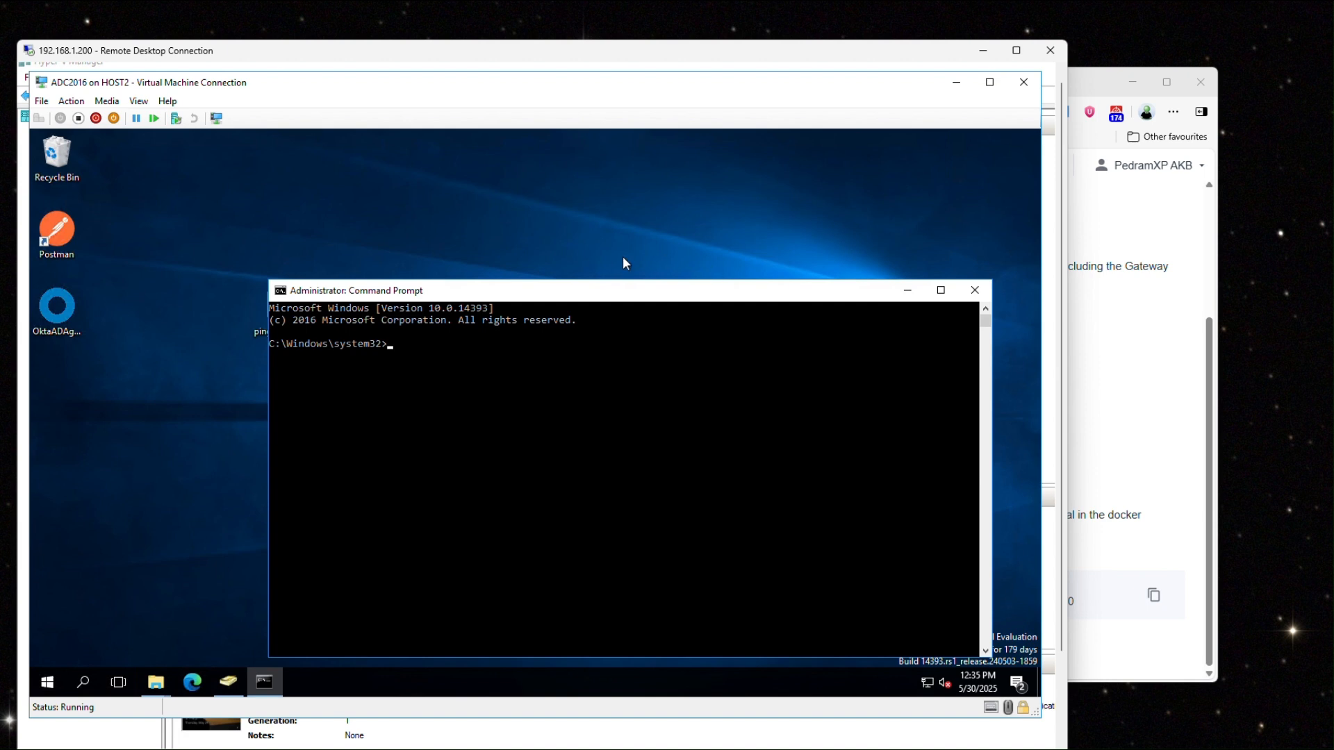
Step: Copy the contents of the desktop's pingone-ldap-gateway-3.4.0 folder into C:\Program Files\Ping Identity
{"action": "left_click_drag", "start_coordinate": [604, 291], "coordinate": [484, 399]}
{"action": "left_click", "coordinate": [276, 328]}
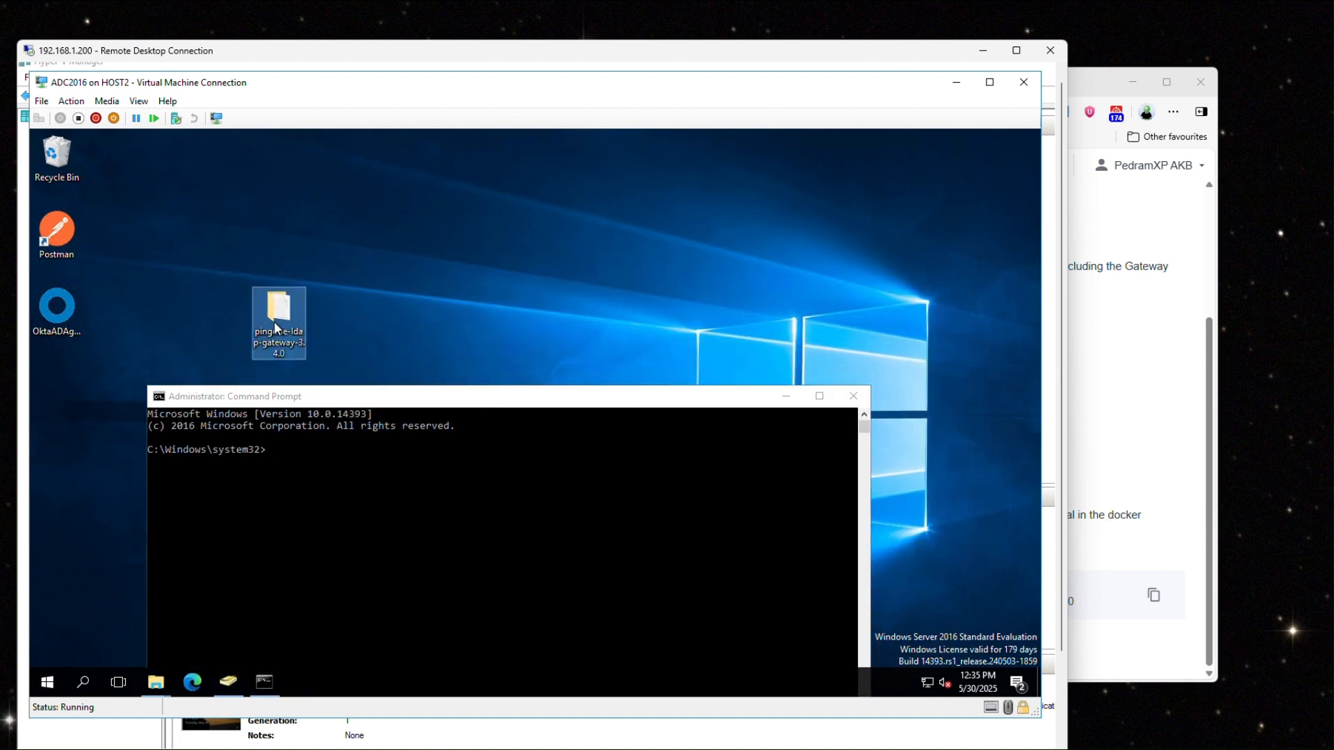
{"action": "right_click", "coordinate": [277, 328]}
{"action": "left_click", "coordinate": [325, 494]}
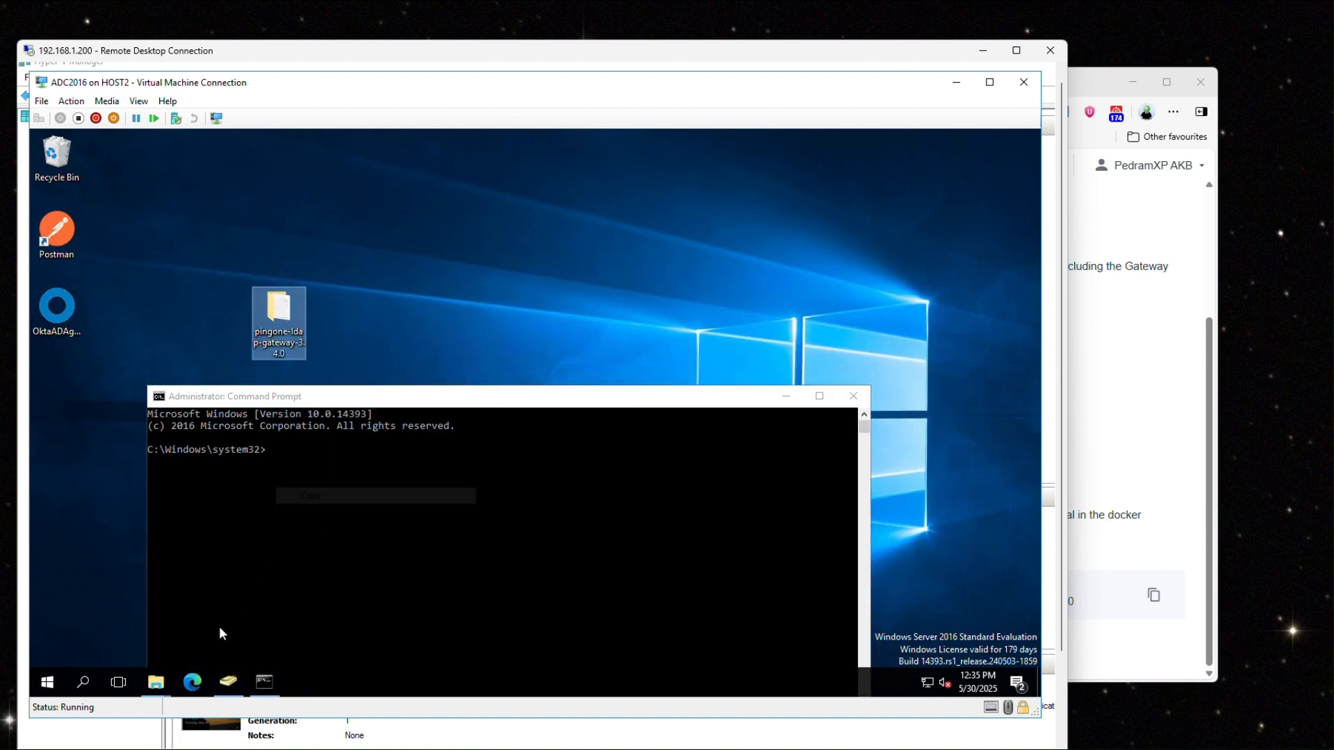
{"action": "left_click", "coordinate": [157, 684]}
{"action": "left_click", "coordinate": [120, 627]}
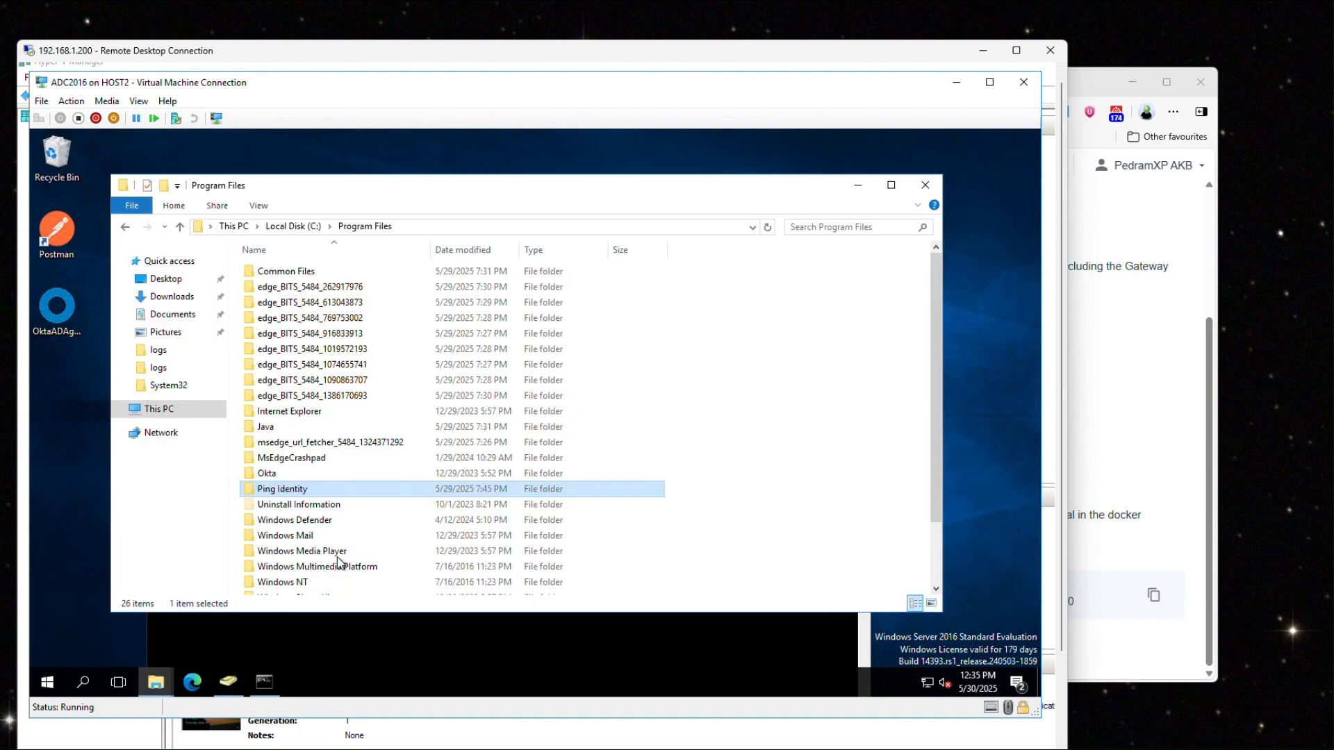
{"action": "double_click", "coordinate": [341, 490]}
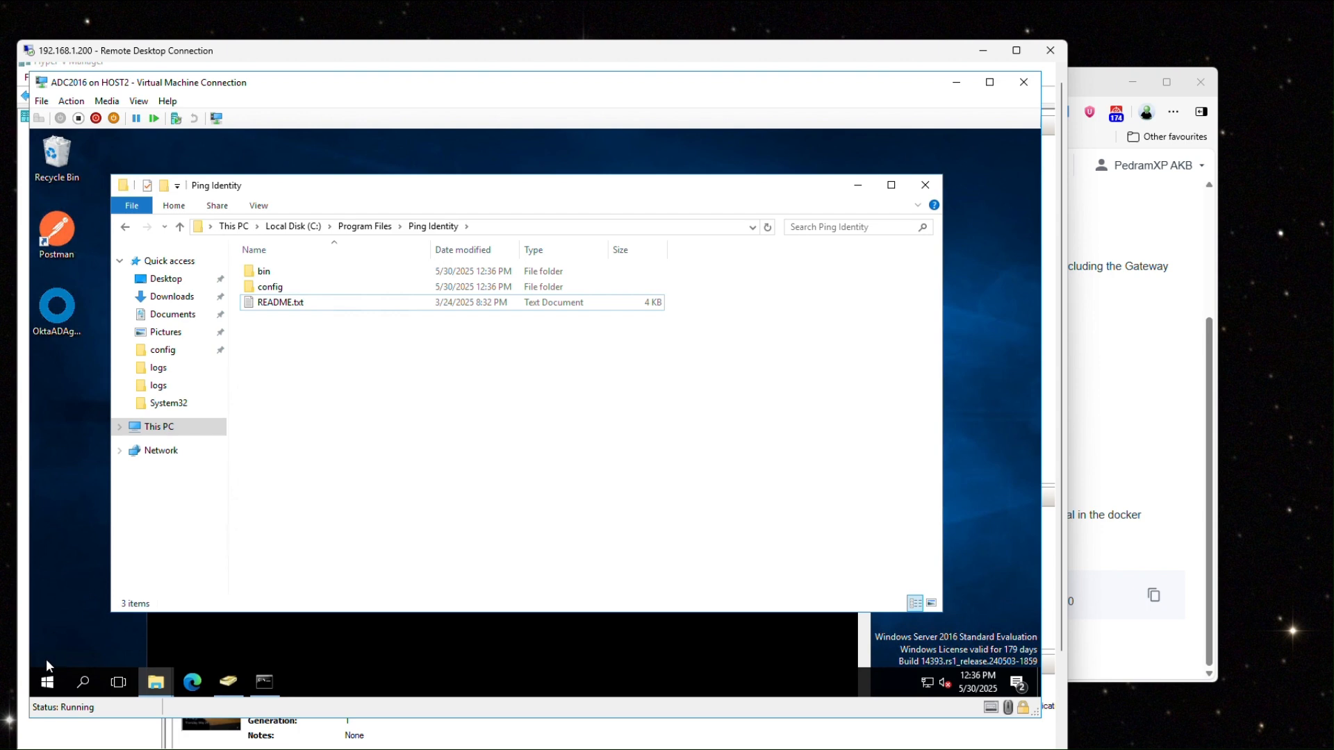
Step: Switch to the PingOne console and review the standalone gateway's Java prerequisites and instructions
{"action": "right_click", "coordinate": [47, 687]}
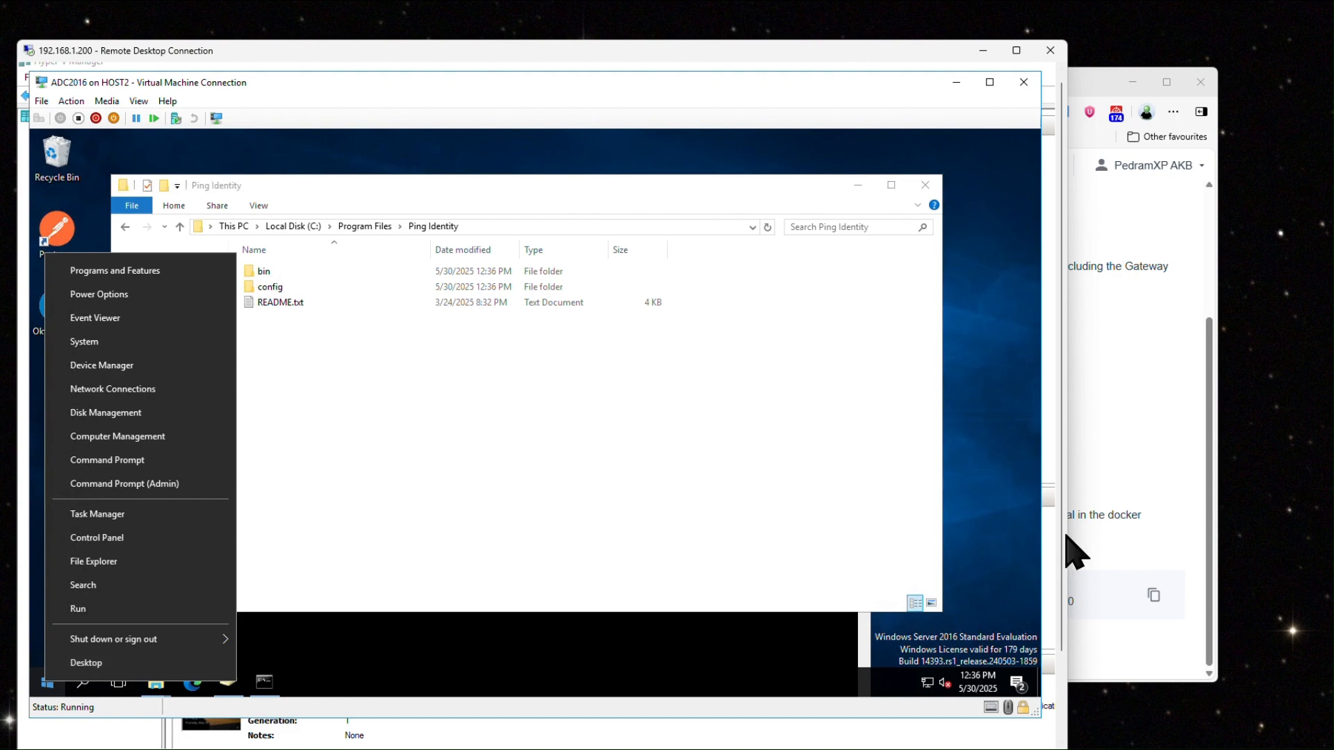
{"action": "left_click", "coordinate": [1142, 490]}
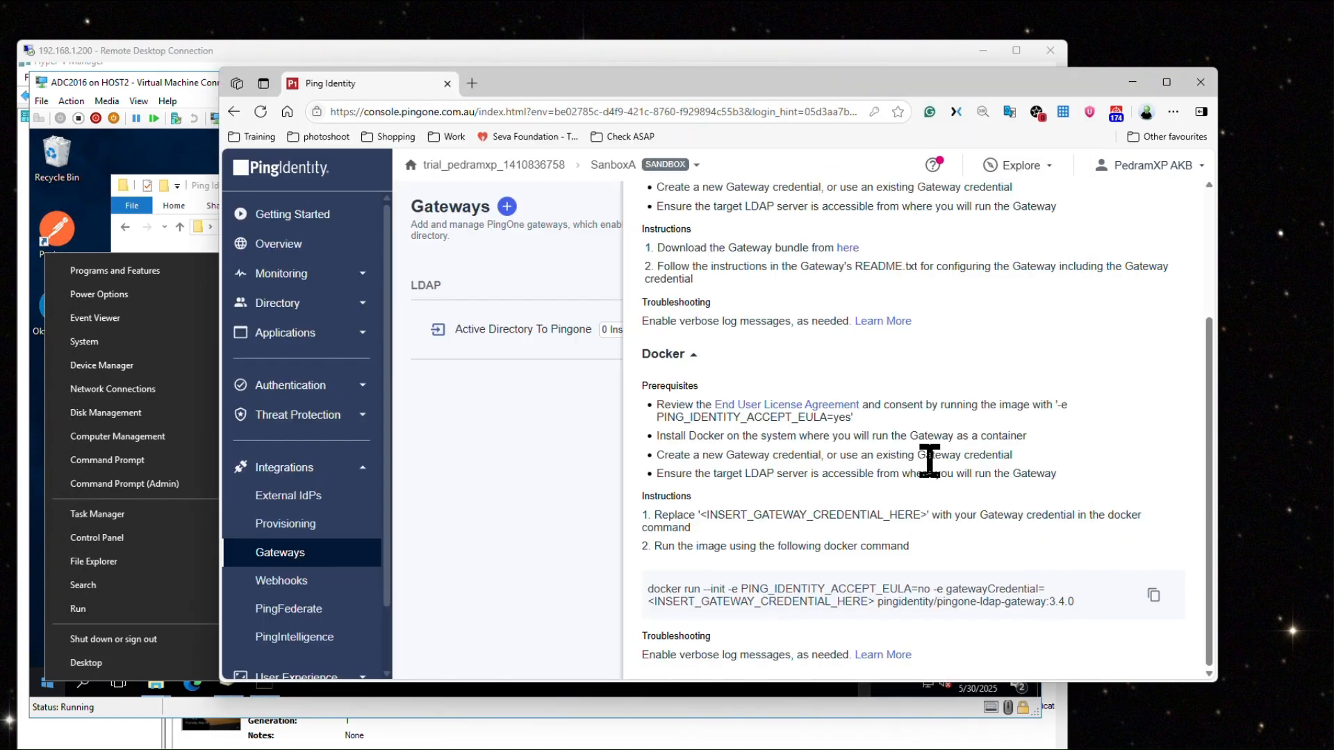
{"action": "scroll", "coordinate": [929, 458], "scroll_direction": "up", "scroll_amount": 3}
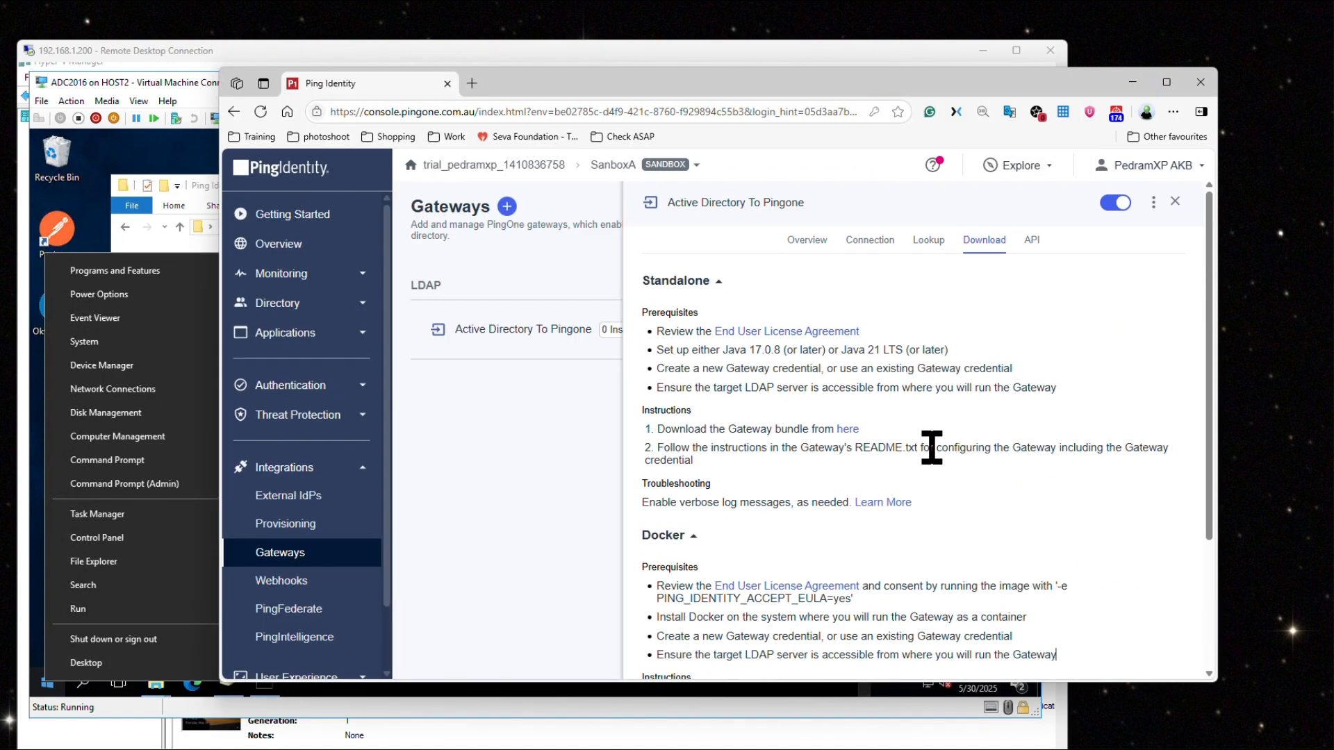
Step: Run sysdm.cpl on the ADC2016 server and open the environment variables from the advanced system properties
{"action": "left_click", "coordinate": [106, 614]}
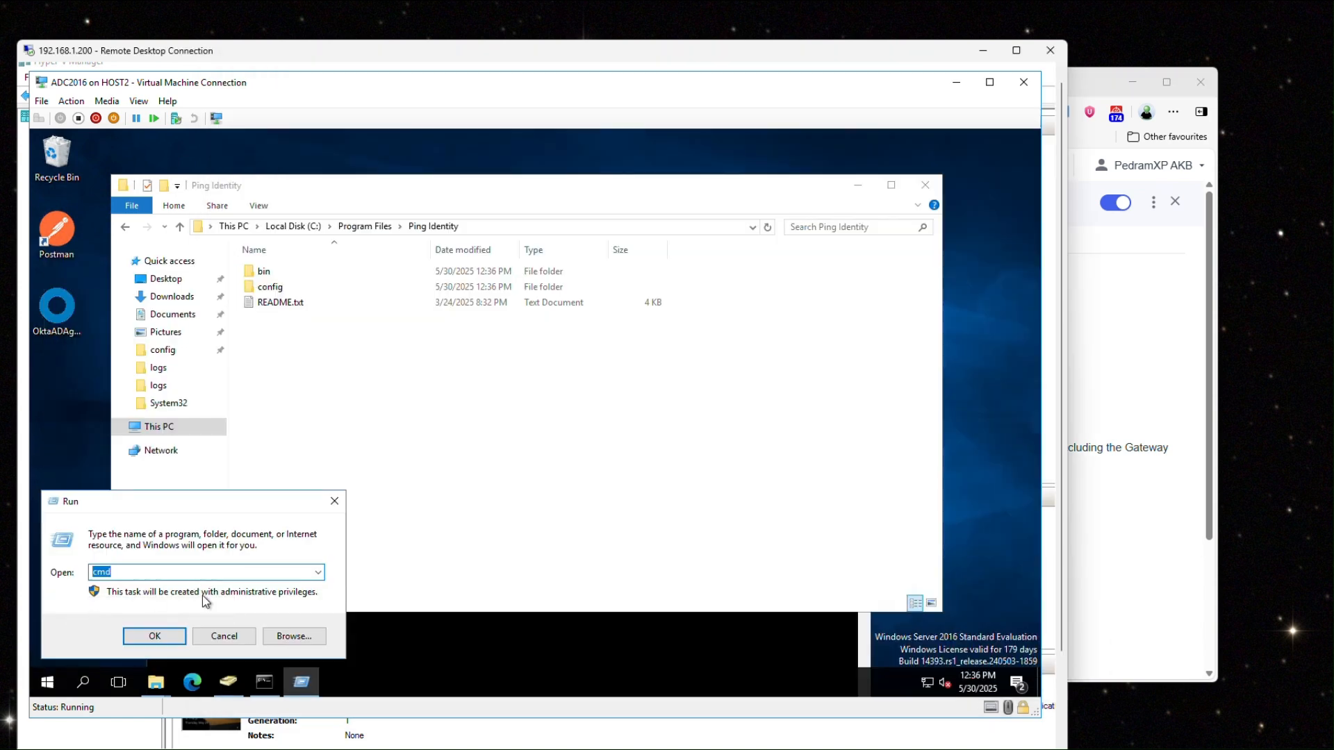
{"action": "left_click", "coordinate": [318, 572]}
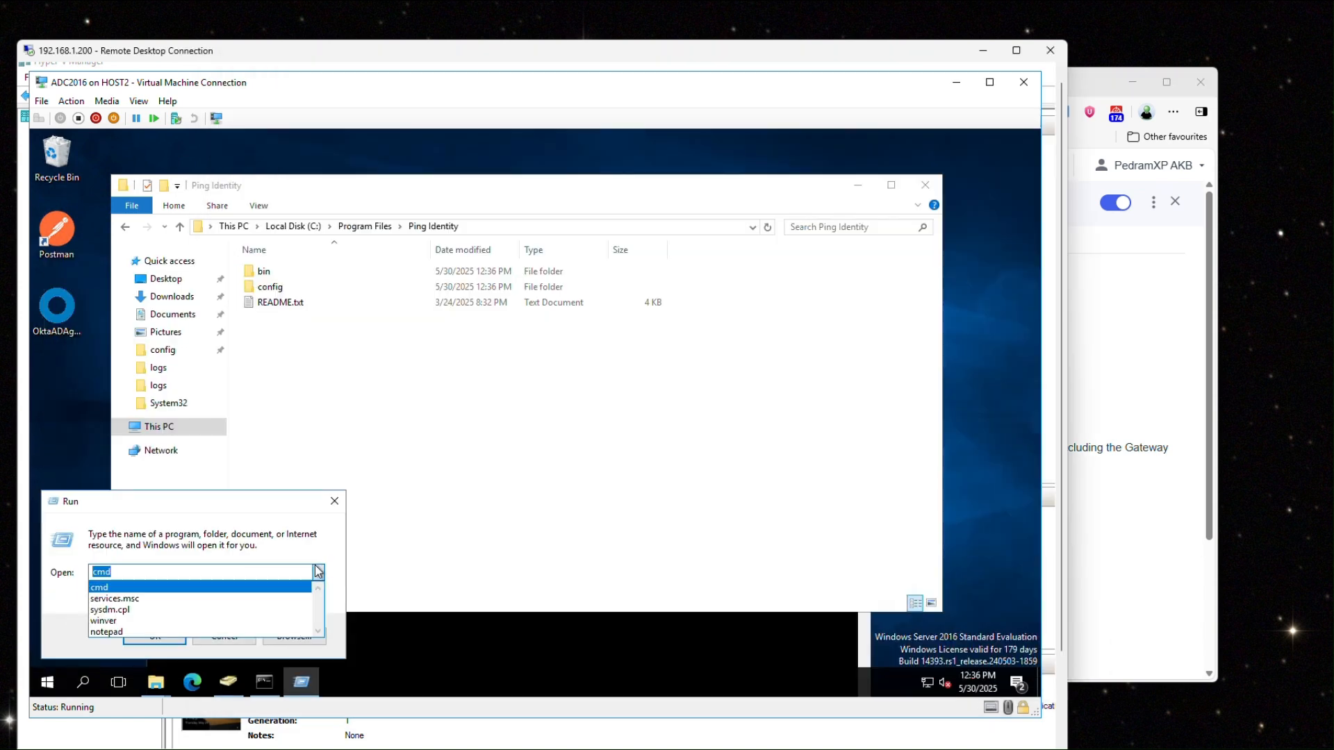
{"action": "left_click", "coordinate": [176, 610]}
{"action": "left_click", "coordinate": [141, 639]}
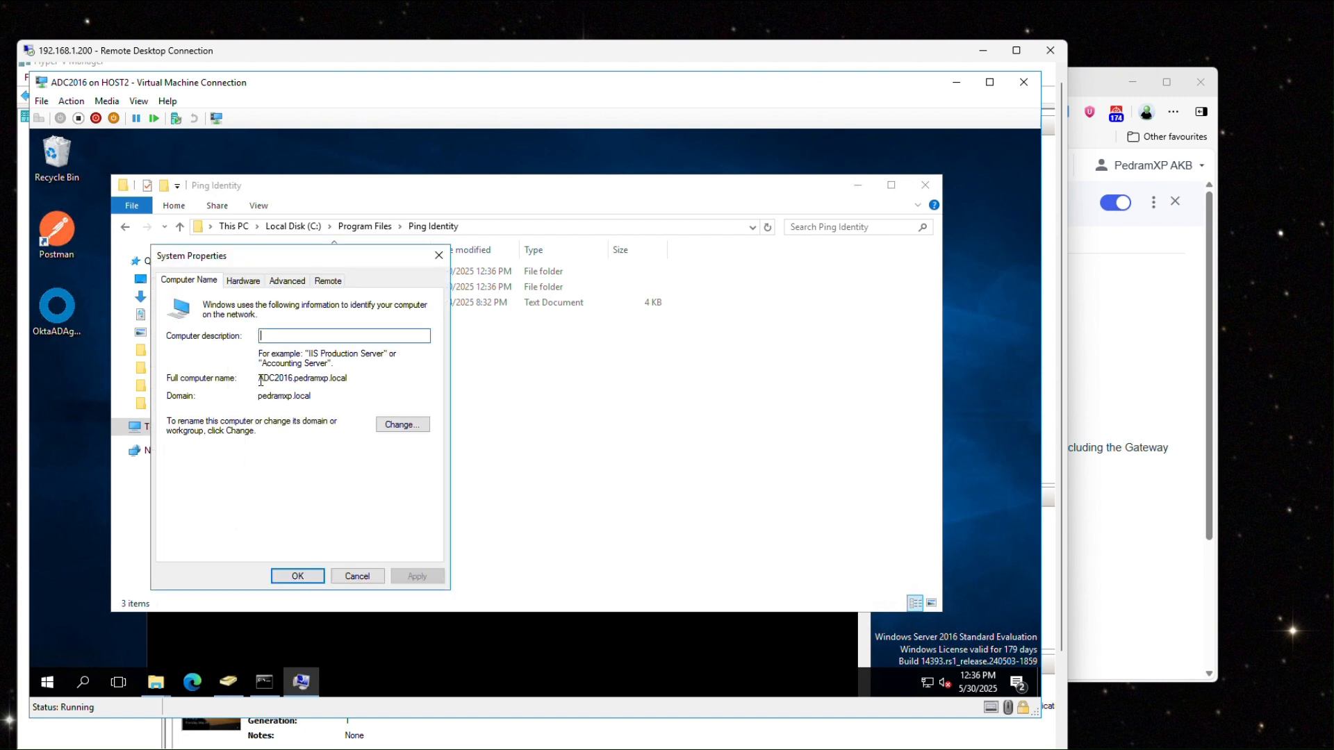
{"action": "left_click", "coordinate": [244, 282]}
{"action": "left_click", "coordinate": [288, 288]}
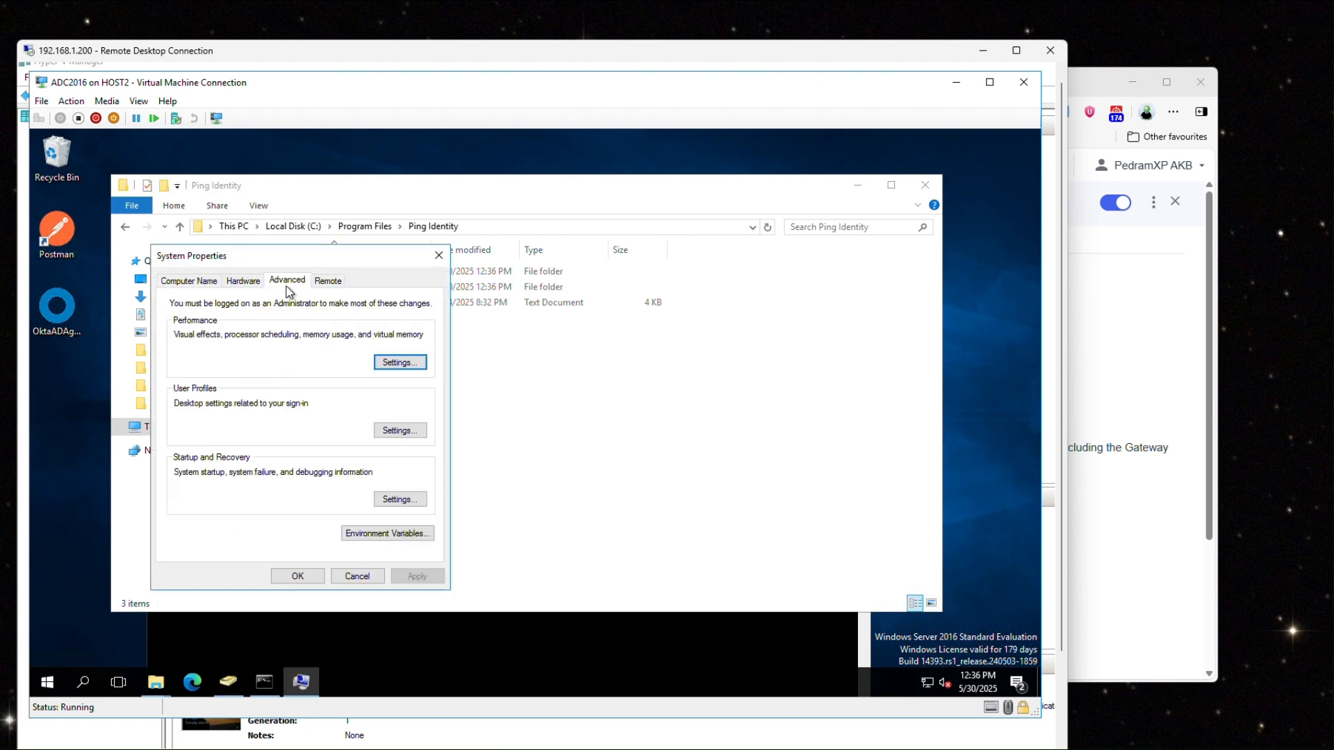
{"action": "left_click", "coordinate": [387, 533]}
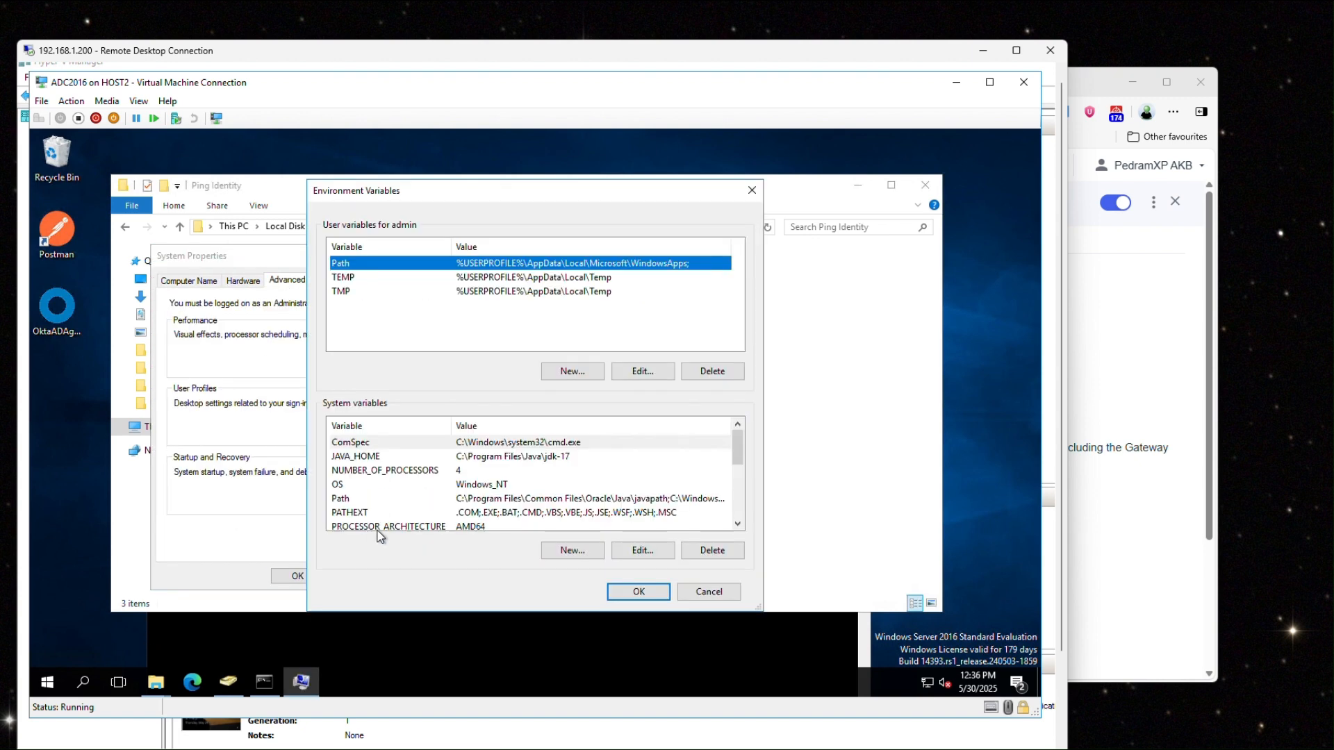
Step: Check the JAVA_HOME system variable's value and the Java bin entry in the system Path variable
{"action": "left_click", "coordinate": [402, 457]}
{"action": "double_click", "coordinate": [379, 457]}
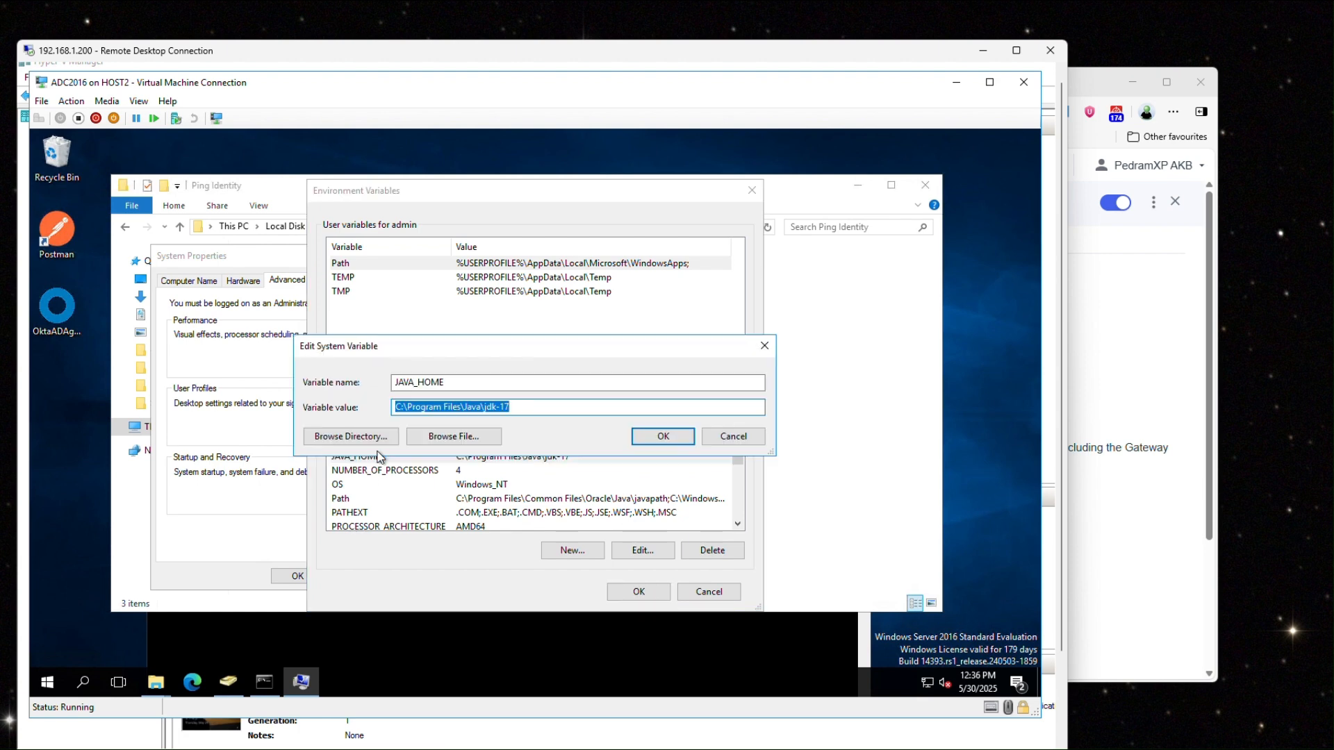
{"action": "left_click", "coordinate": [529, 409]}
{"action": "left_click_drag", "start_coordinate": [530, 408], "coordinate": [382, 406]}
{"action": "left_click", "coordinate": [519, 411]}
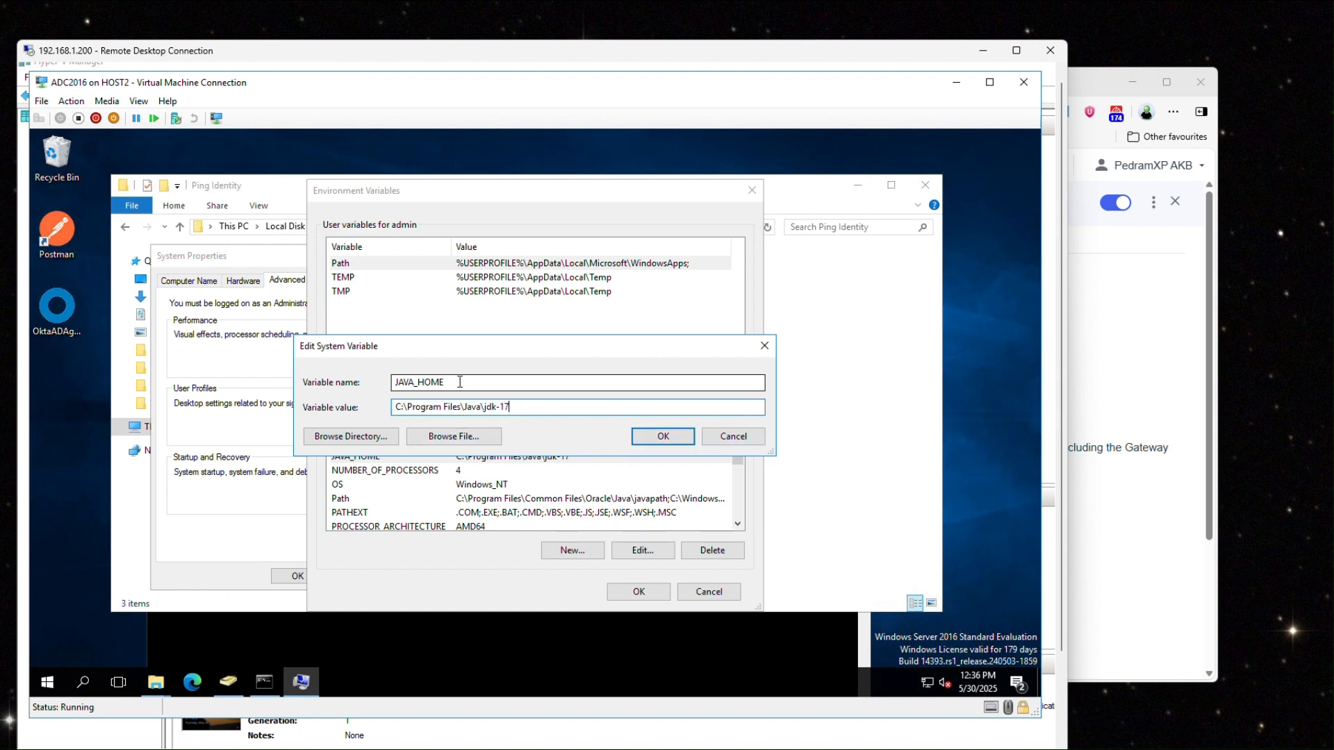
{"action": "left_click", "coordinate": [731, 438]}
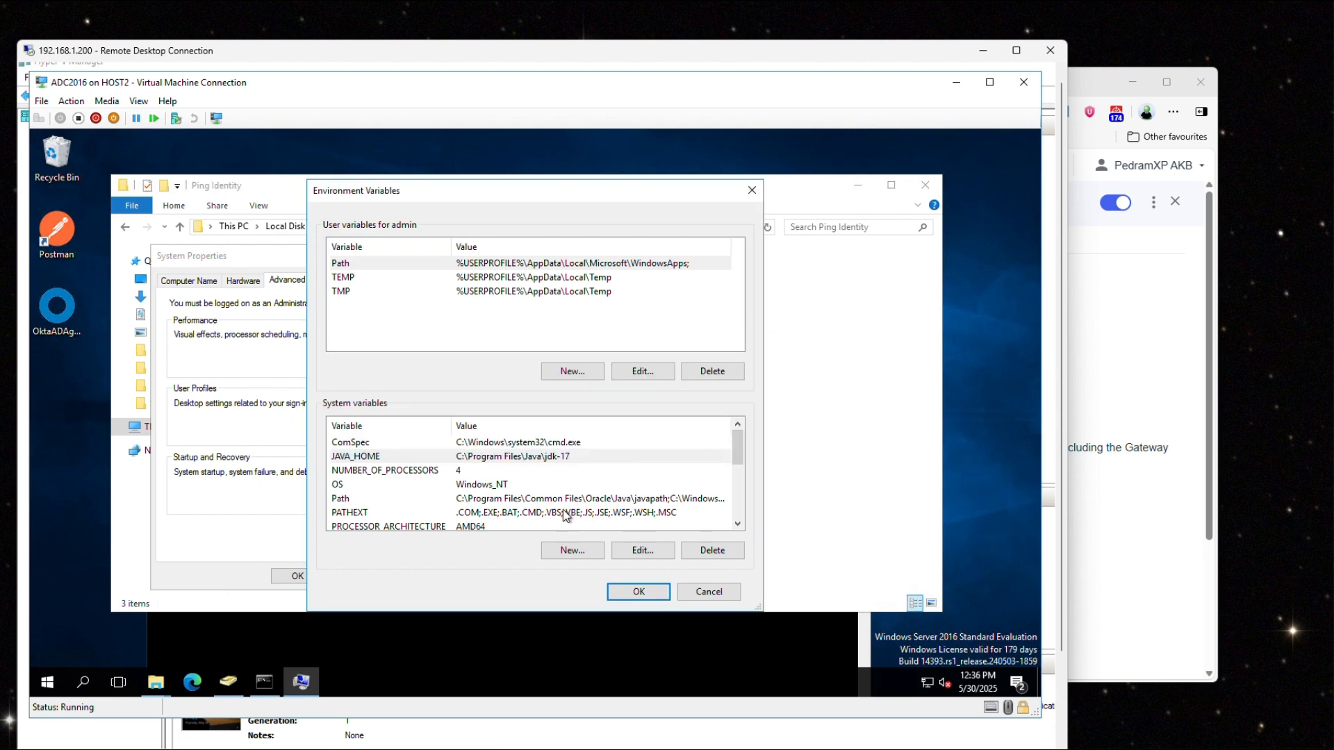
{"action": "double_click", "coordinate": [355, 499]}
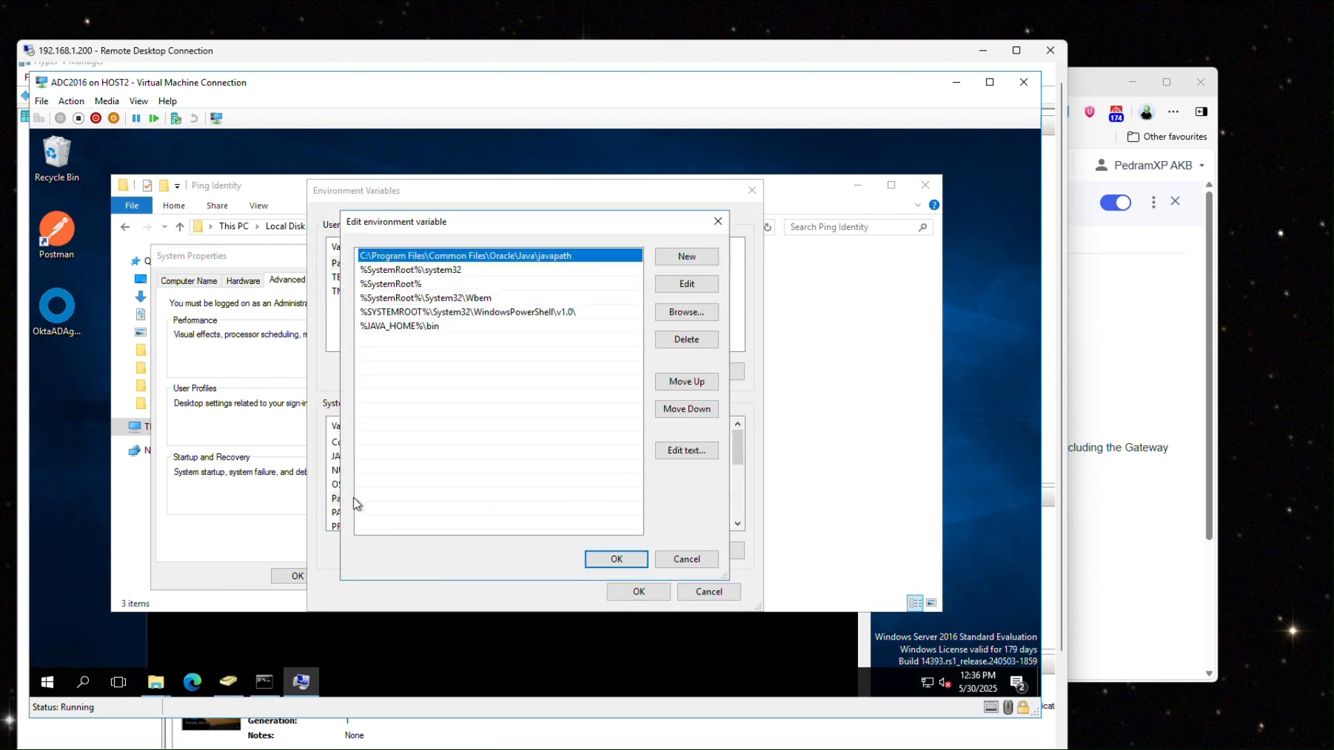
{"action": "left_click", "coordinate": [448, 327]}
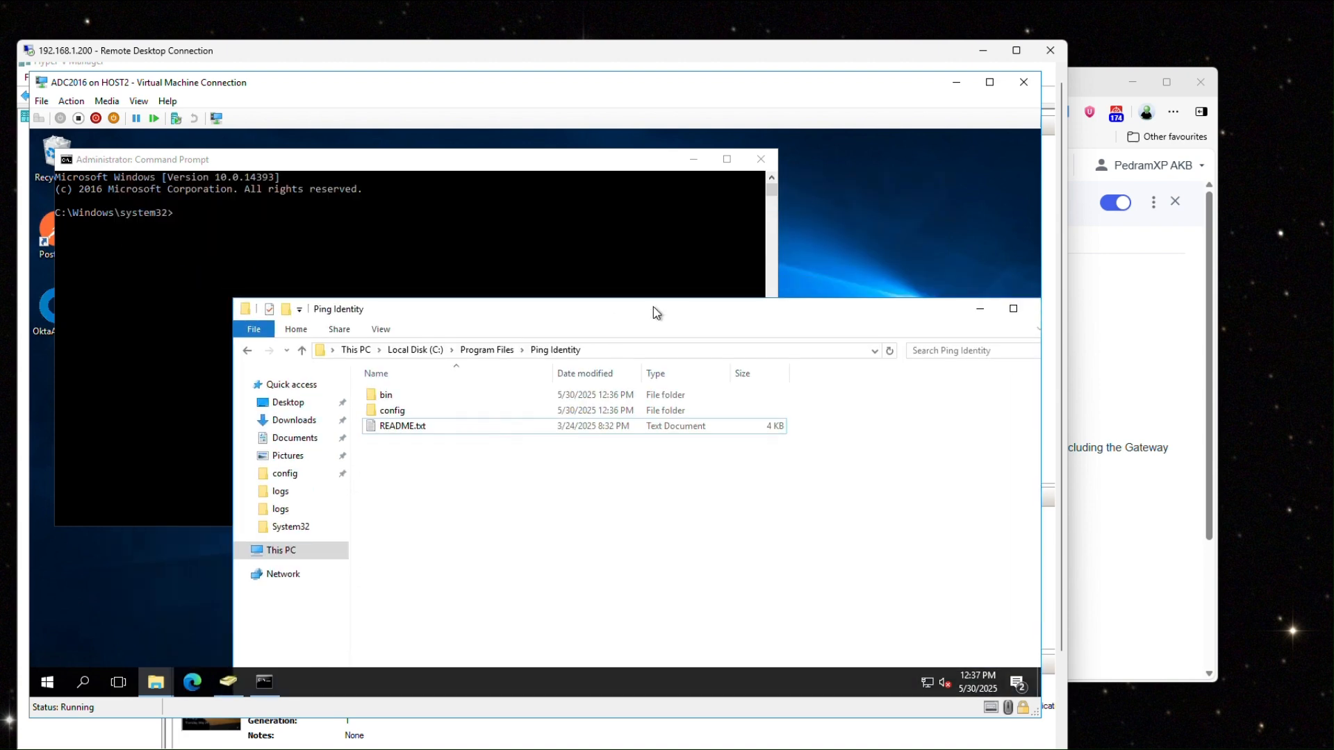
Step: Open the bin folder inside C:\Program Files\Ping Identity and copy its full path
{"action": "left_click_drag", "start_coordinate": [653, 306], "coordinate": [655, 306]}
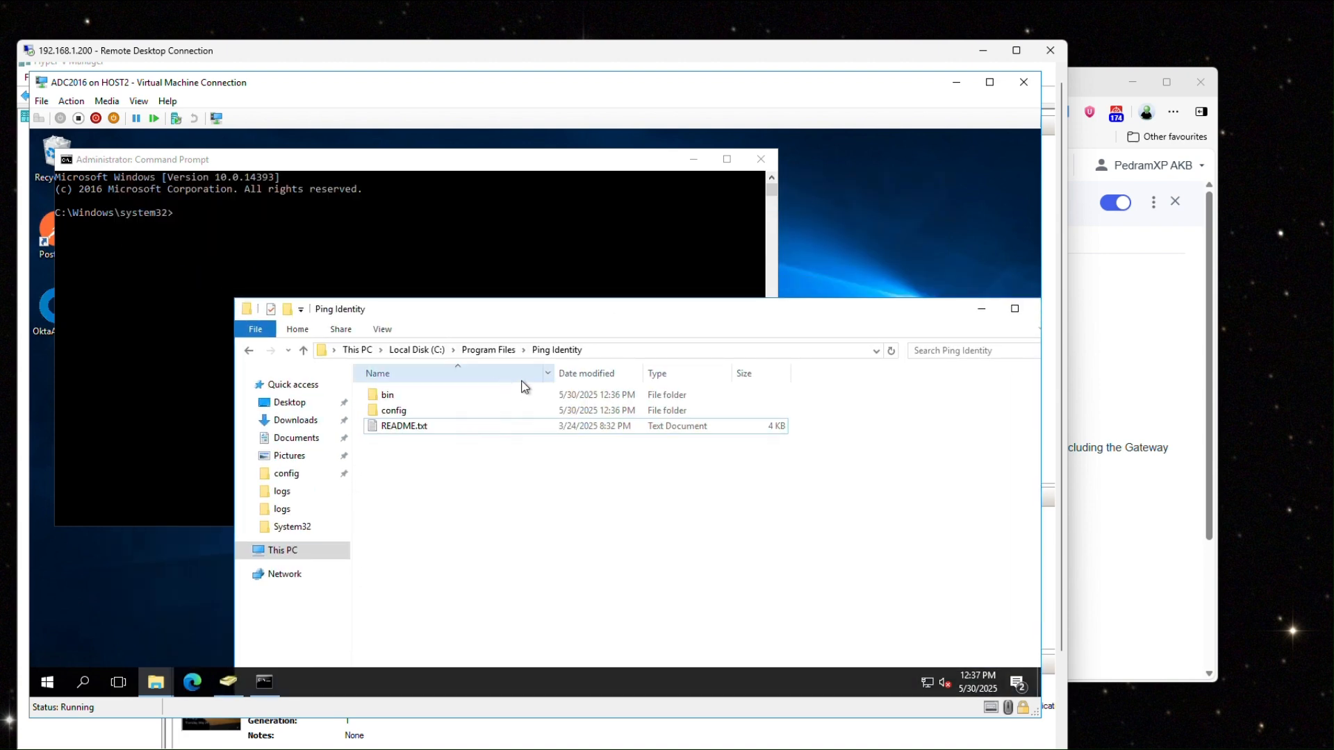
{"action": "double_click", "coordinate": [389, 410]}
{"action": "left_click", "coordinate": [555, 350]}
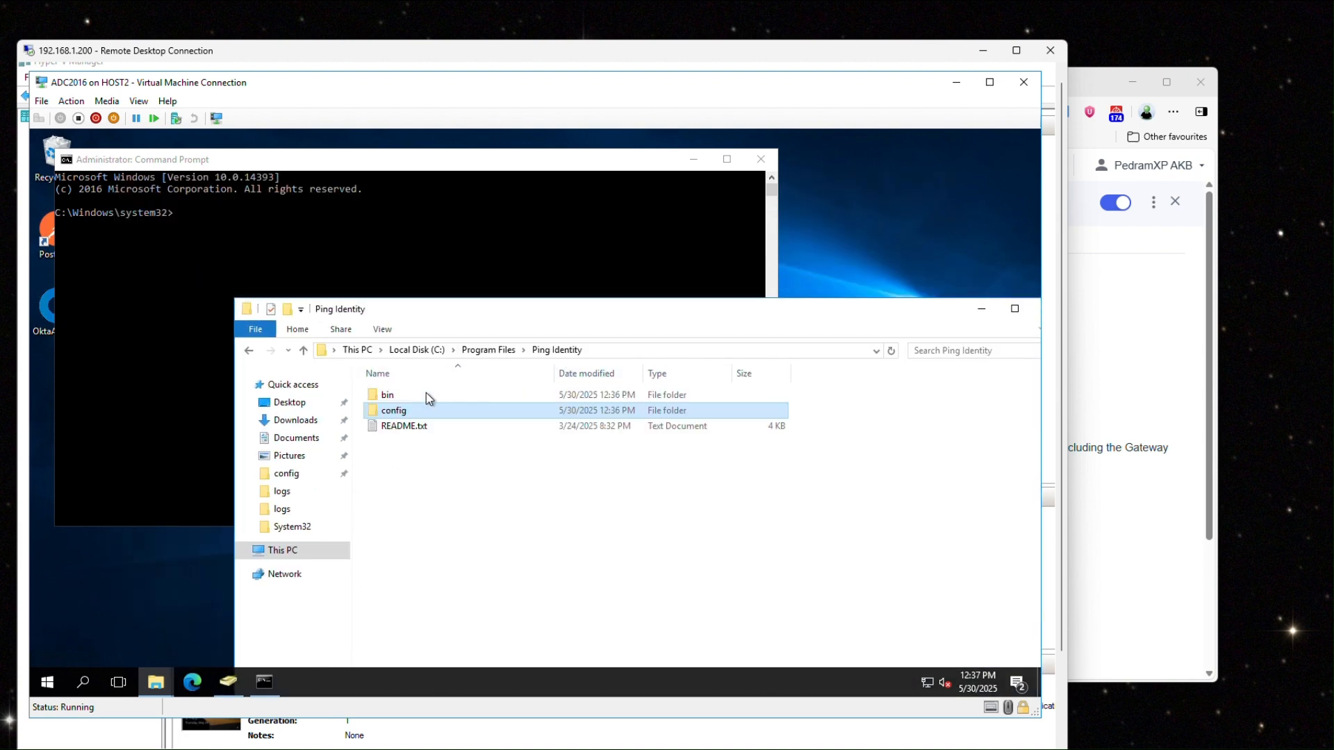
{"action": "double_click", "coordinate": [394, 395]}
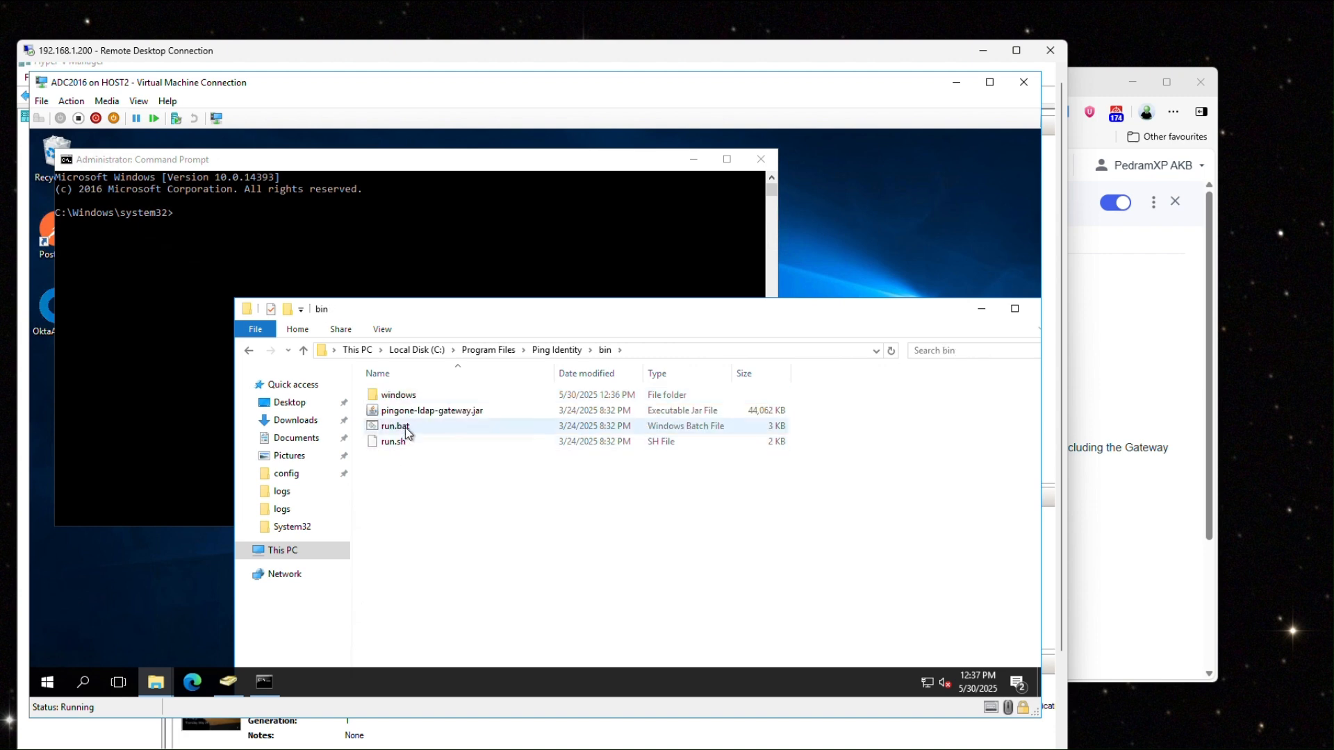
{"action": "left_click", "coordinate": [163, 313]}
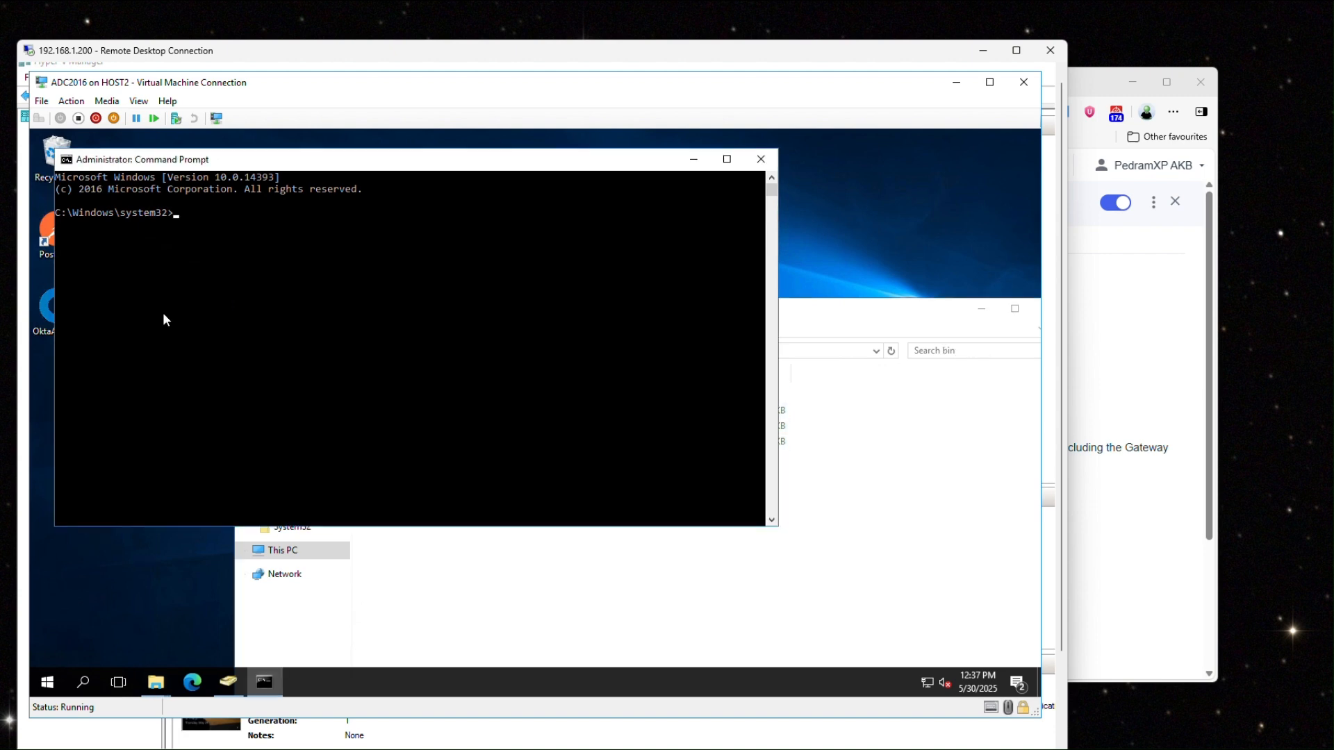
{"action": "left_click", "coordinate": [525, 619]}
{"action": "left_click", "coordinate": [611, 351]}
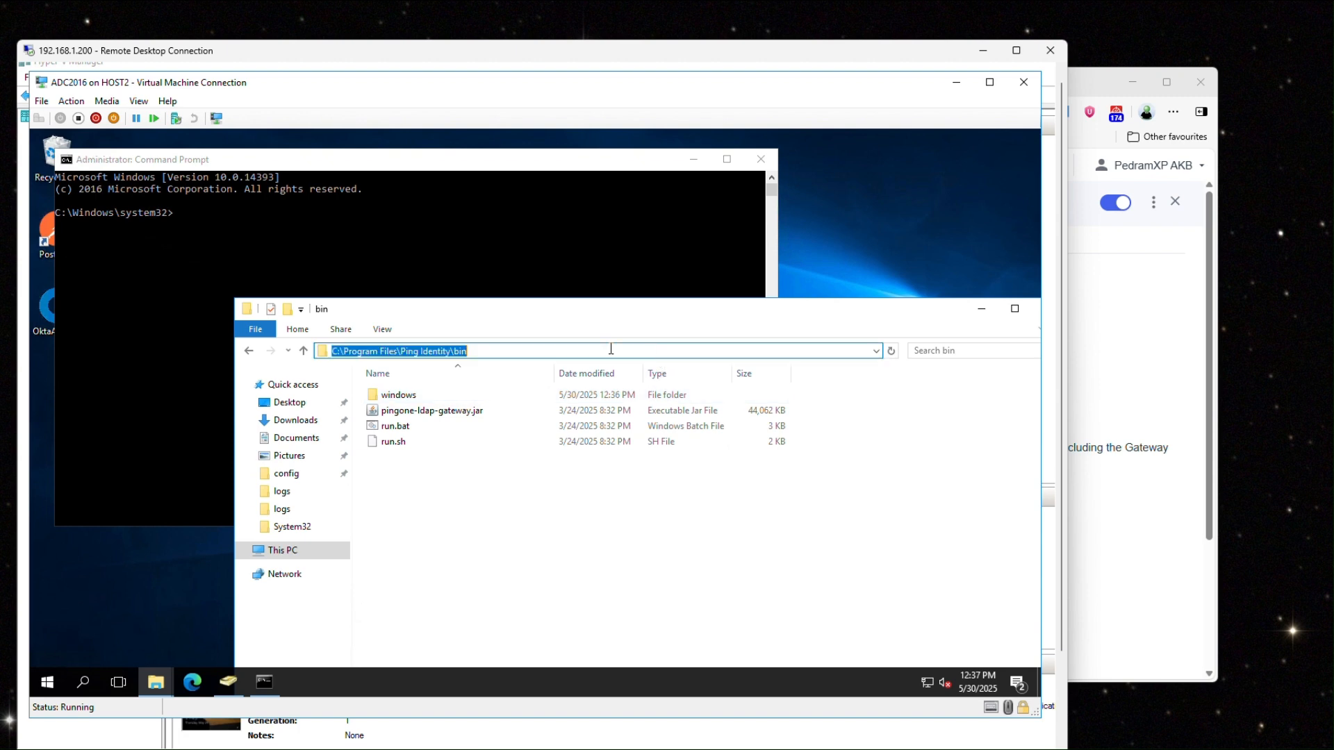
{"action": "right_click", "coordinate": [440, 347]}
{"action": "left_click", "coordinate": [462, 392]}
Step: In the administrator Command Prompt, change to C:\Program Files\Ping Identity\bin and start the gateway with run.bat
{"action": "left_click", "coordinate": [231, 292]}
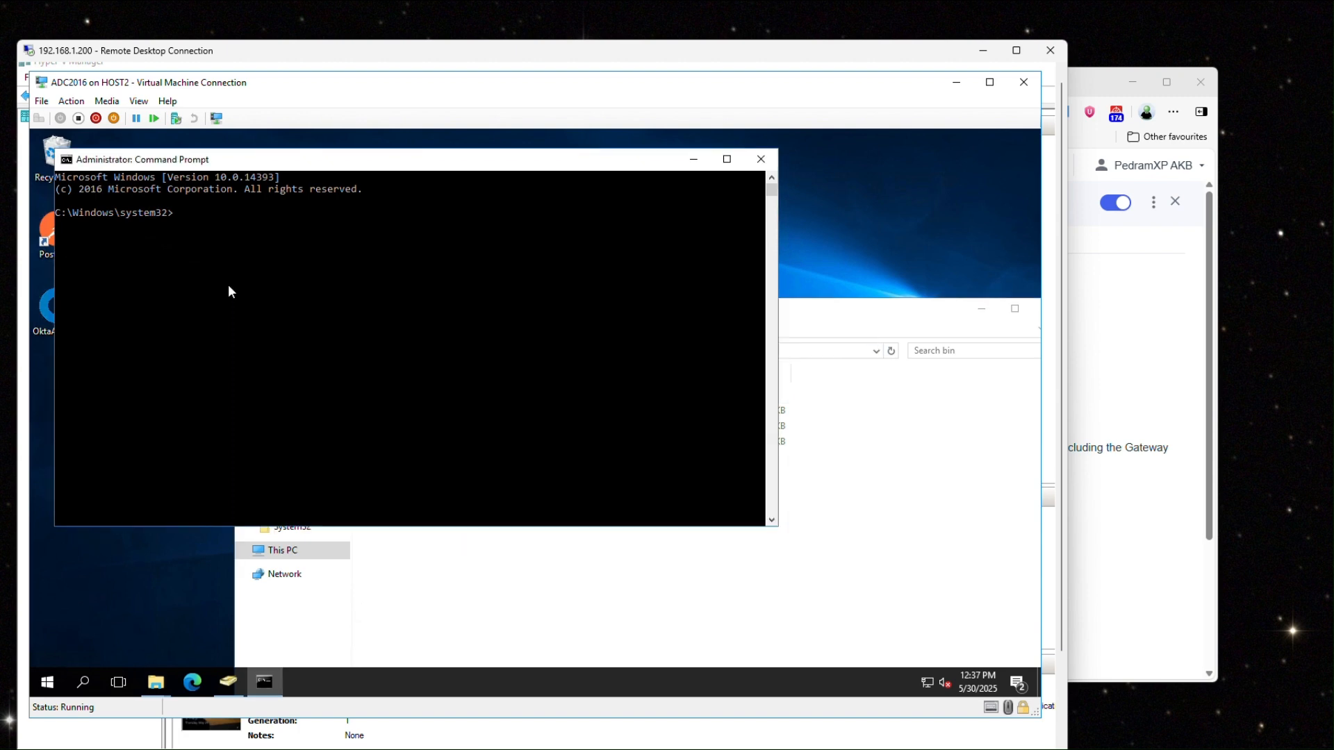
{"action": "type", "text": "cd"}
{"action": "key", "text": "ctrl+v"}
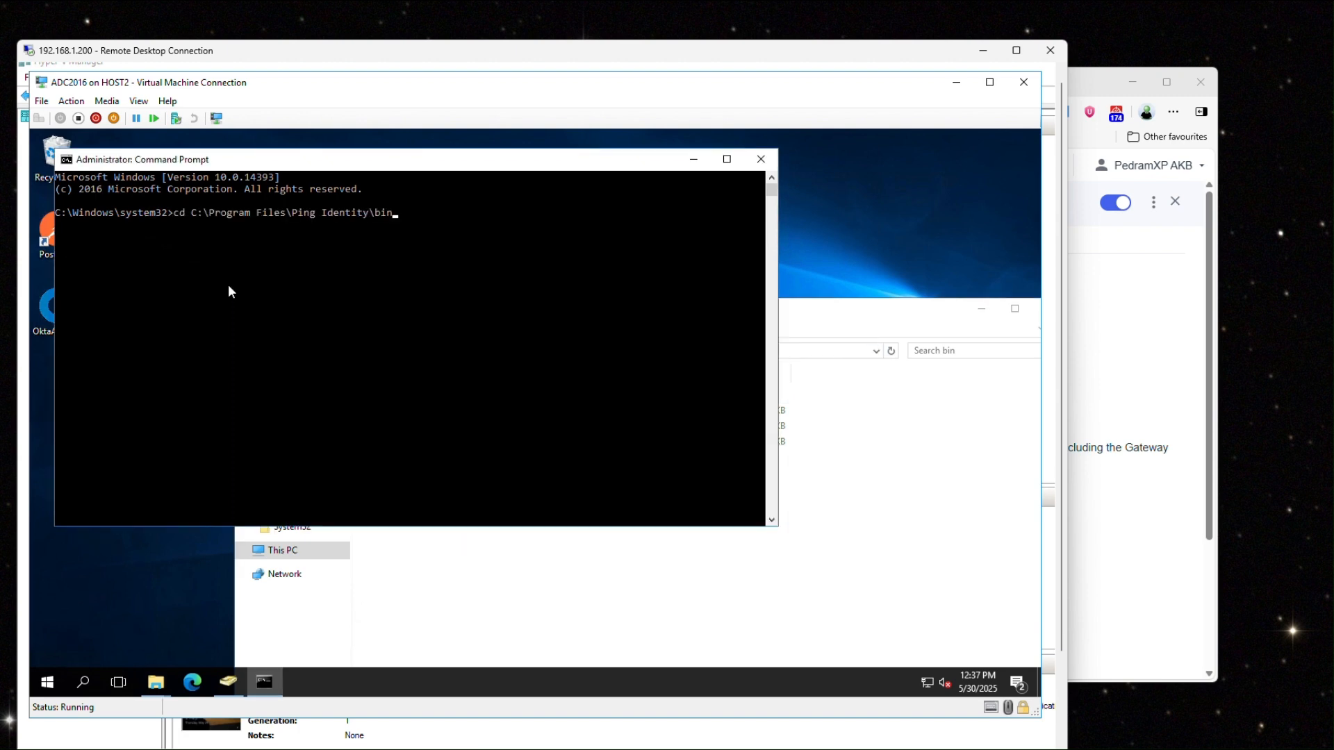
{"action": "key", "text": "Return"}
{"action": "type", "text": "run.bat"}
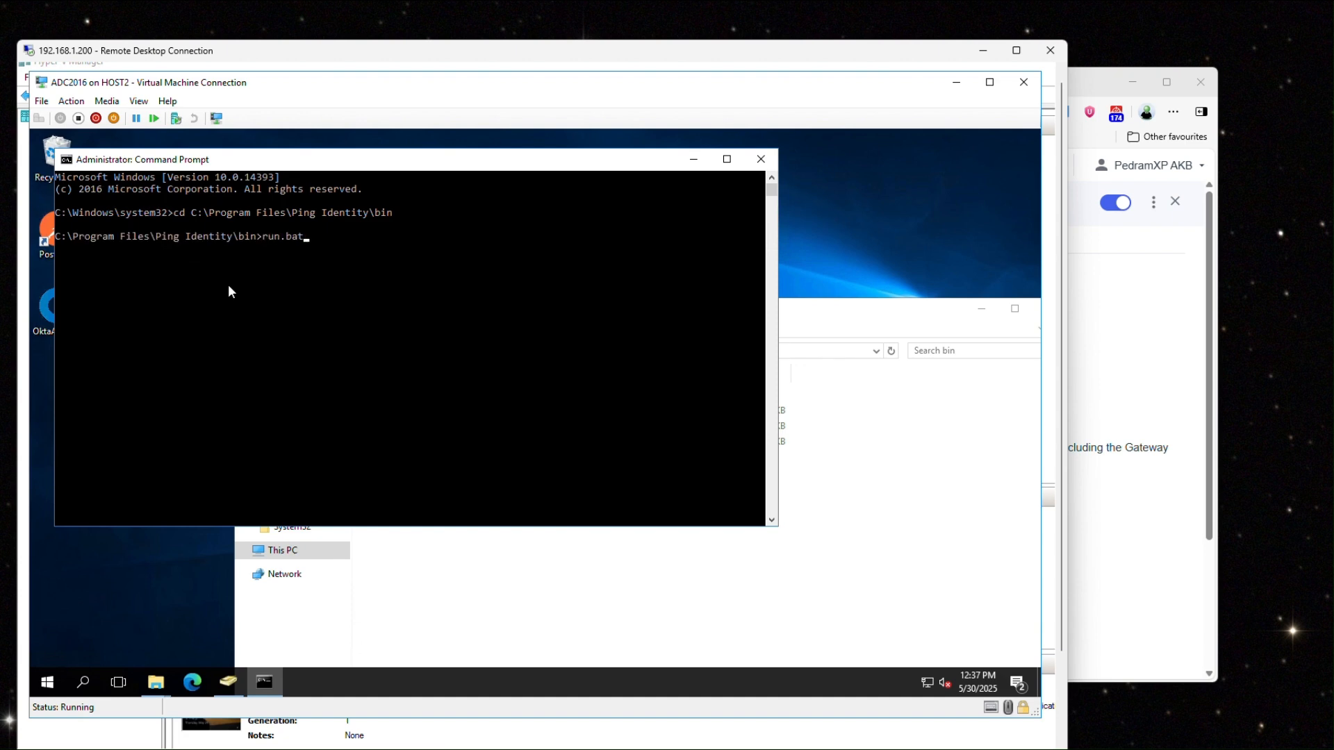
{"action": "key", "text": "Return"}
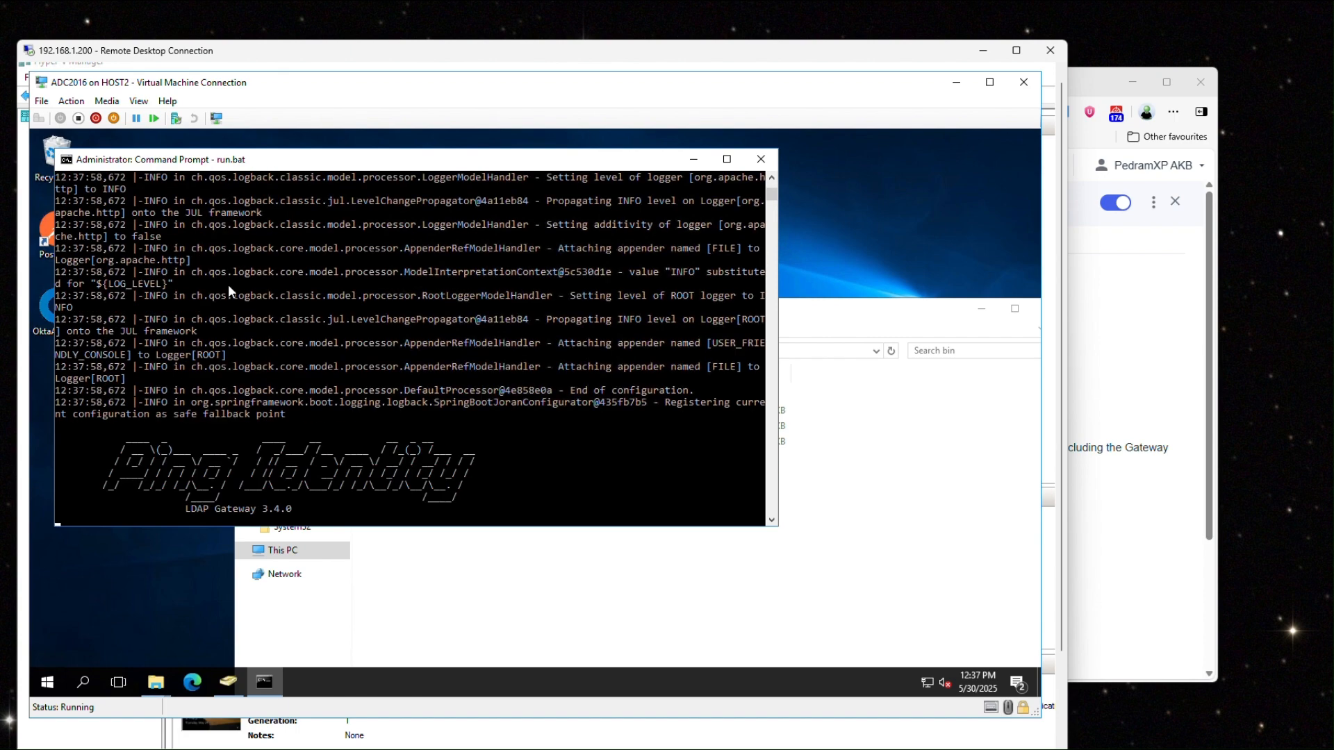
Step: Read the gateway's startup output and check the ADC2016 instance and connection settings of Active Directory To Pingone in PingOne
{"action": "scroll", "coordinate": [323, 377], "scroll_direction": "up", "scroll_amount": 2}
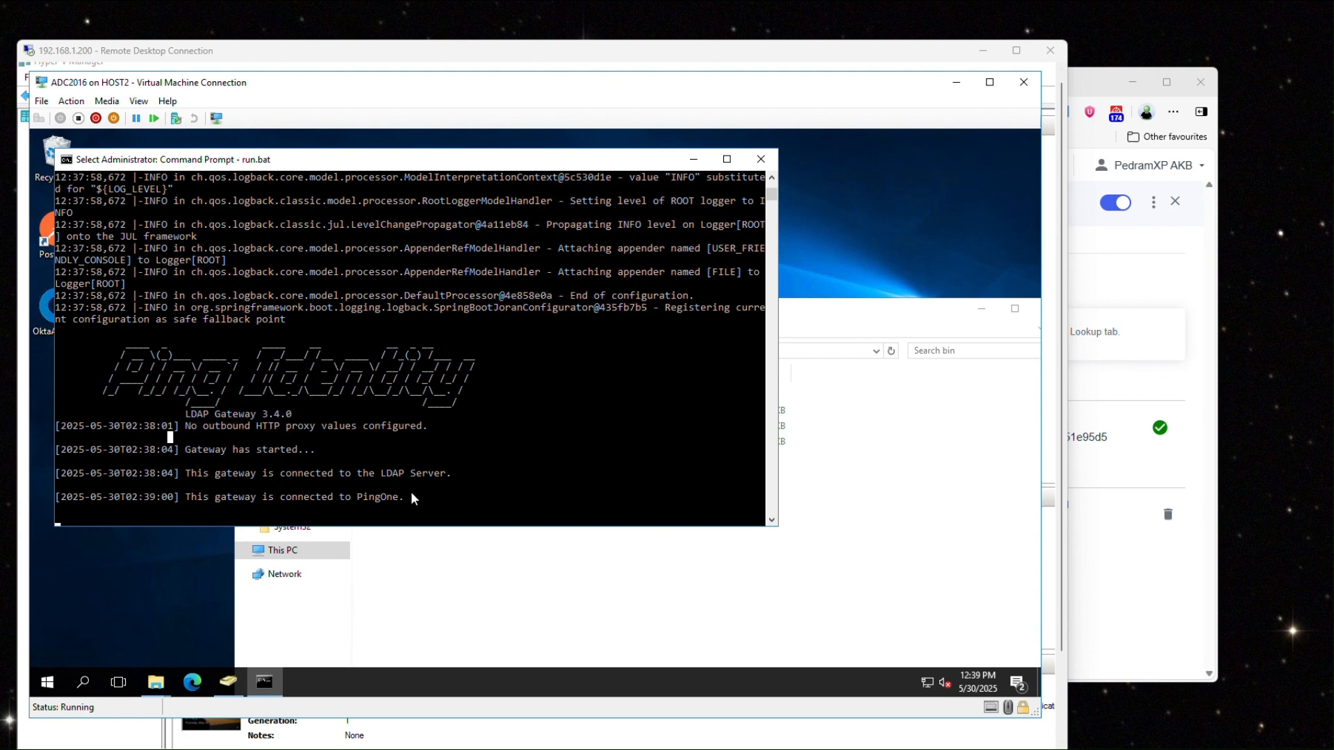
{"action": "left_click", "coordinate": [1153, 613]}
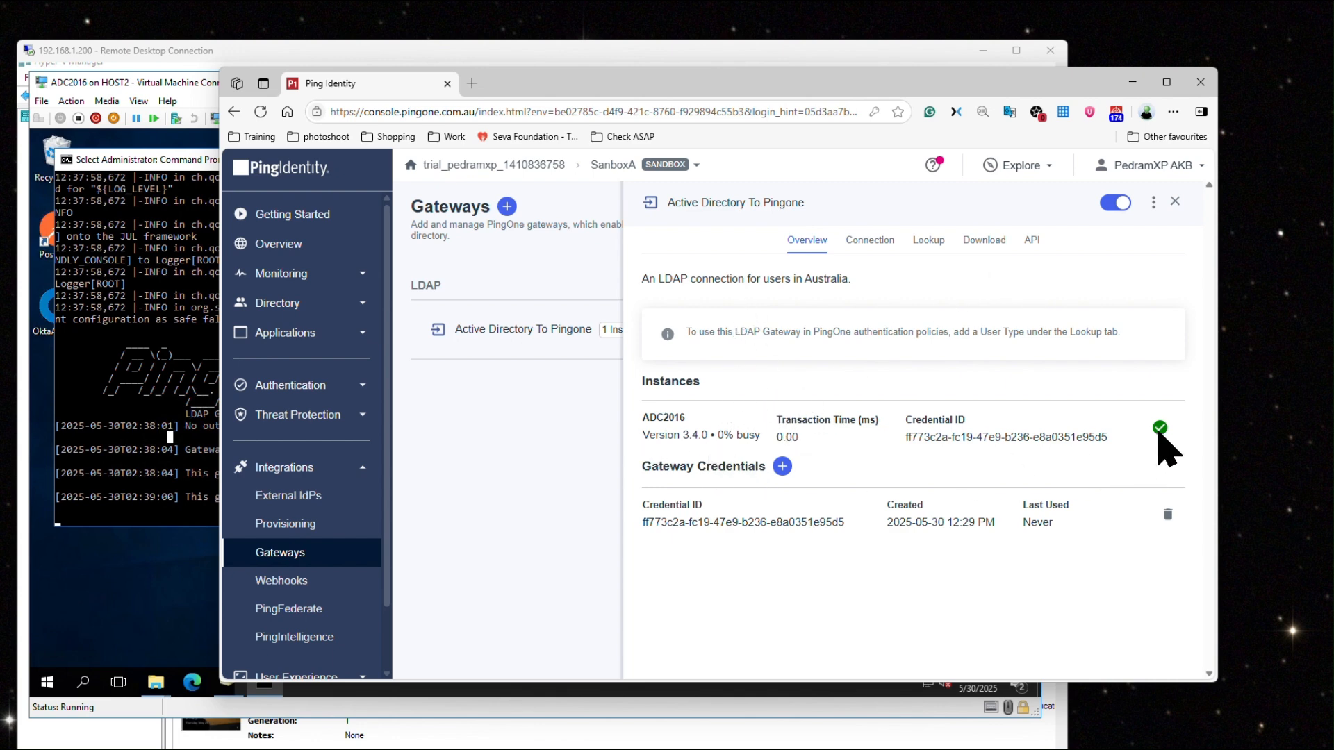
{"action": "double_click", "coordinate": [647, 418]}
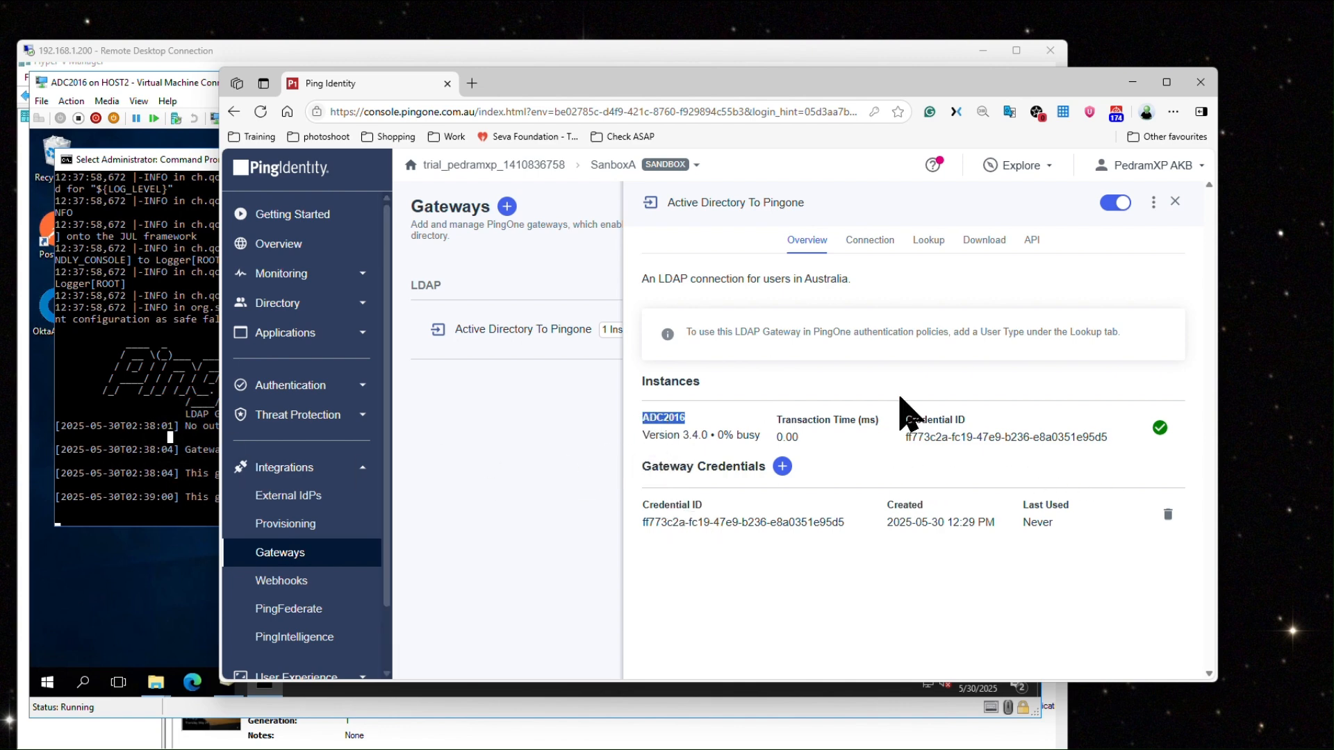
{"action": "left_click", "coordinate": [878, 241]}
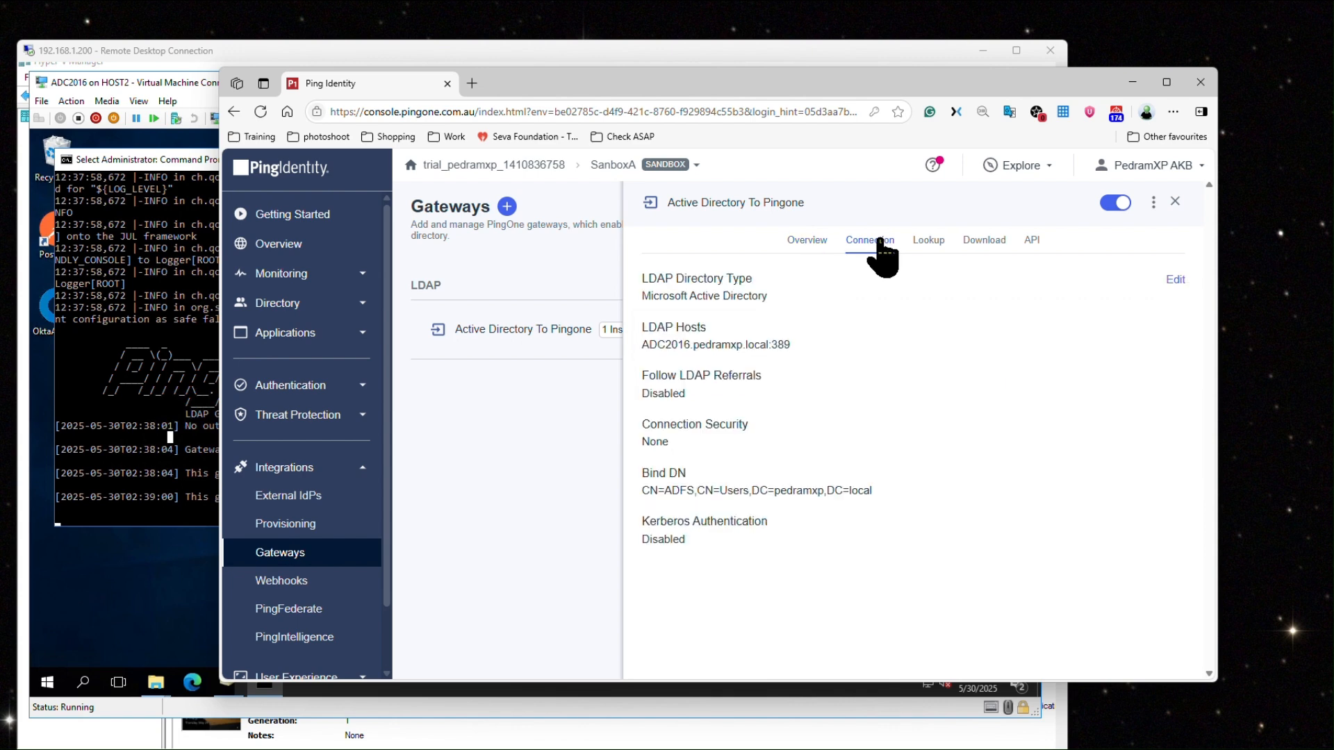
{"action": "left_click", "coordinate": [803, 243]}
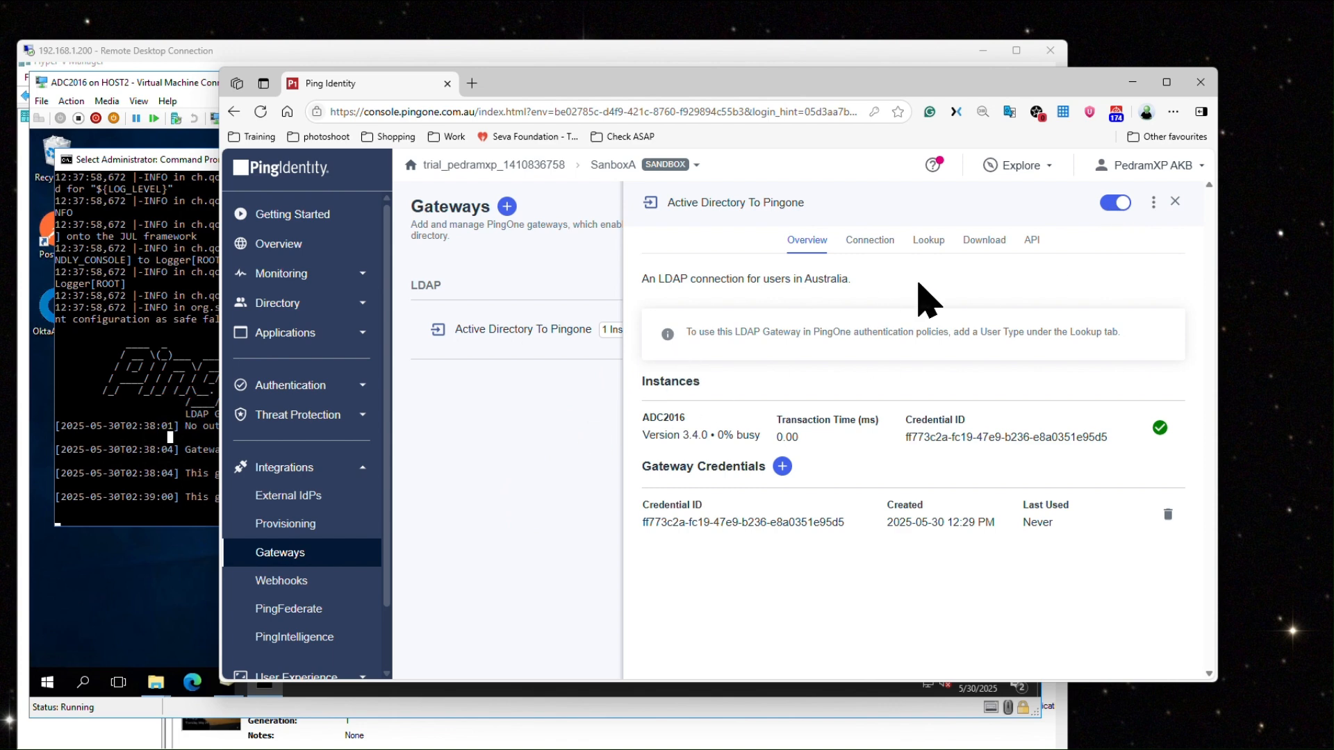
Step: Close the gateway's details and read the alert listed for Active Directory To Pingone
{"action": "left_click", "coordinate": [1174, 202]}
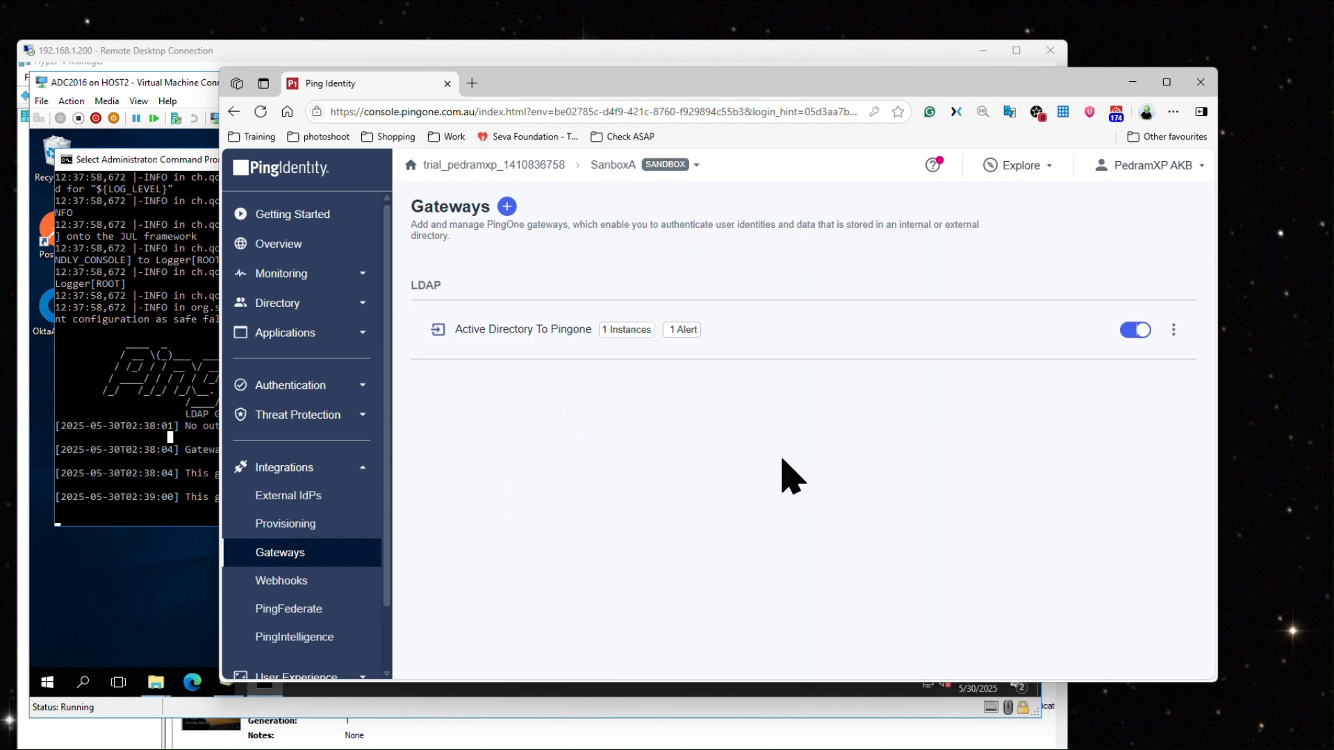
{"action": "left_click", "coordinate": [691, 330]}
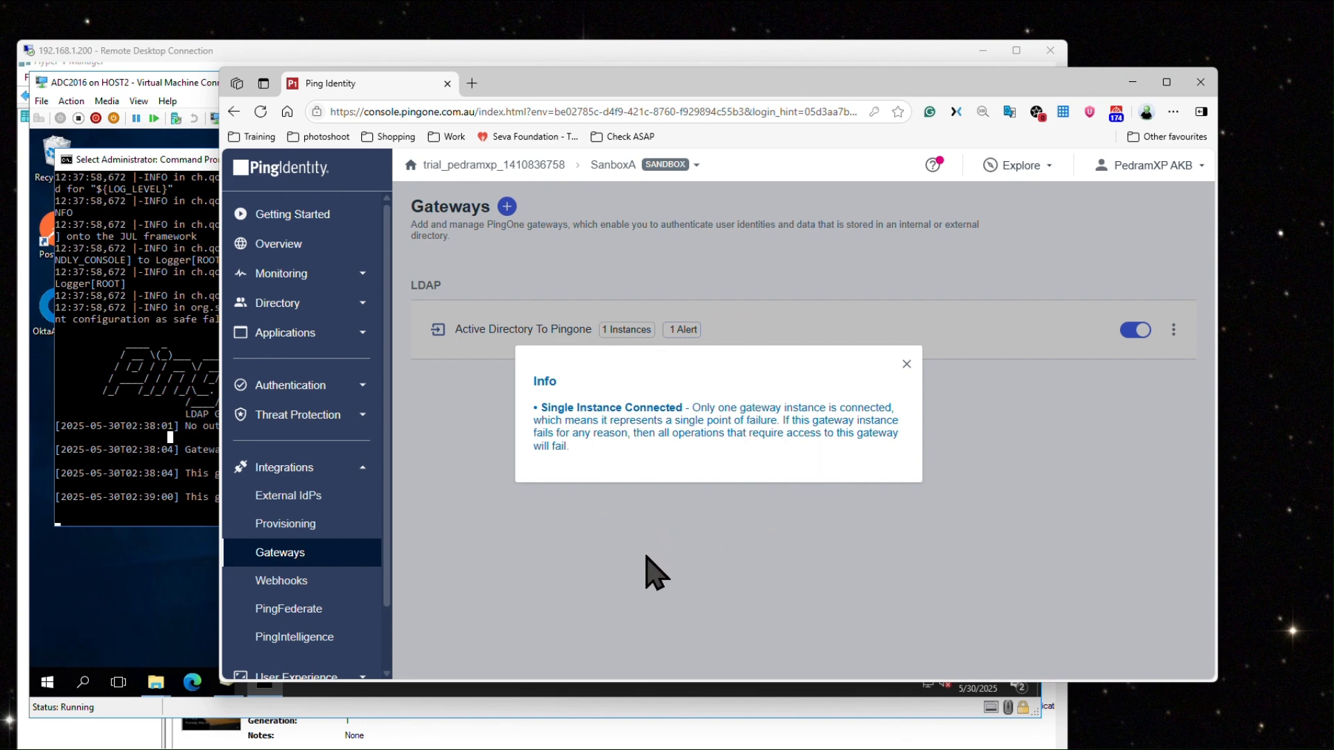
{"action": "left_click", "coordinate": [533, 547]}
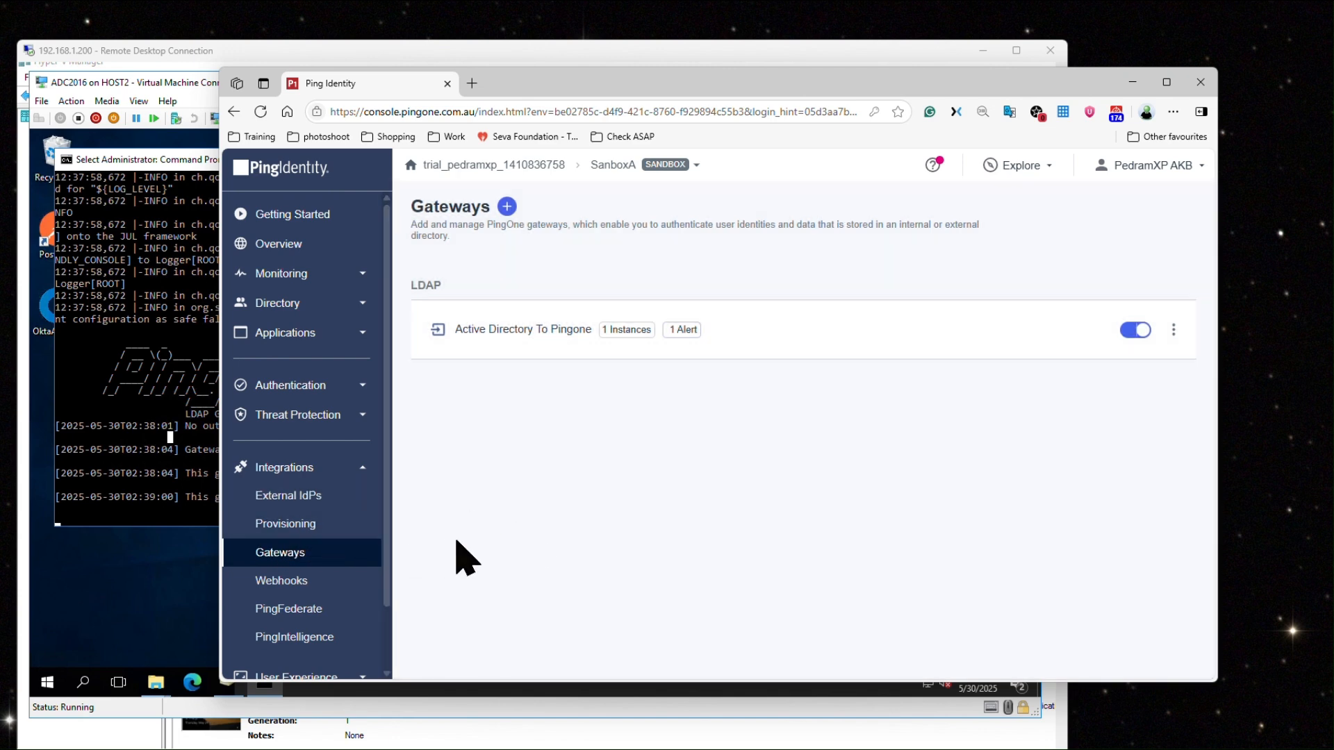
Step: Look over the provisioning connections and the directory's user list, and return to the Integrations options
{"action": "left_click", "coordinate": [288, 529]}
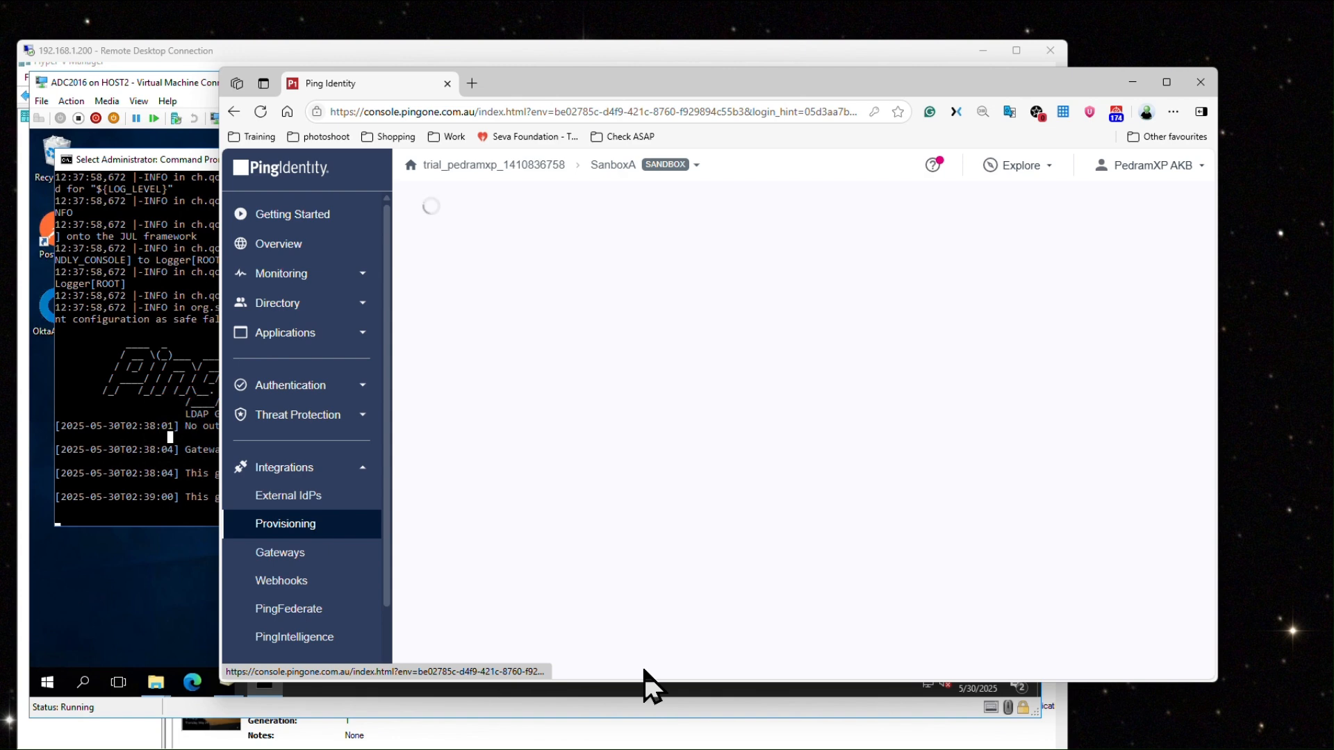
{"action": "left_click", "coordinate": [311, 304]}
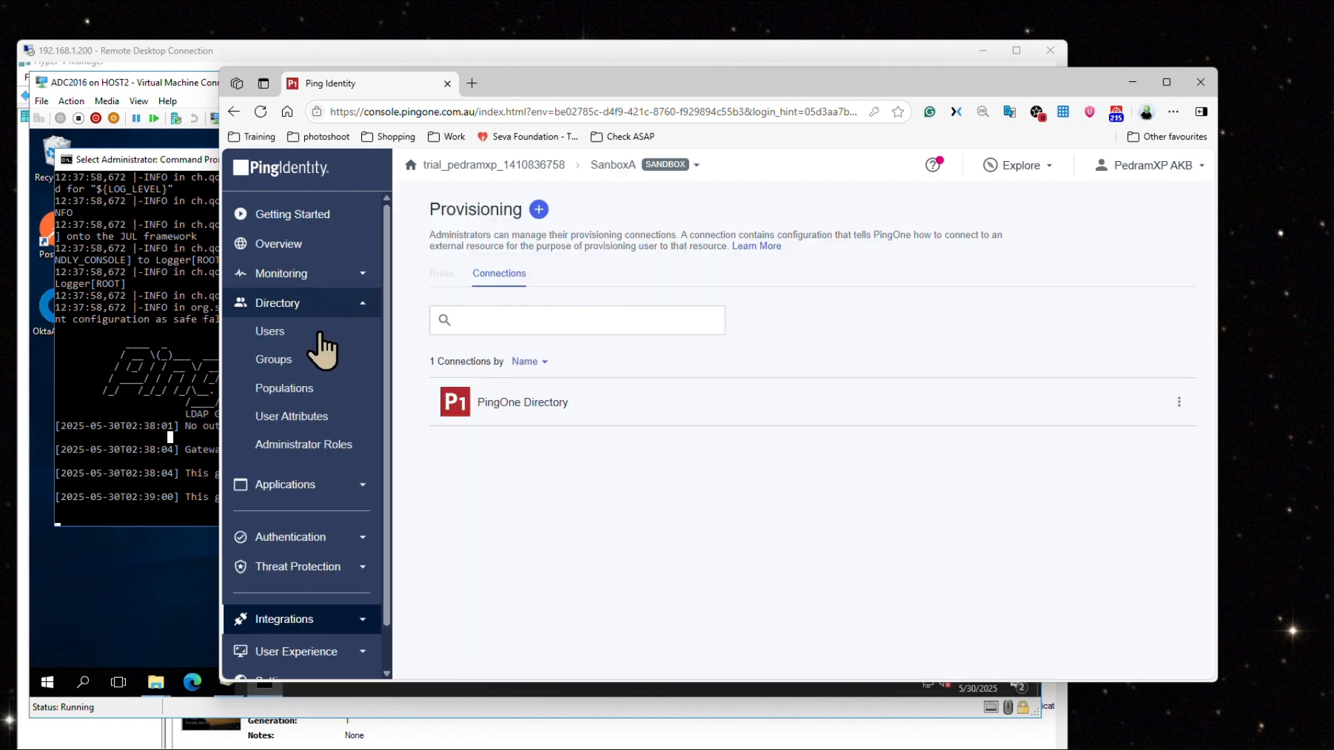
{"action": "left_click", "coordinate": [277, 331]}
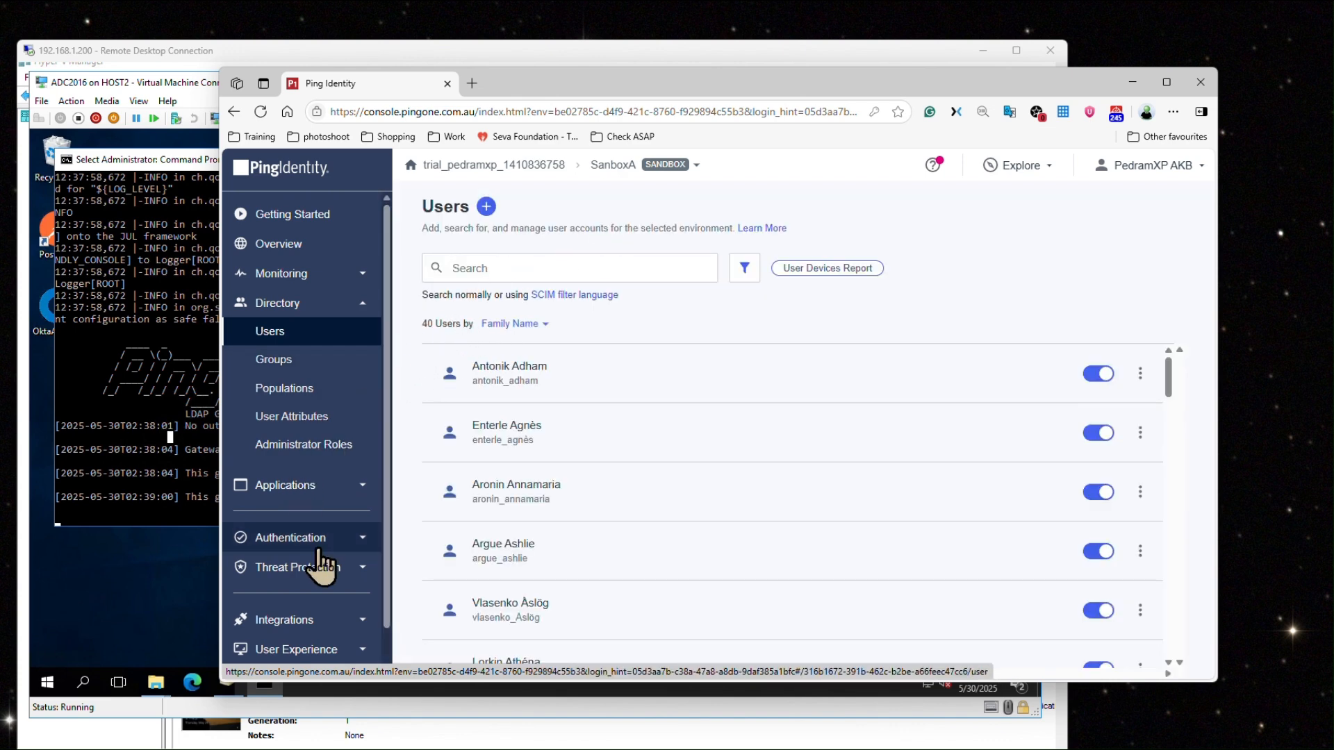
{"action": "scroll", "coordinate": [316, 556], "scroll_direction": "down", "scroll_amount": 1}
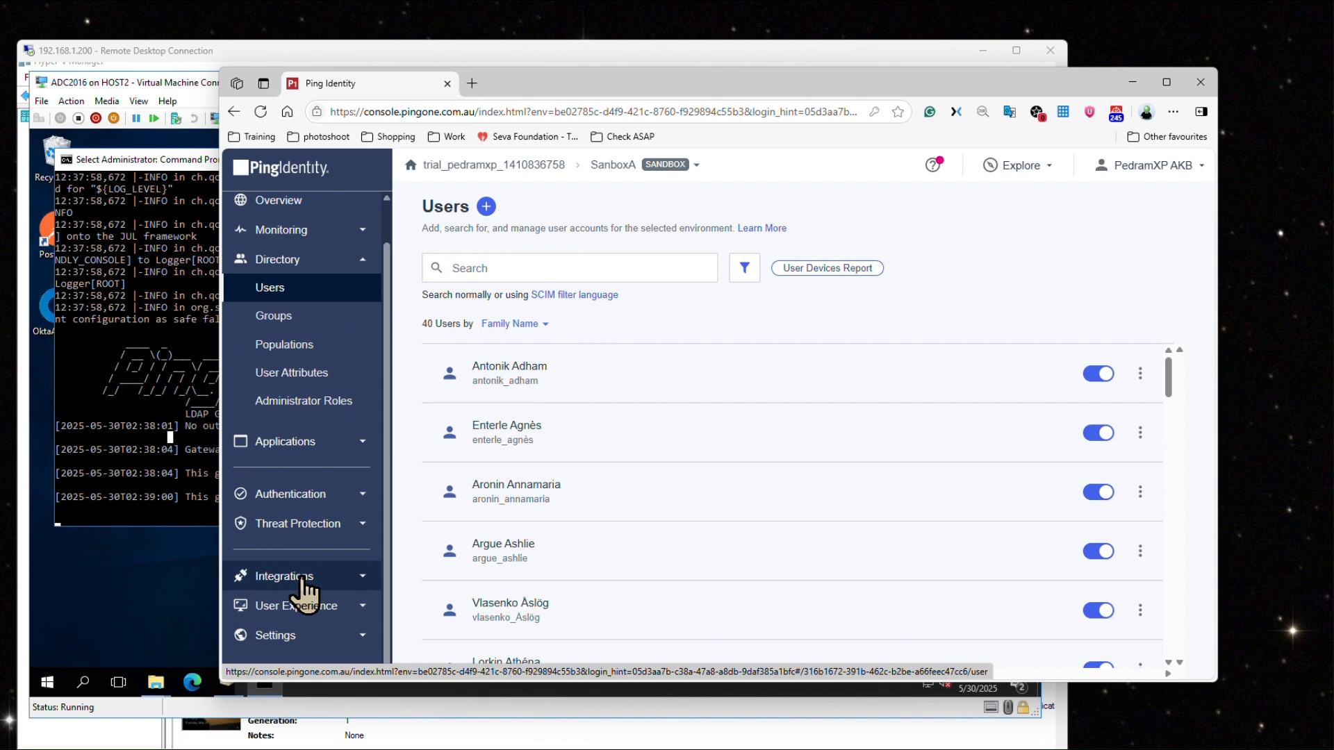
{"action": "left_click", "coordinate": [303, 578]}
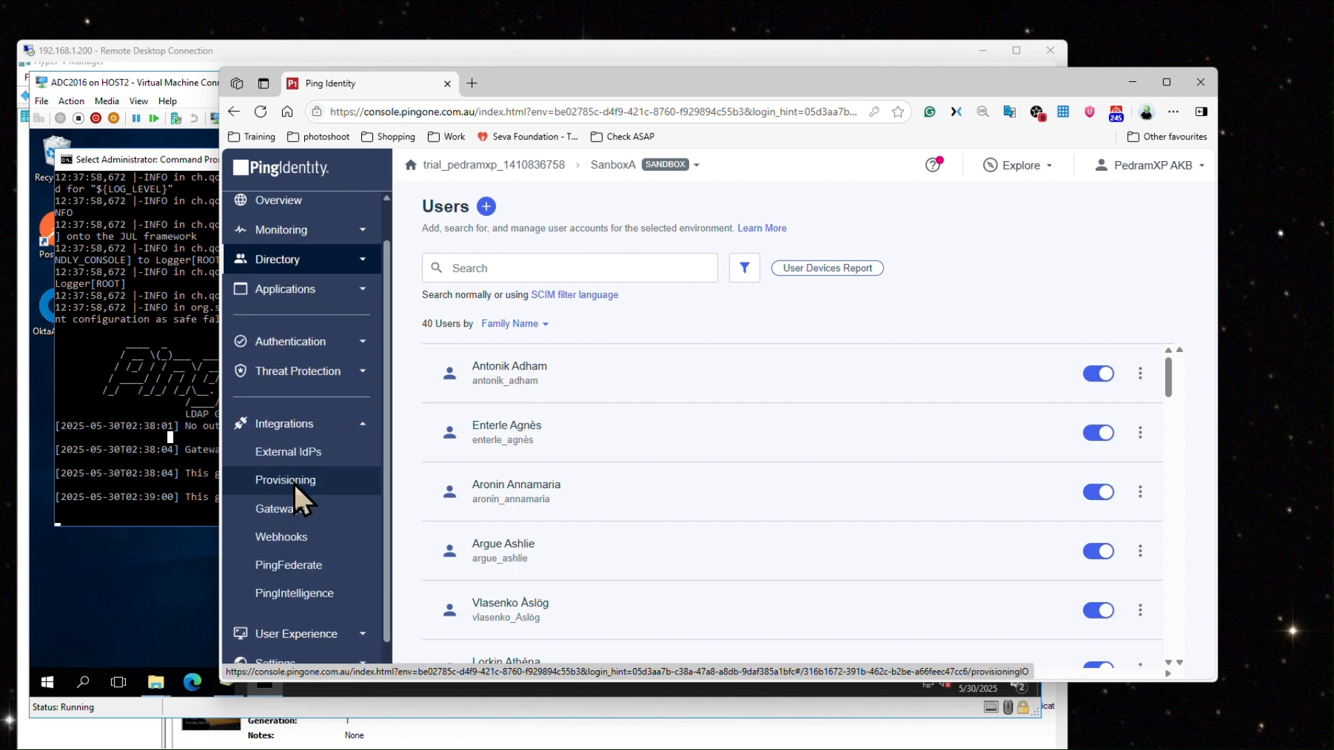
Step: Open the provisioning connections and look over the diagram of On-prem AD and PingOne in Paint
{"action": "left_click", "coordinate": [293, 482]}
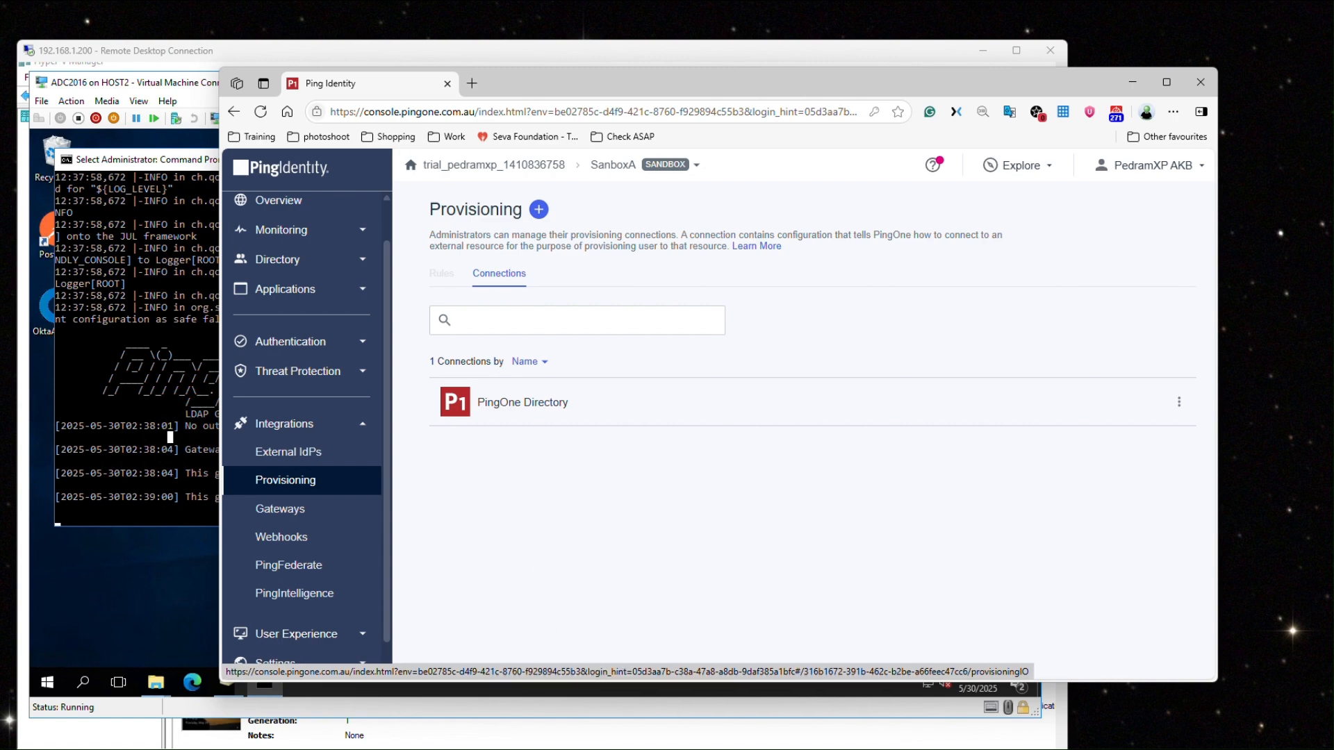
{"action": "mouse_move", "coordinate": [883, 749]}
{"action": "left_click", "coordinate": [883, 722]}
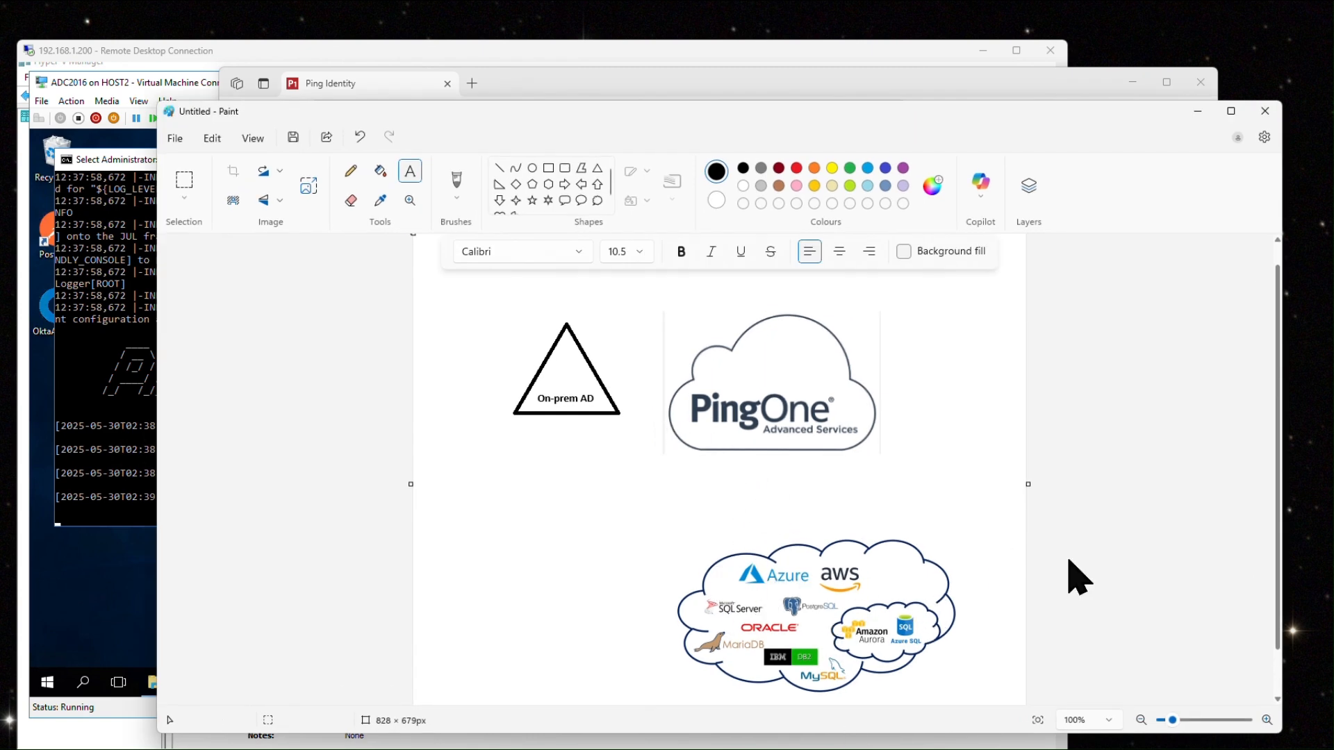
{"action": "left_click", "coordinate": [1197, 111]}
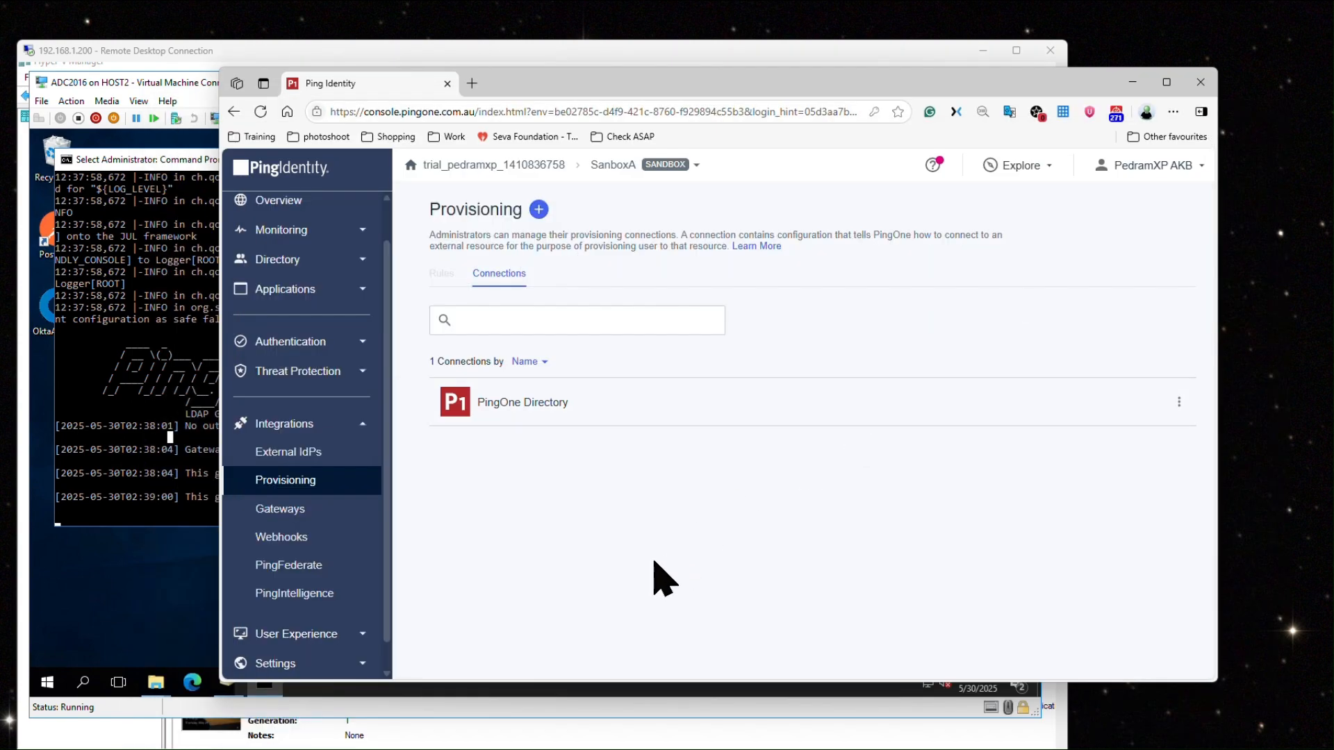
Step: Start a new provisioning connection of type Gateway using the existing Active Directory To Pingone gateway
{"action": "left_click", "coordinate": [538, 209]}
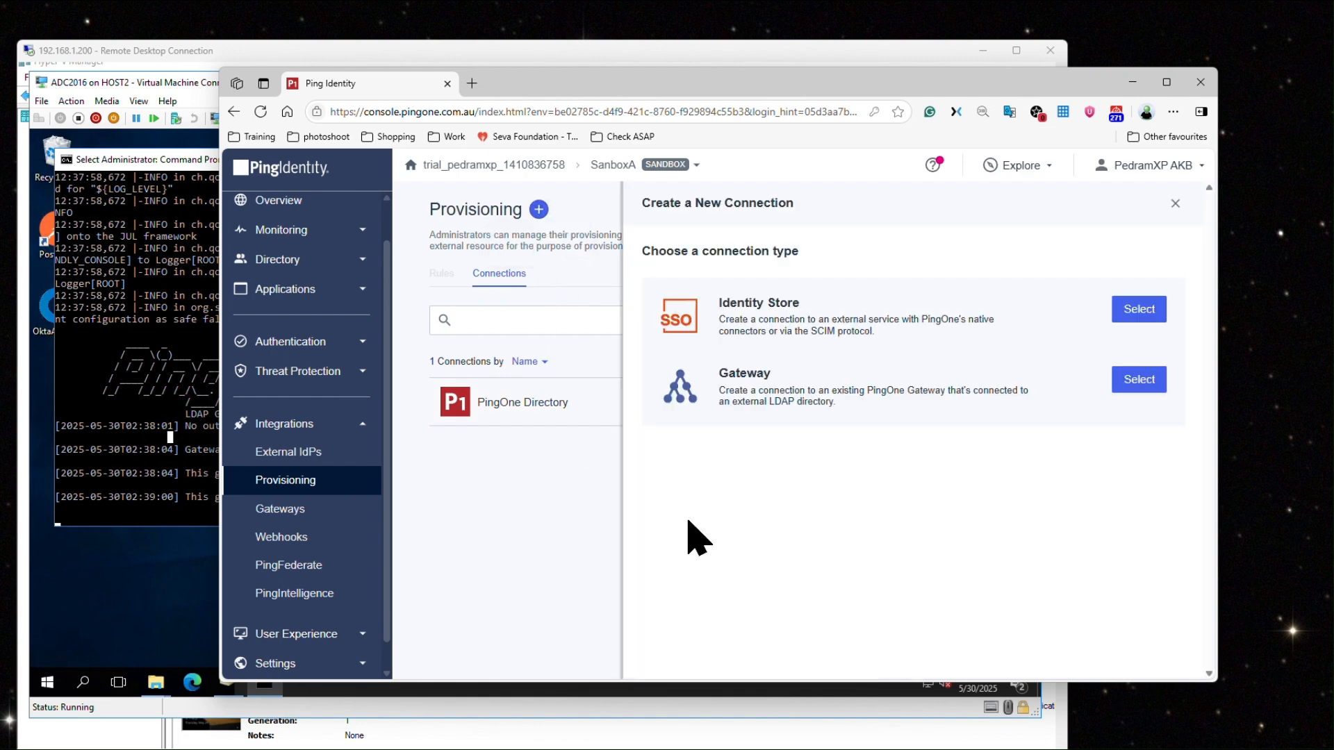
{"action": "left_click", "coordinate": [1155, 382]}
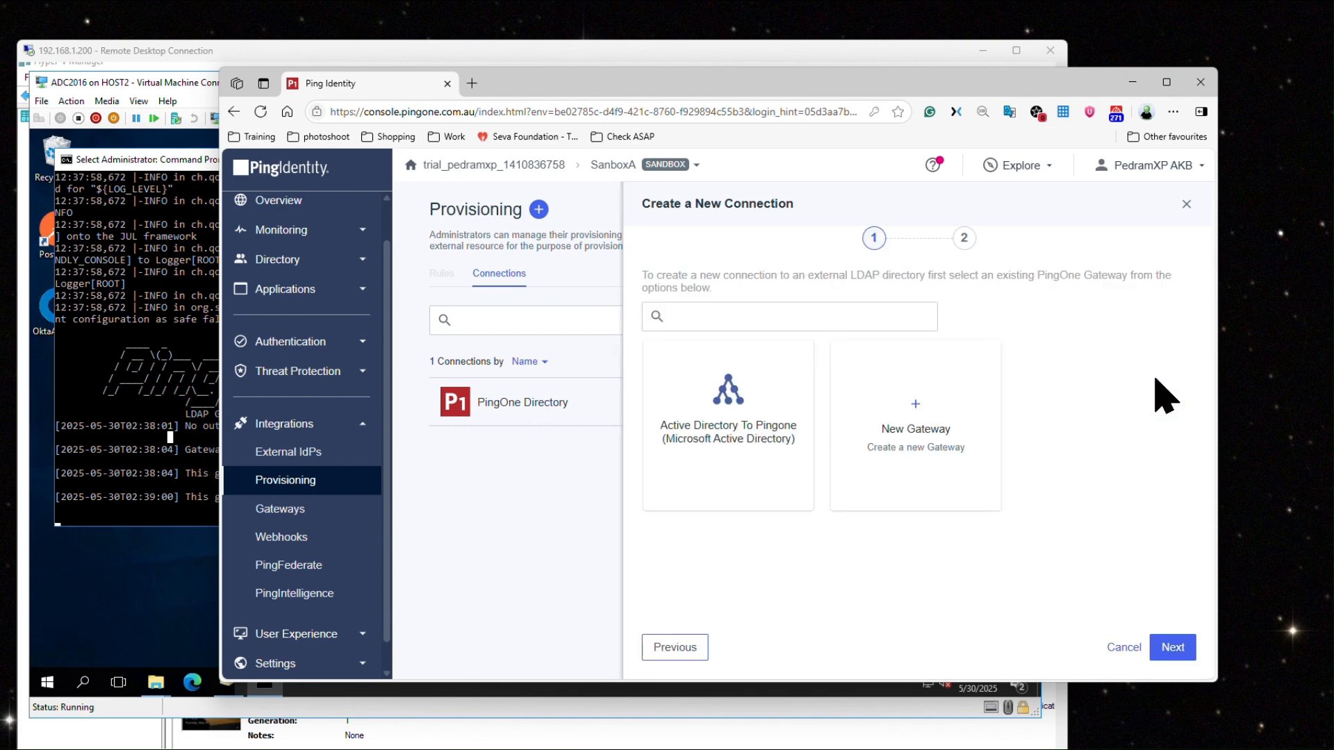
{"action": "mouse_move", "coordinate": [750, 382]}
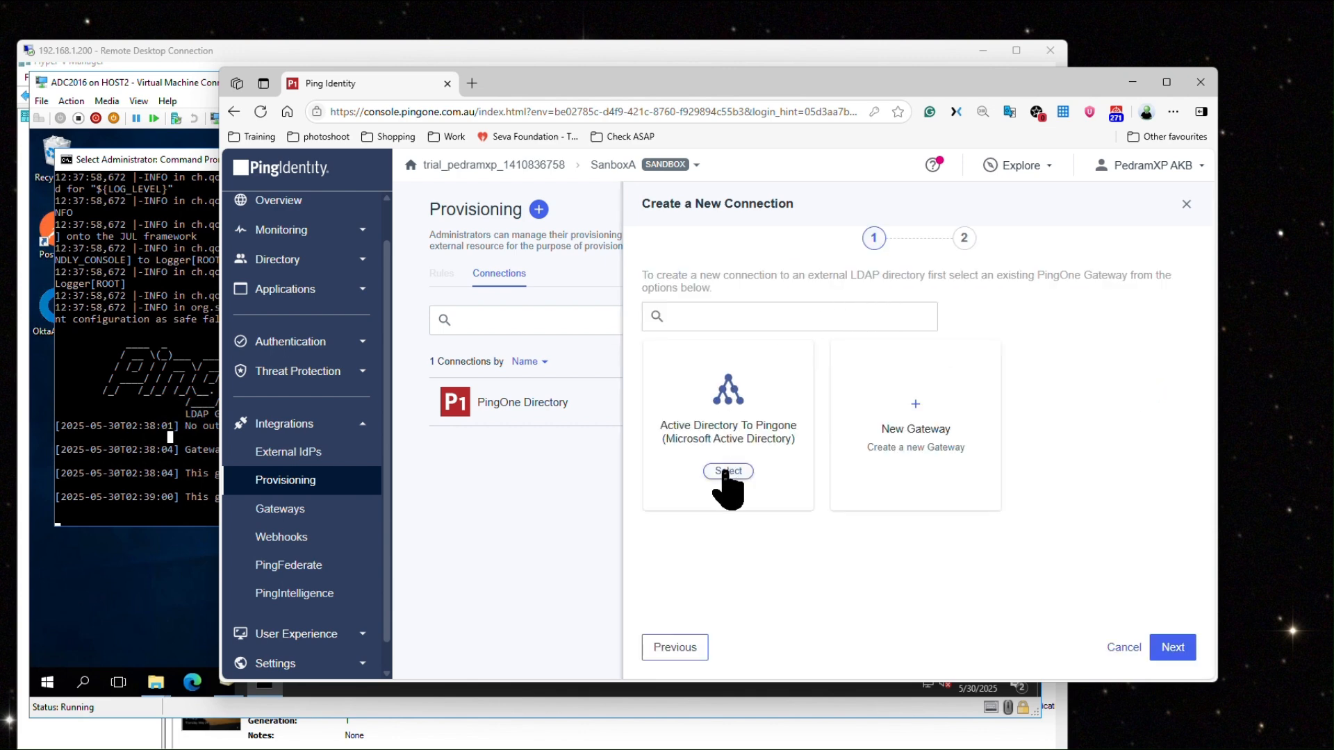
{"action": "left_click", "coordinate": [729, 471]}
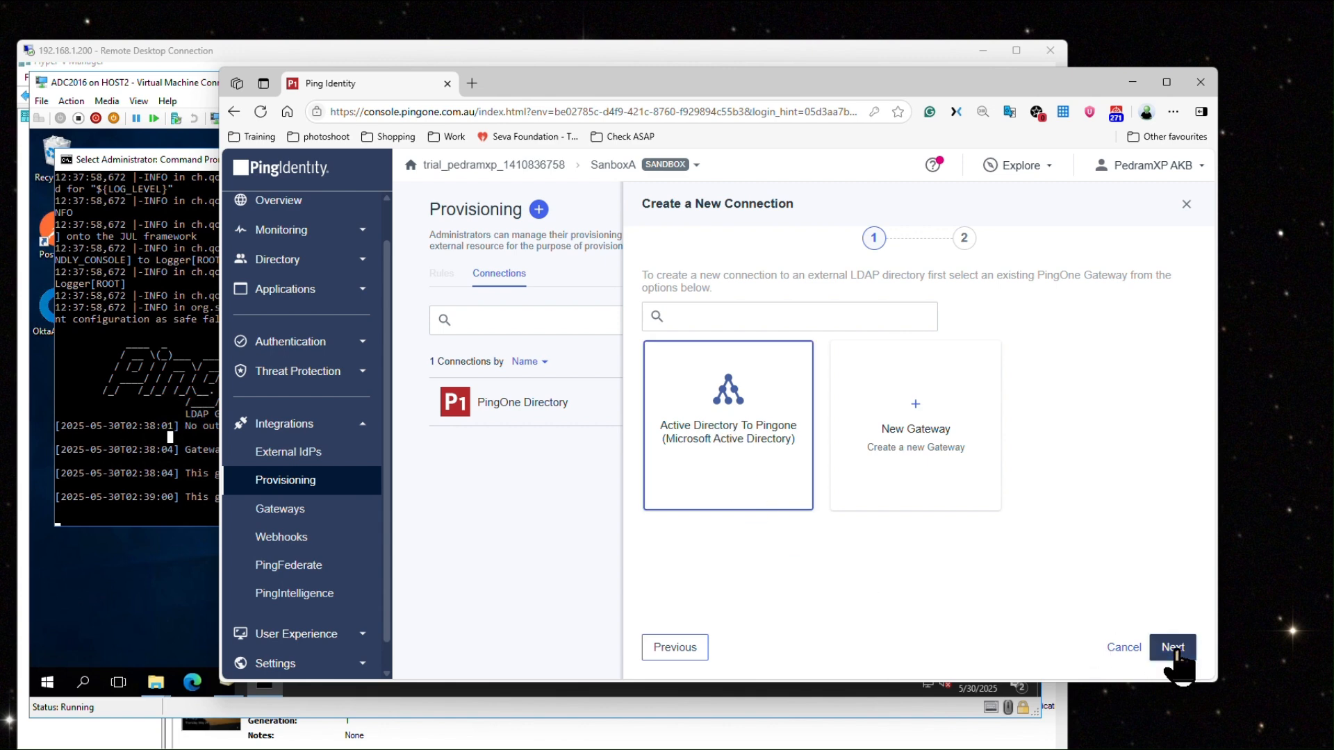
{"action": "left_click", "coordinate": [1174, 649]}
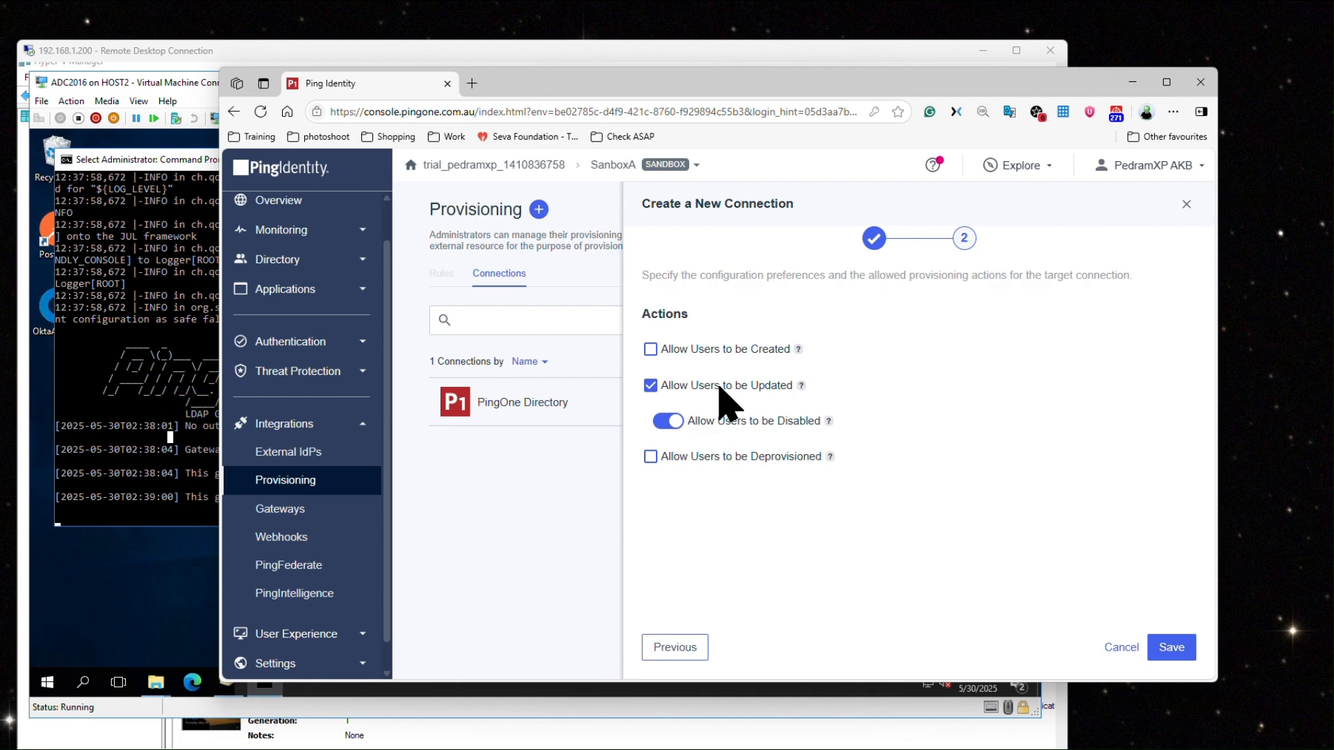
Step: Allow users to be created and deprovisioned in the new connection's actions, and save the connection
{"action": "left_click", "coordinate": [650, 350]}
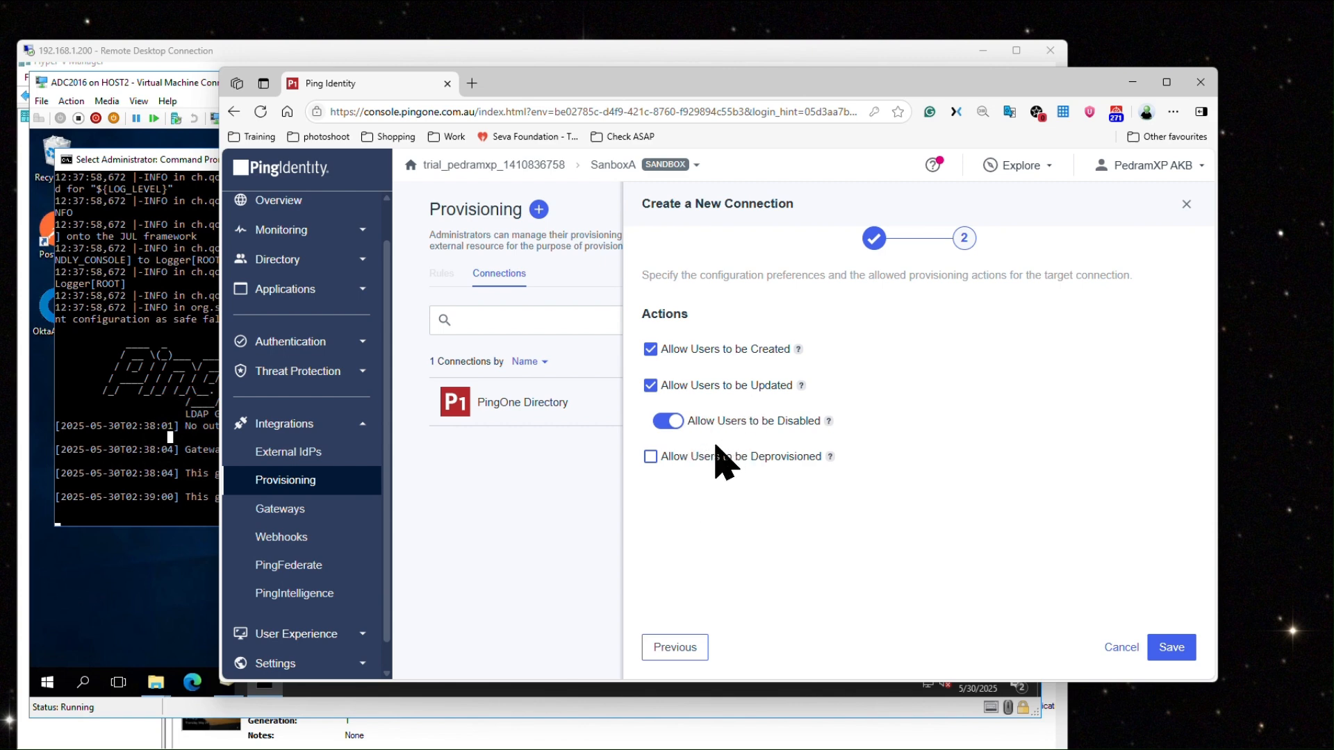
{"action": "left_click", "coordinate": [666, 462]}
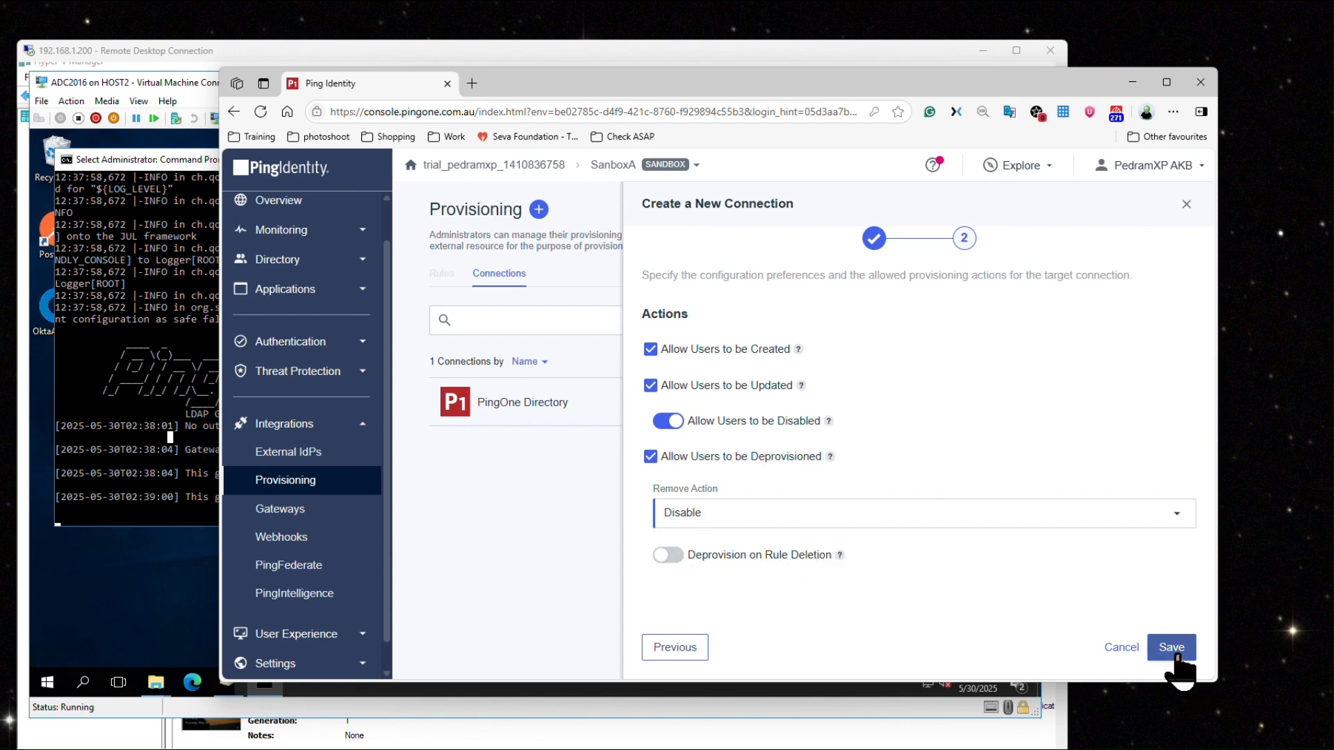
{"action": "left_click", "coordinate": [1177, 654]}
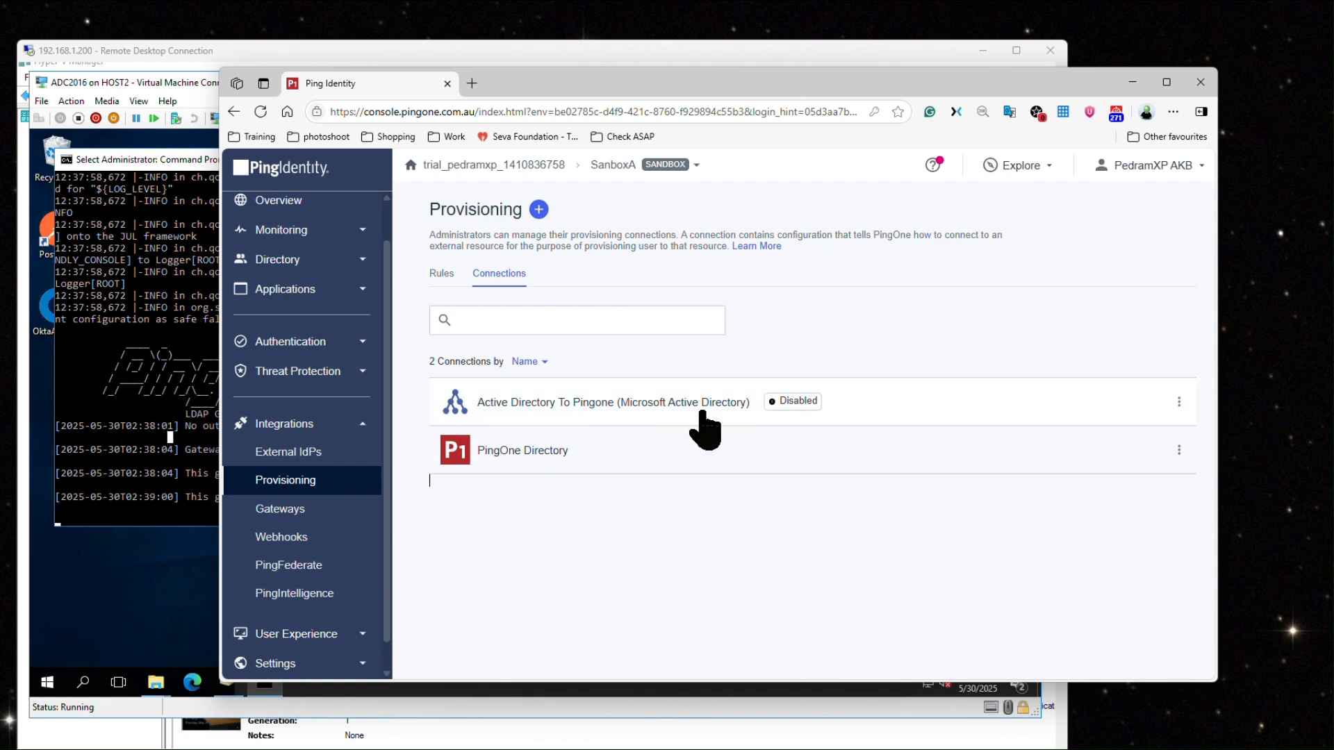
Step: Enable the Active Directory To Pingone connection, review its configured actions and close its details
{"action": "left_click", "coordinate": [799, 404]}
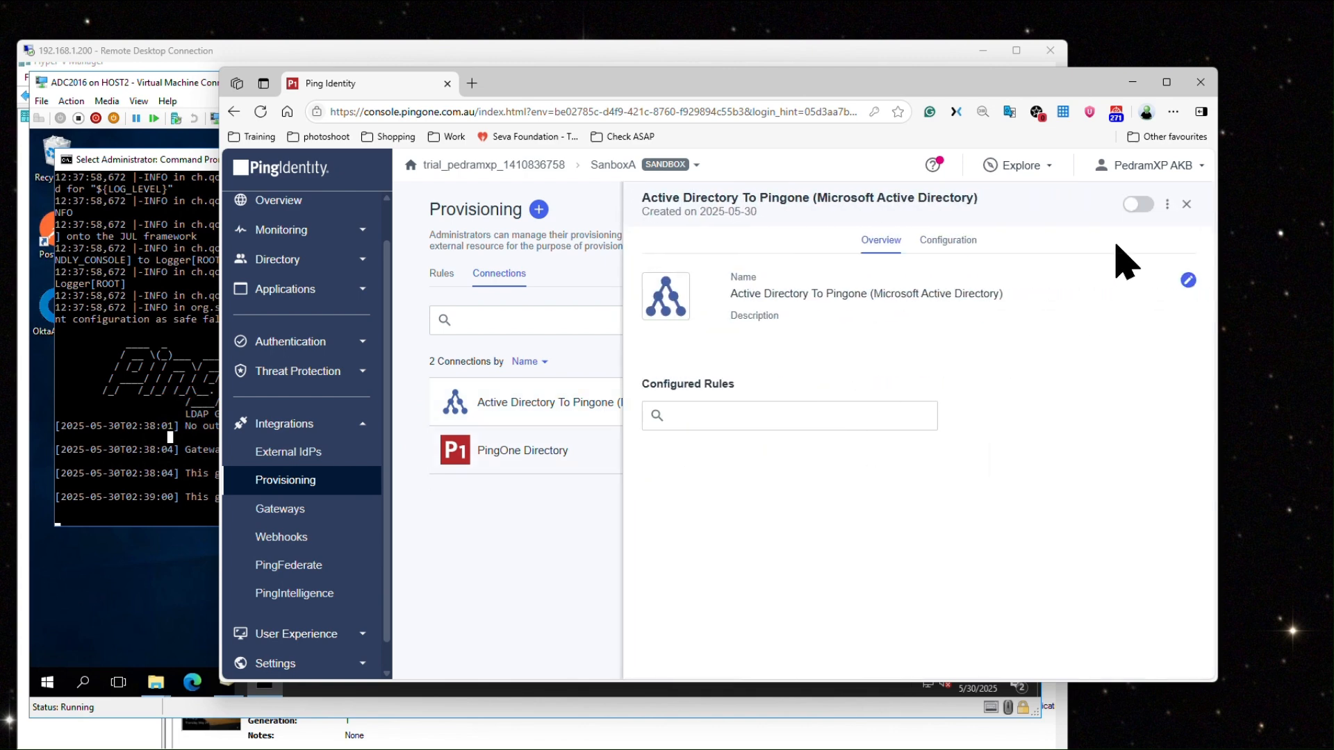
{"action": "left_click", "coordinate": [1140, 207]}
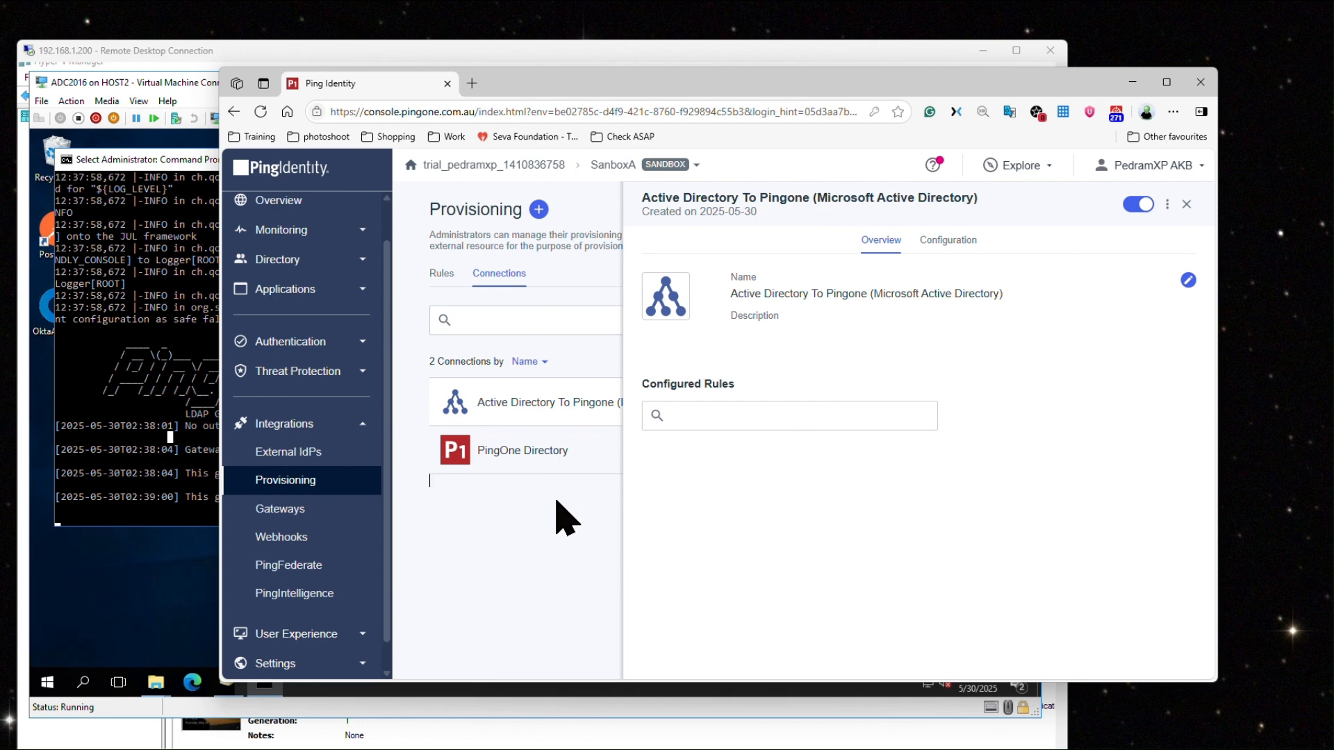
{"action": "left_click", "coordinate": [942, 241]}
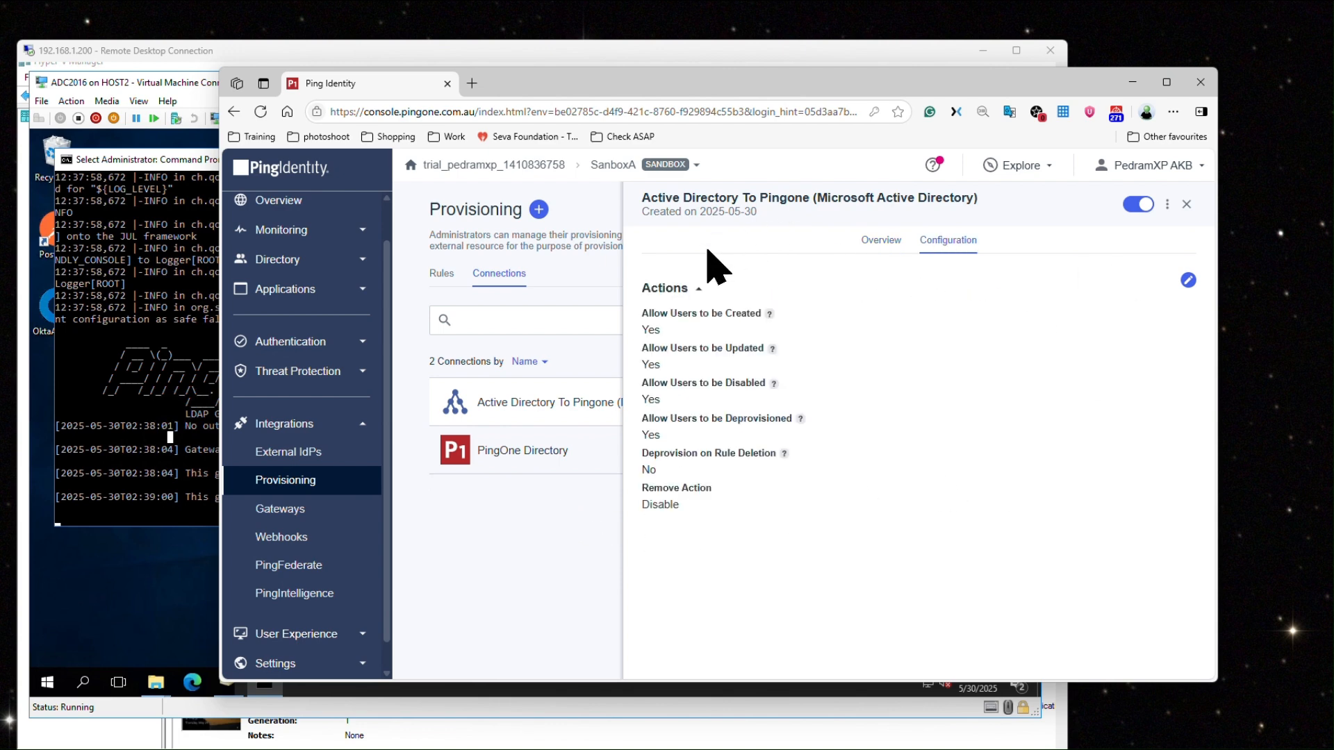
{"action": "left_click", "coordinate": [1186, 204]}
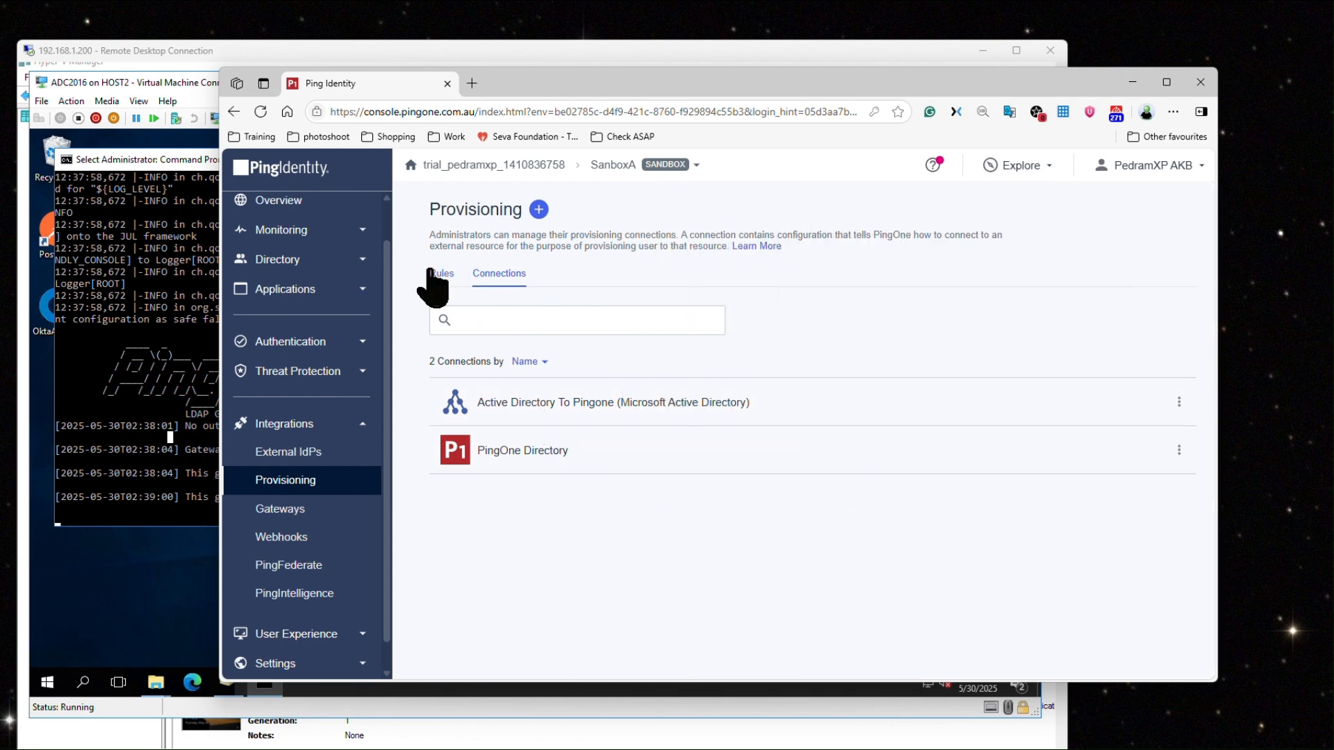
Step: Create a provisioning rule named AD to PingOne Rule with the Active Directory To Pingone connection as its source
{"action": "left_click", "coordinate": [1179, 402]}
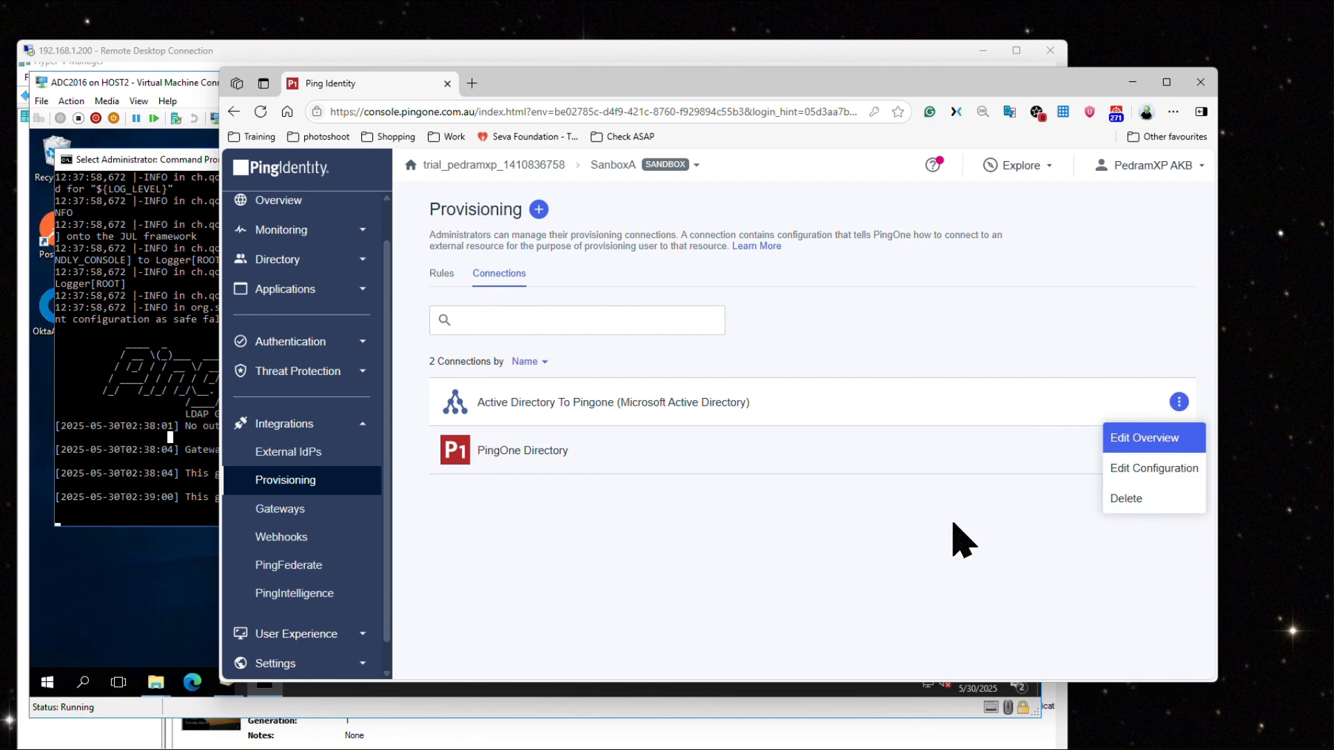
{"action": "left_click", "coordinate": [438, 276]}
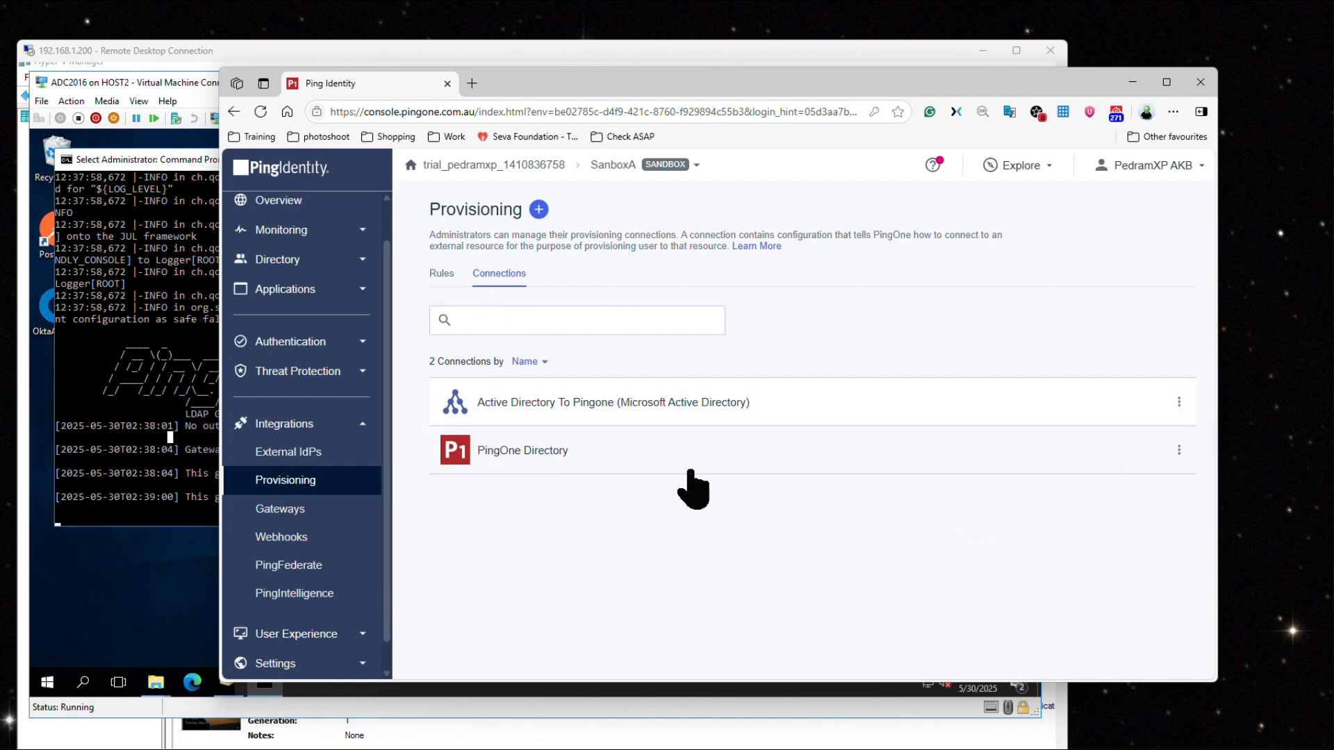
{"action": "left_click", "coordinate": [440, 275]}
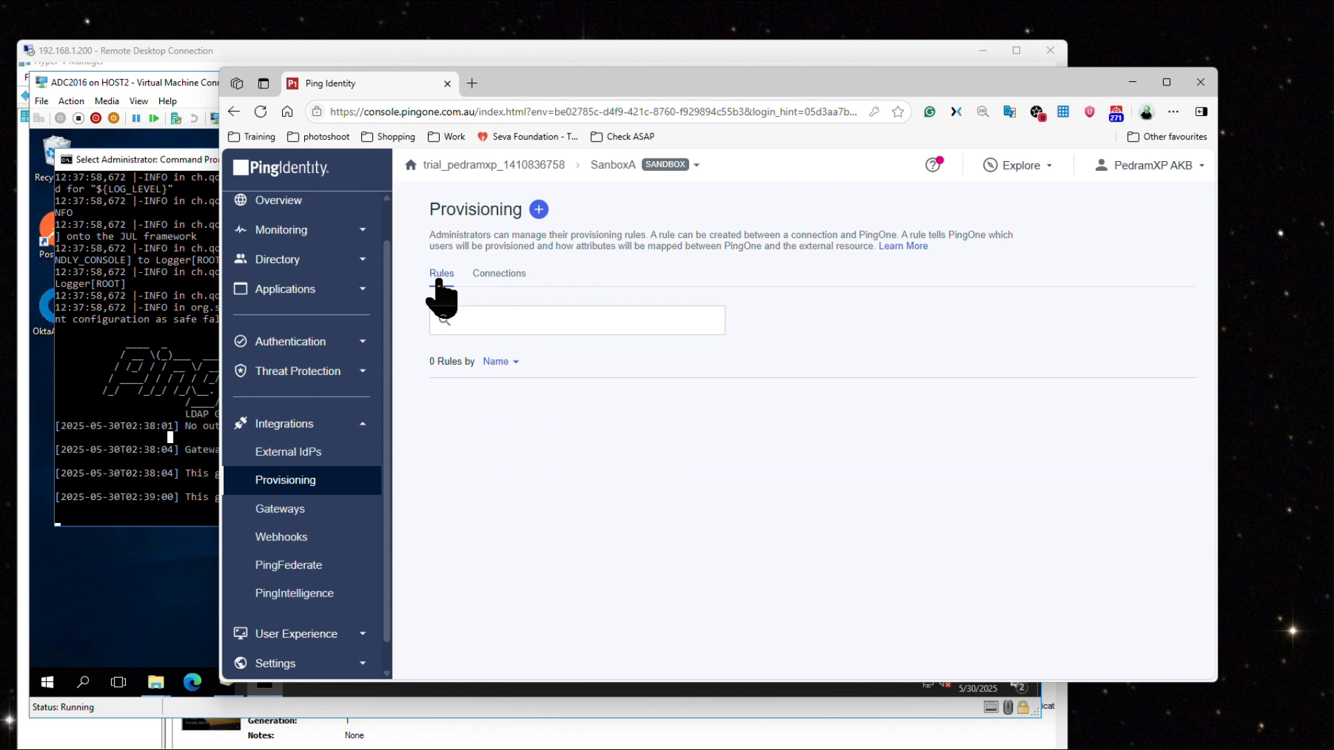
{"action": "left_click", "coordinate": [540, 210]}
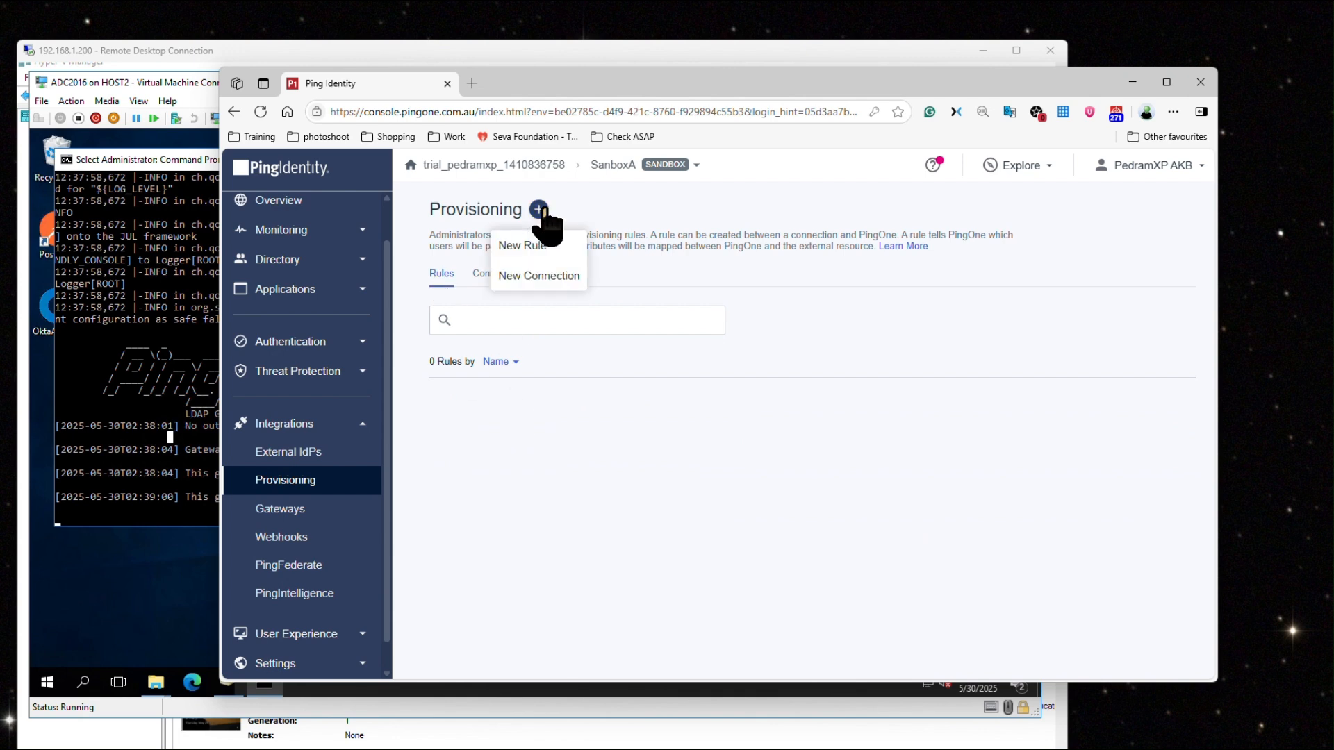
{"action": "left_click", "coordinate": [540, 247]}
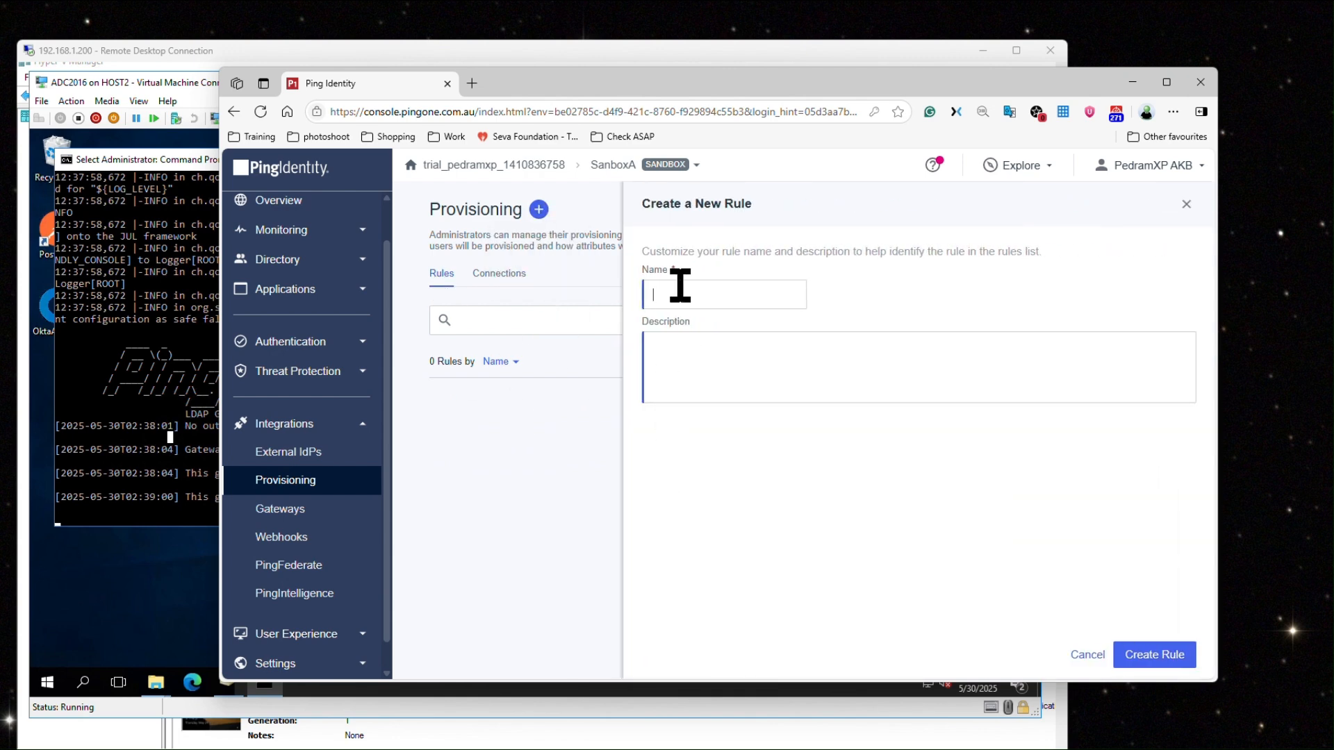
{"action": "type", "text": "AD to PingOne Rule"}
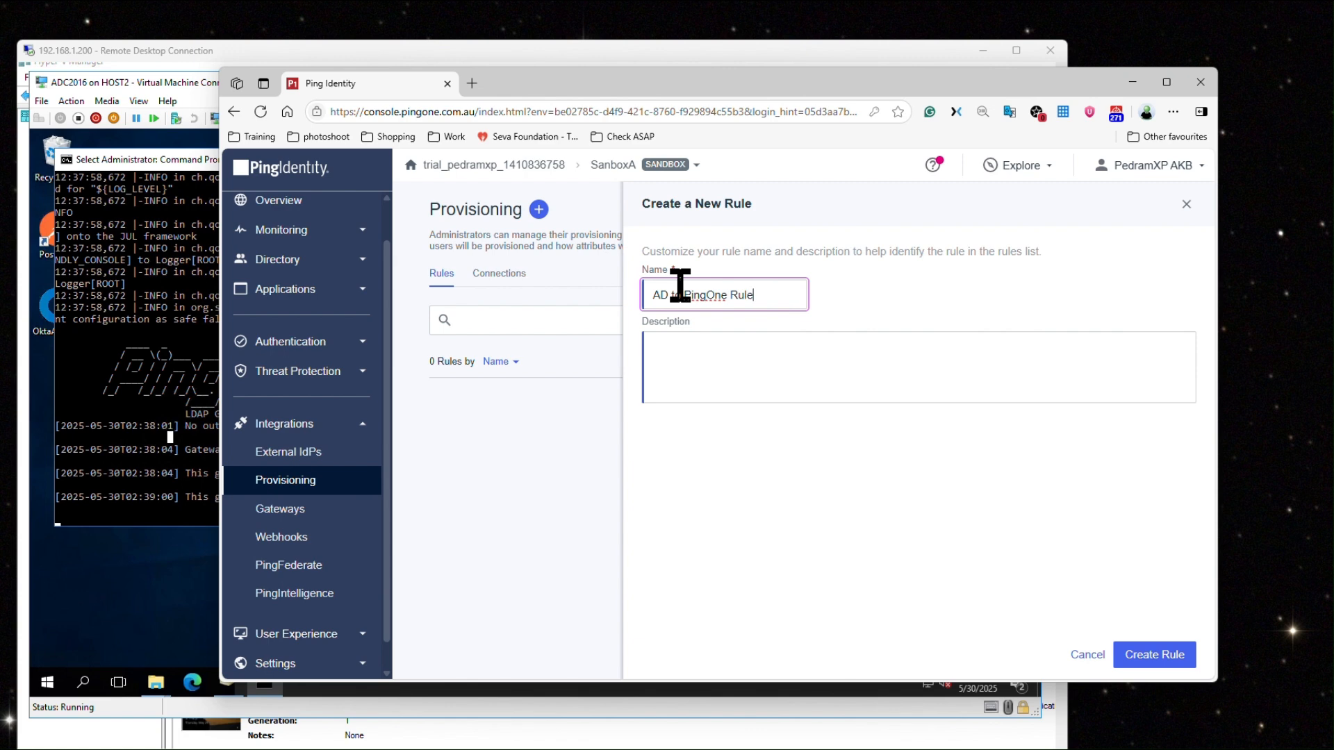
{"action": "left_click", "coordinate": [1166, 659]}
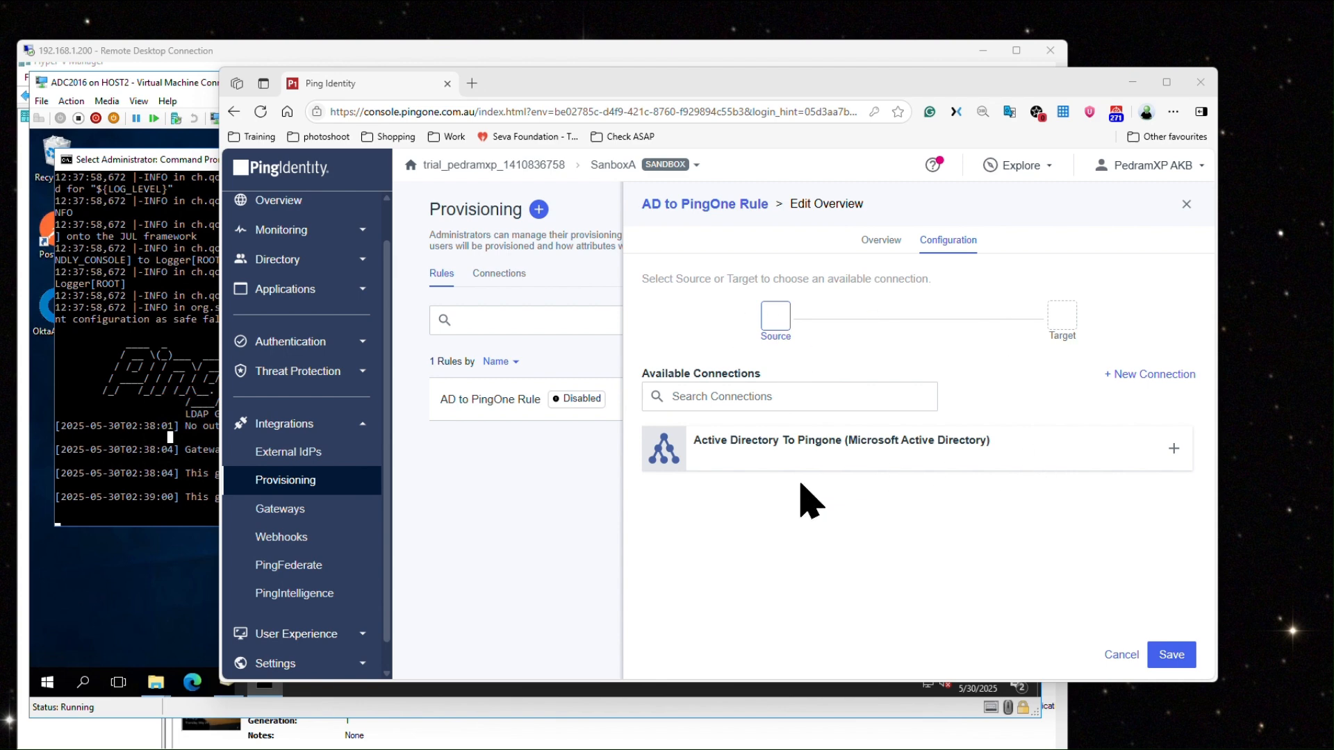
{"action": "left_click", "coordinate": [737, 445]}
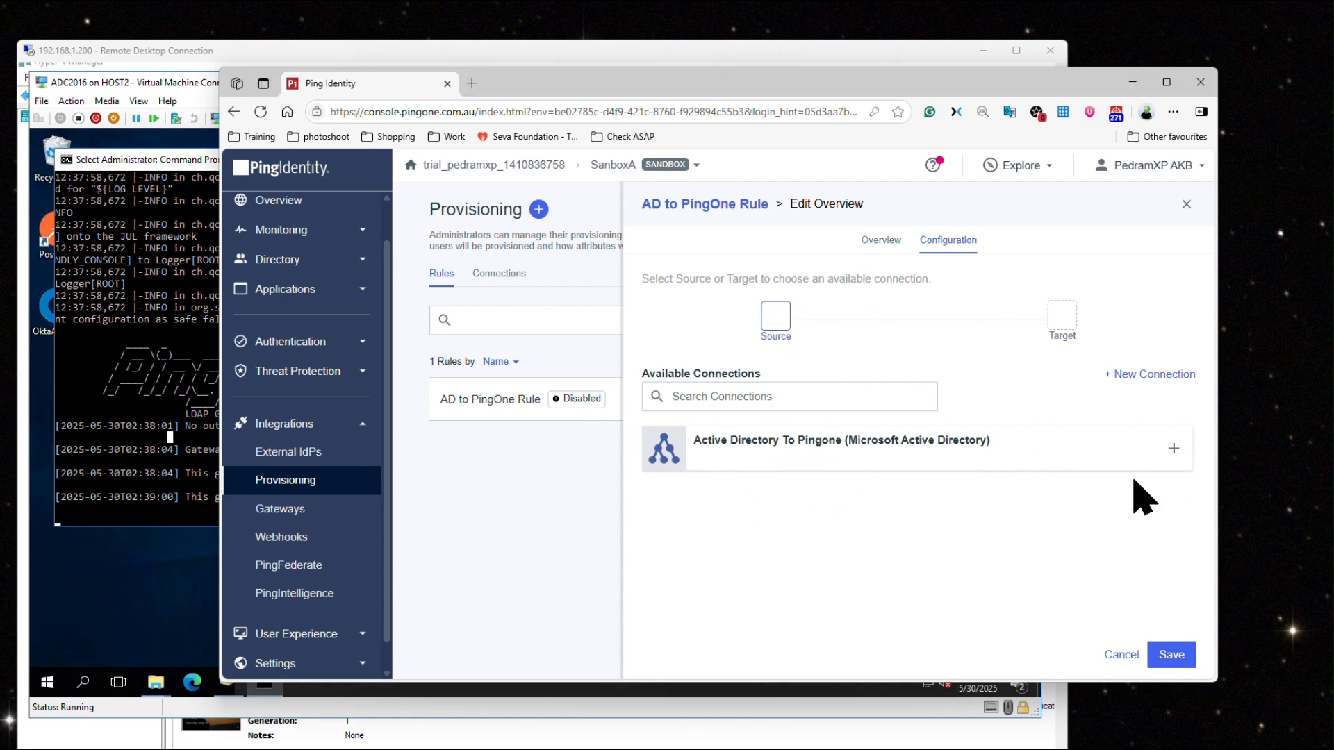
{"action": "left_click", "coordinate": [1174, 448]}
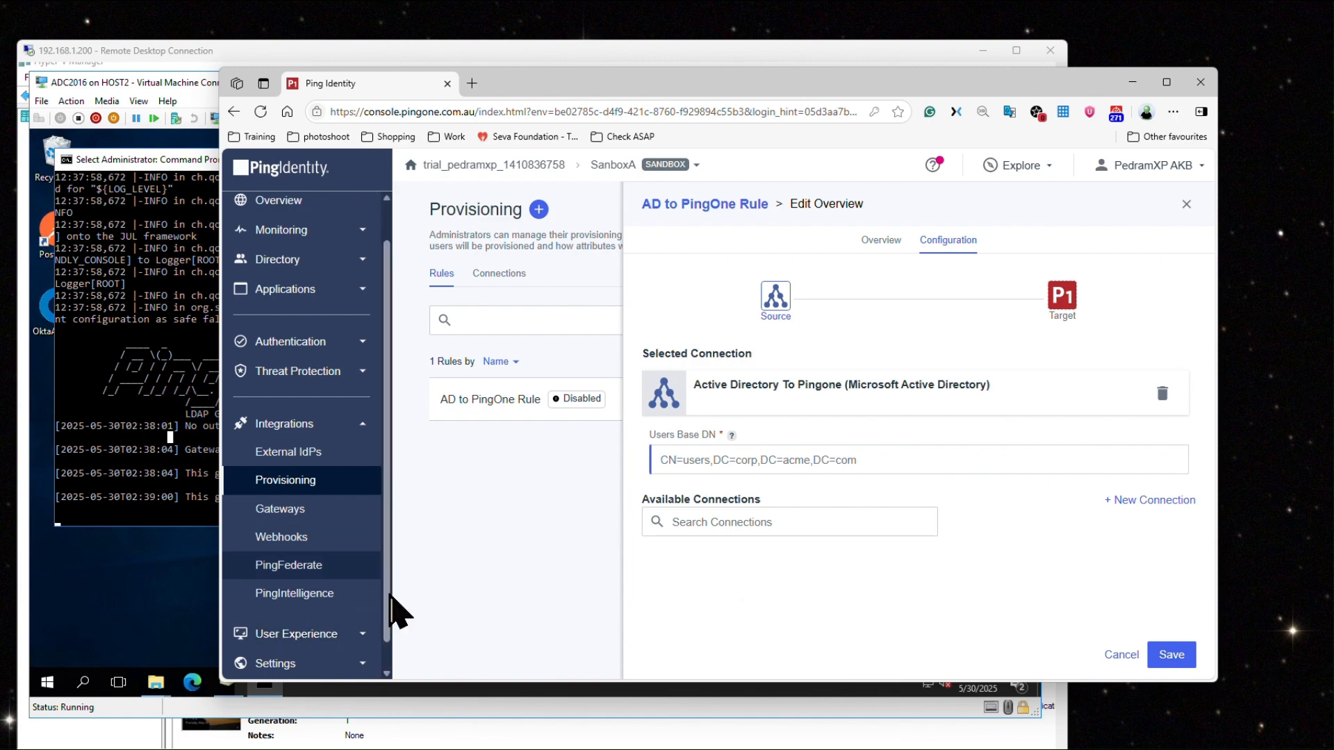
Step: In Active Directory Users and Computers on ADC2016, copy the distinguishedName attribute value of the Users-TestA organizational unit under O365
{"action": "left_click", "coordinate": [230, 698]}
{"action": "left_click", "coordinate": [229, 693]}
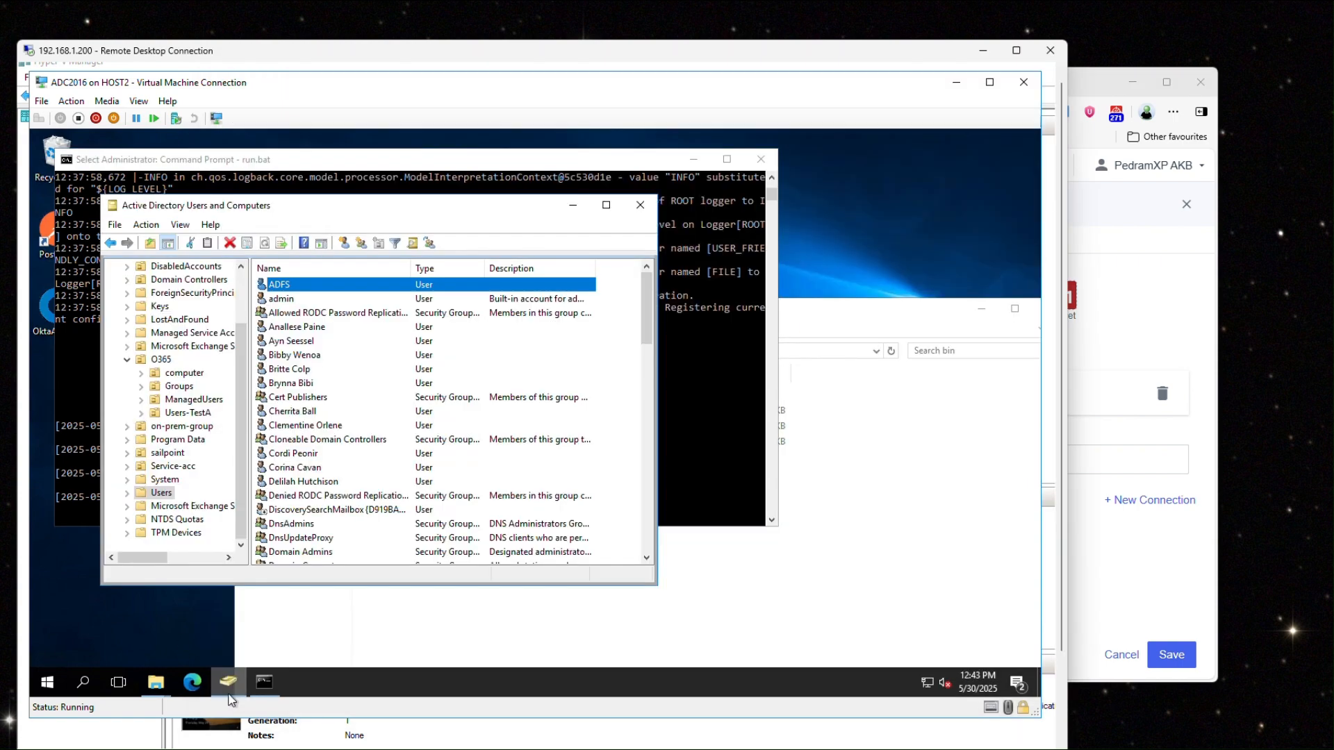
{"action": "left_click", "coordinate": [188, 414]}
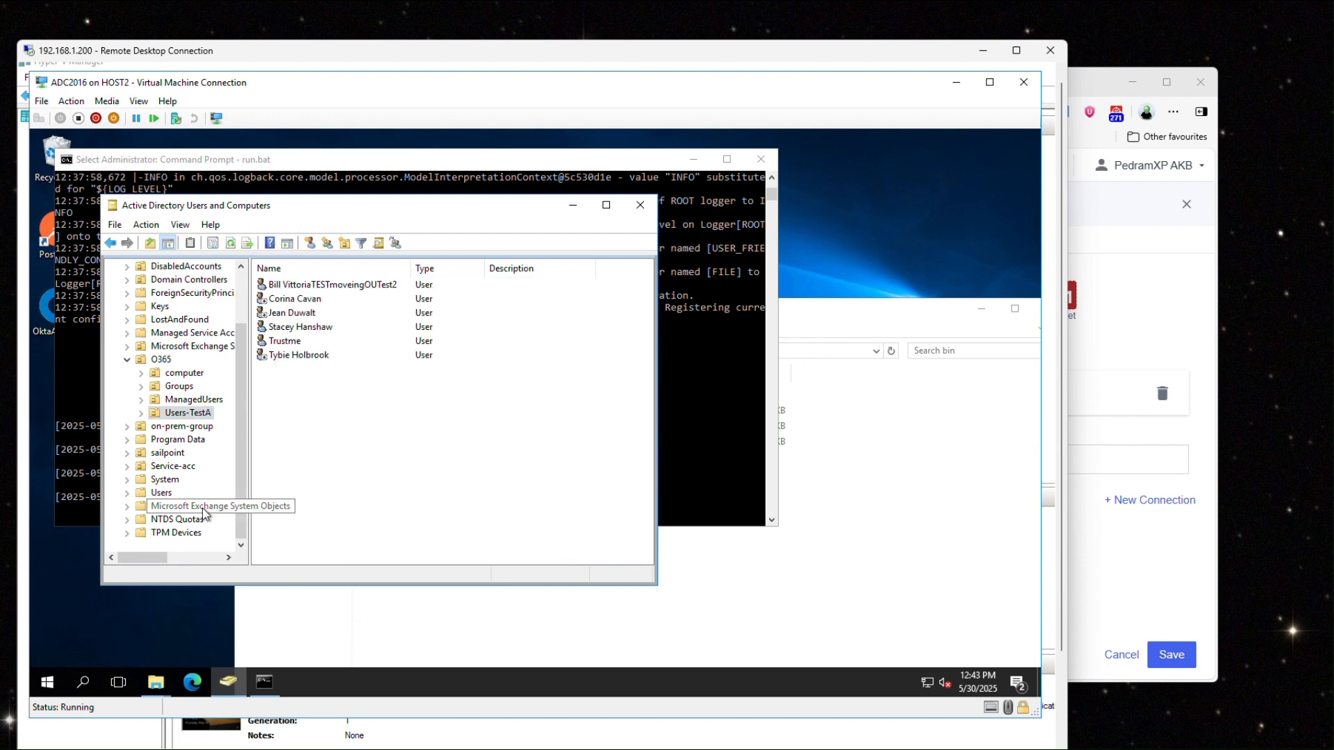
{"action": "right_click", "coordinate": [204, 418]}
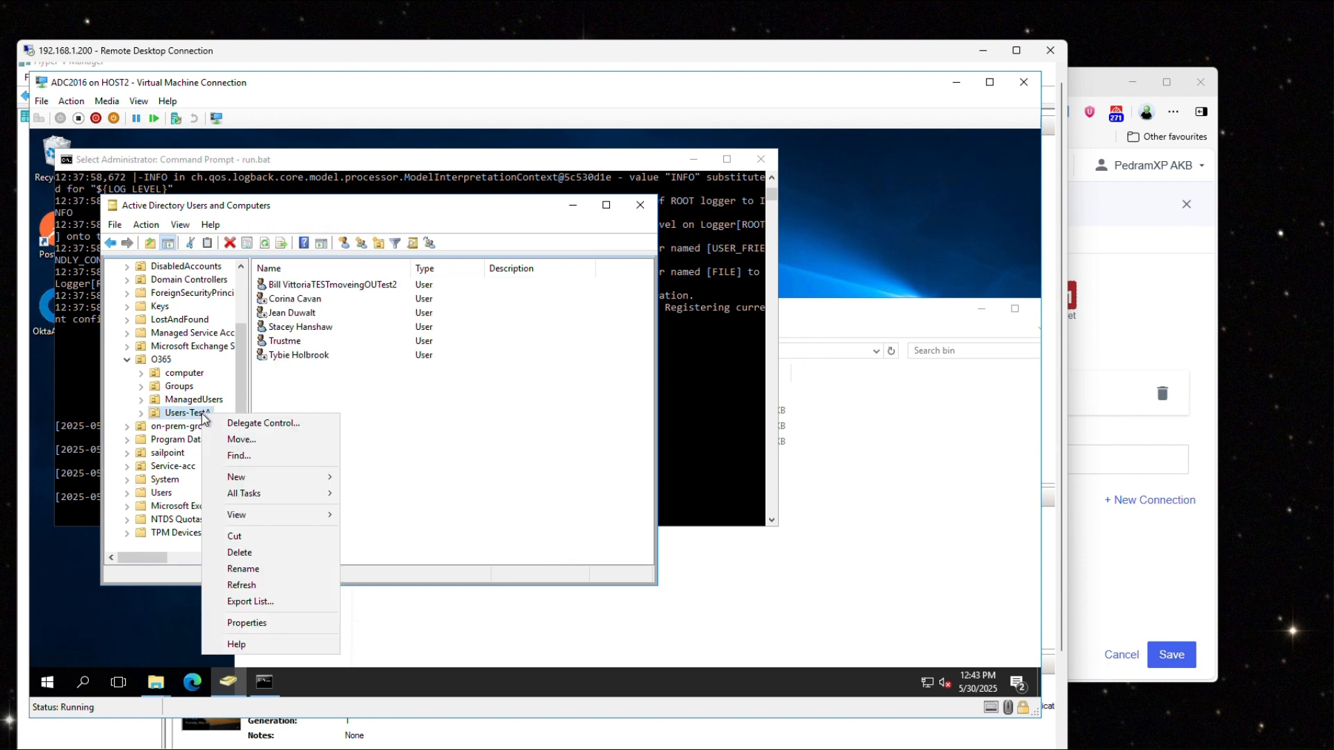
{"action": "left_click", "coordinate": [277, 623]}
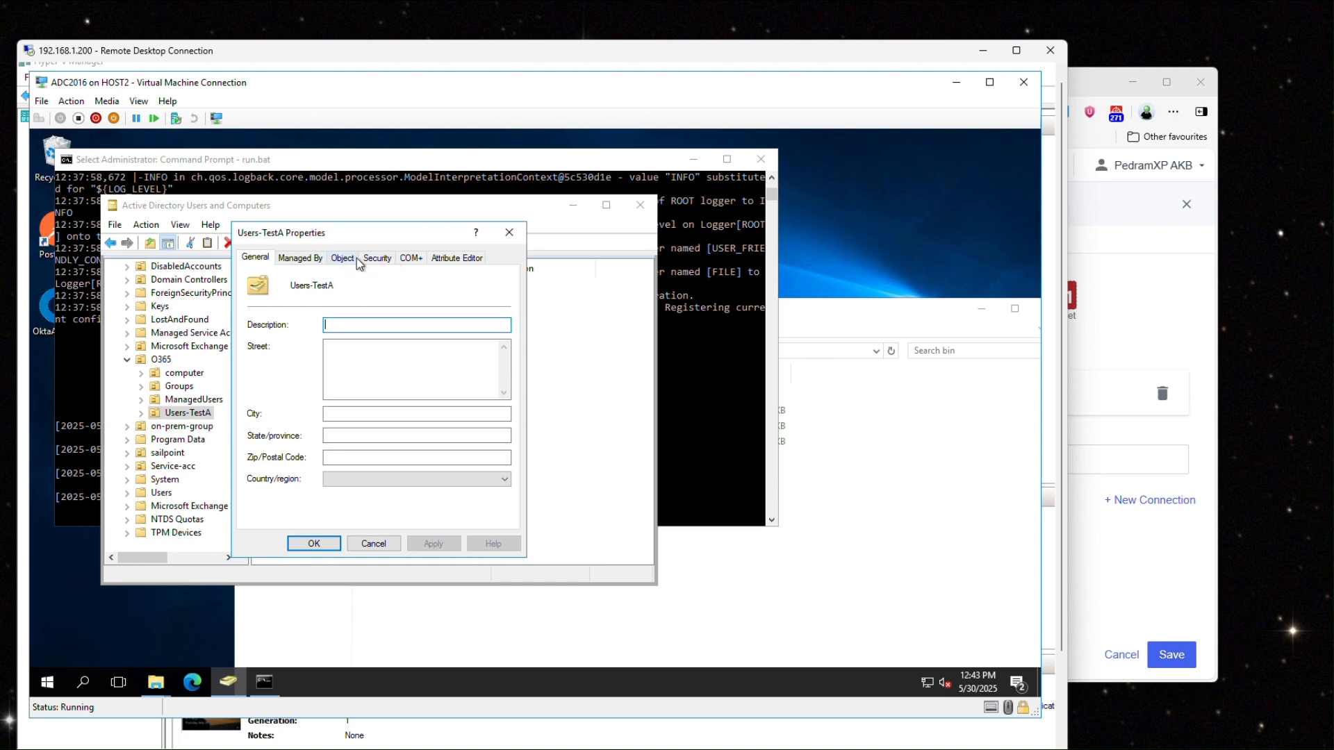
{"action": "left_click", "coordinate": [356, 257]}
{"action": "left_click", "coordinate": [445, 258]}
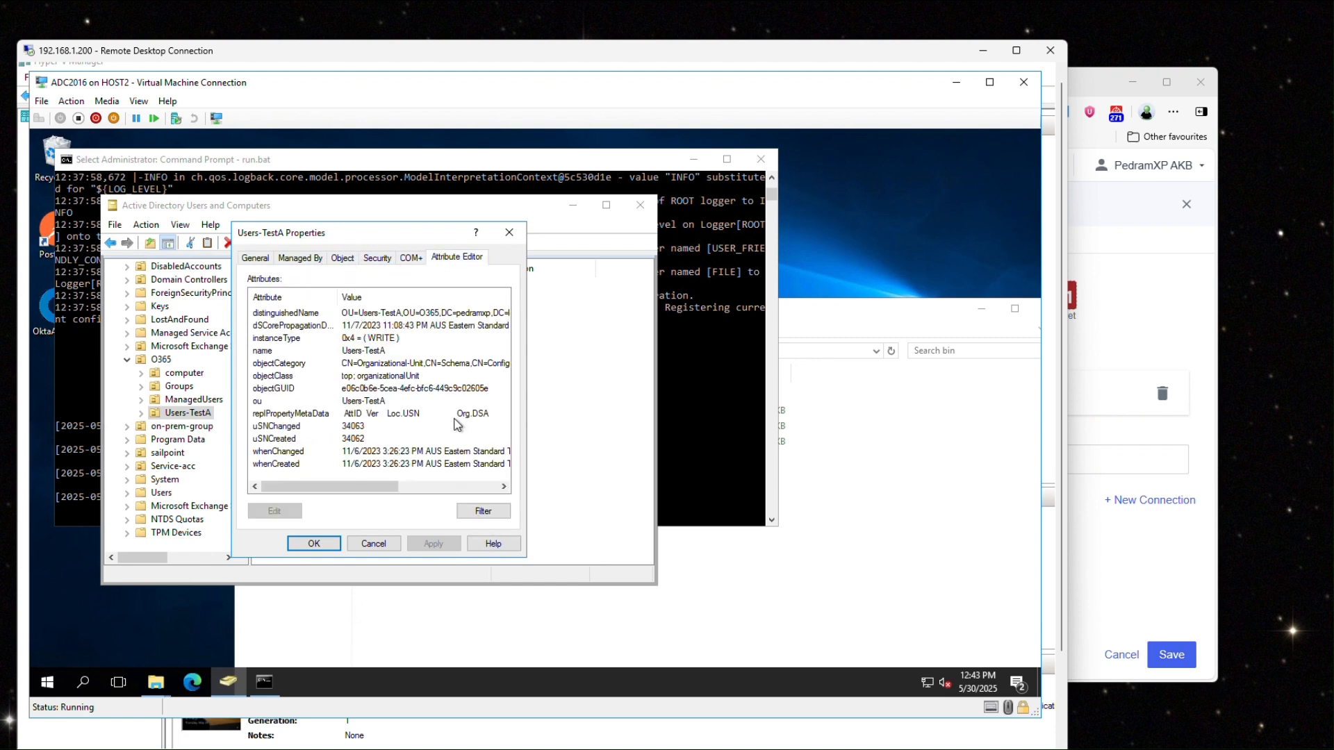
{"action": "double_click", "coordinate": [387, 320]}
{"action": "right_click", "coordinate": [350, 407]}
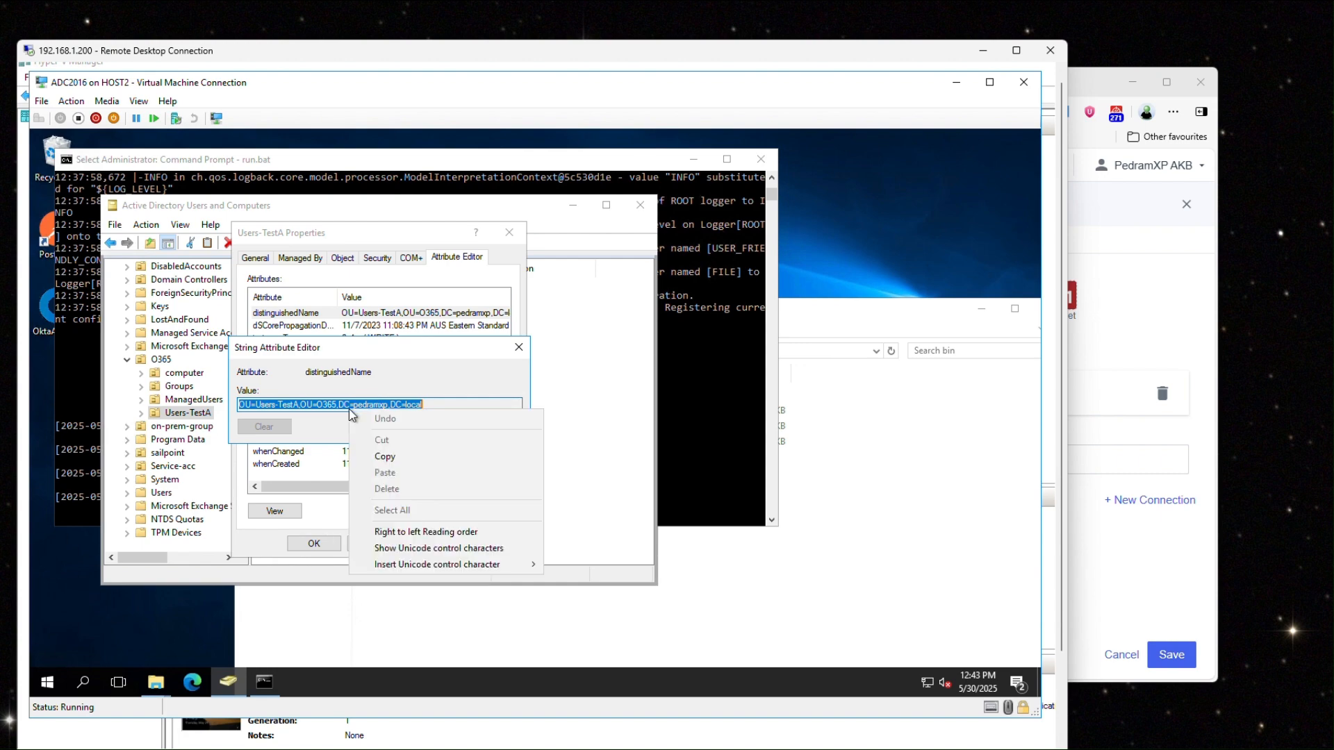
{"action": "left_click", "coordinate": [384, 457]}
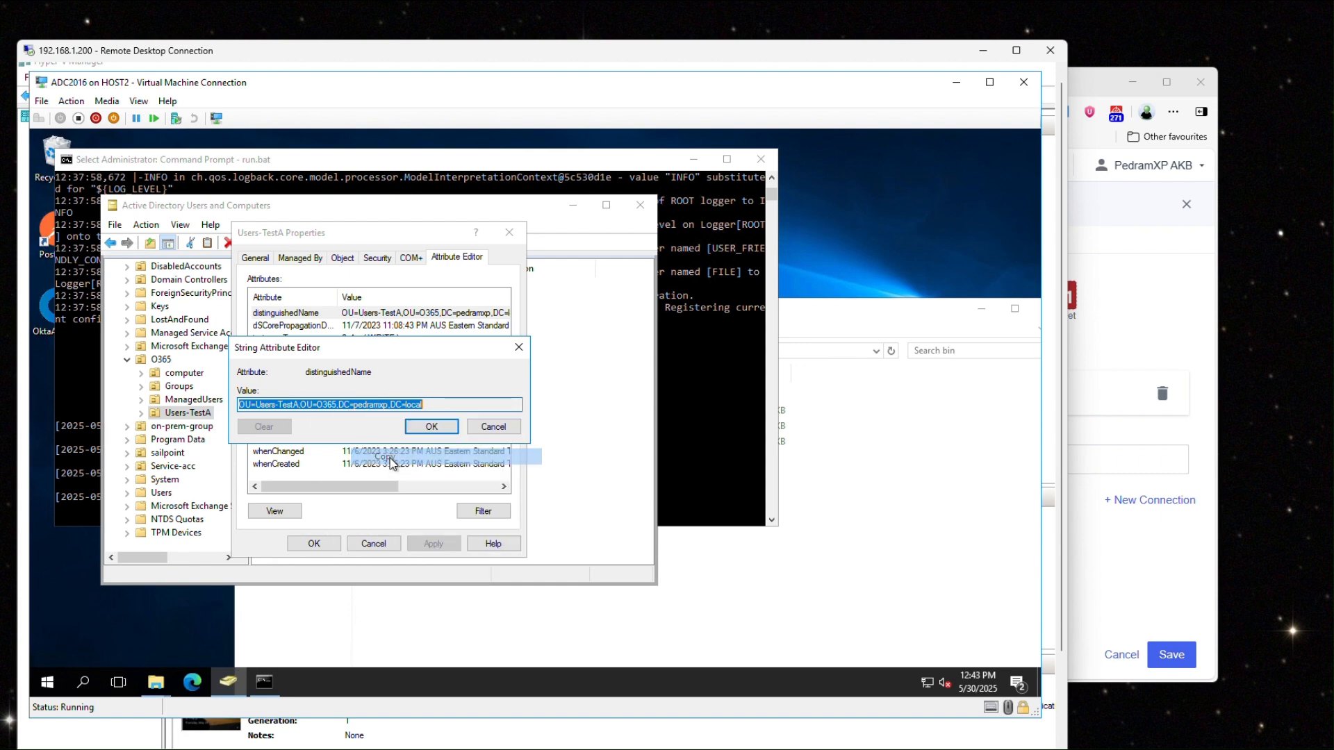
{"action": "left_click", "coordinate": [493, 426]}
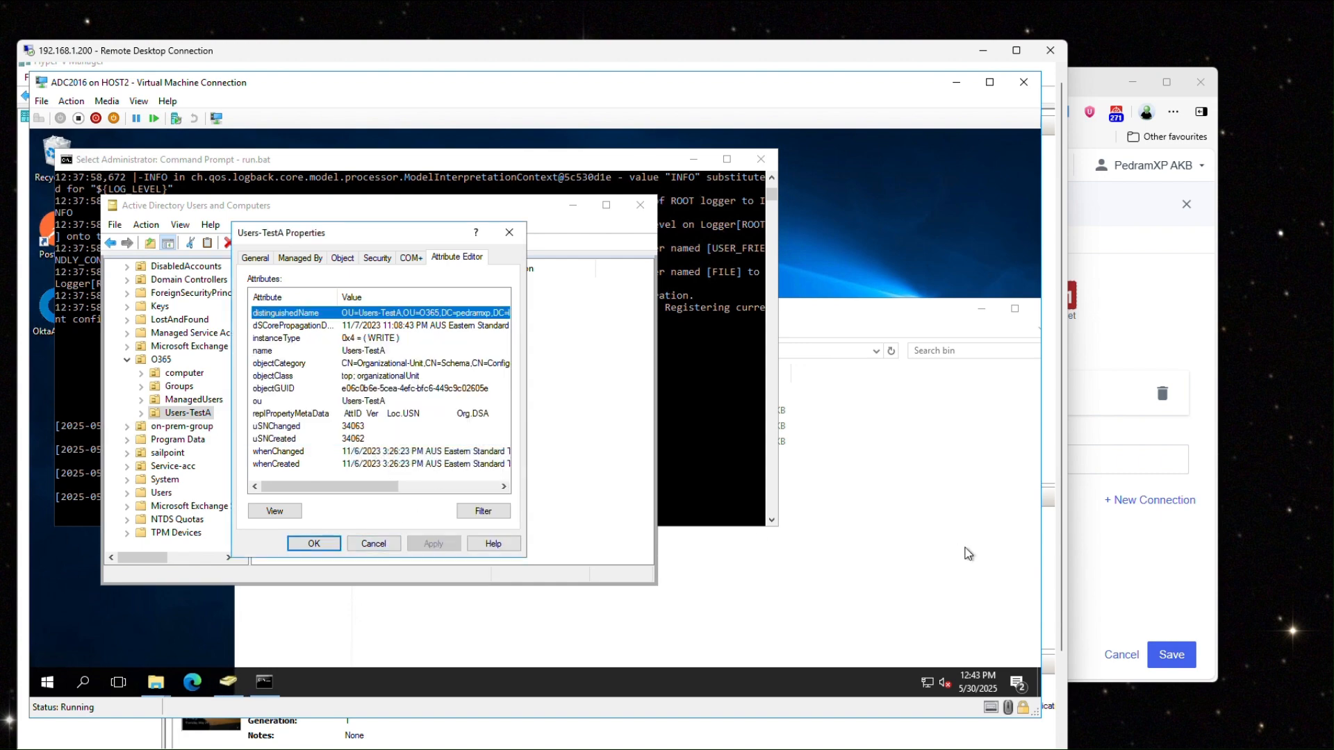
Step: Back in PingOne, set the rule's Users Base DN to OU=Users-TestA,OU=O365,DC=pedramxp,DC=local and save the configuration
{"action": "left_click", "coordinate": [1111, 564]}
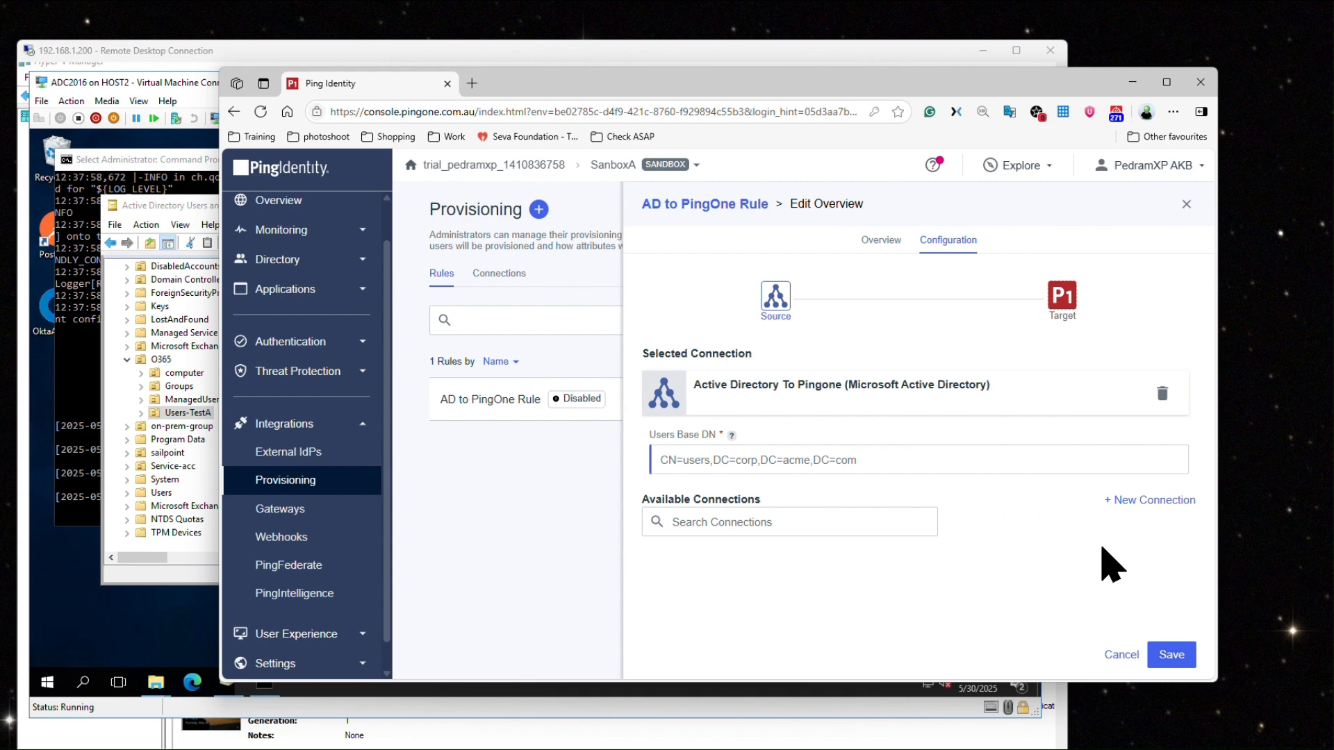
{"action": "left_click", "coordinate": [778, 462]}
{"action": "key", "text": "ctrl+v"}
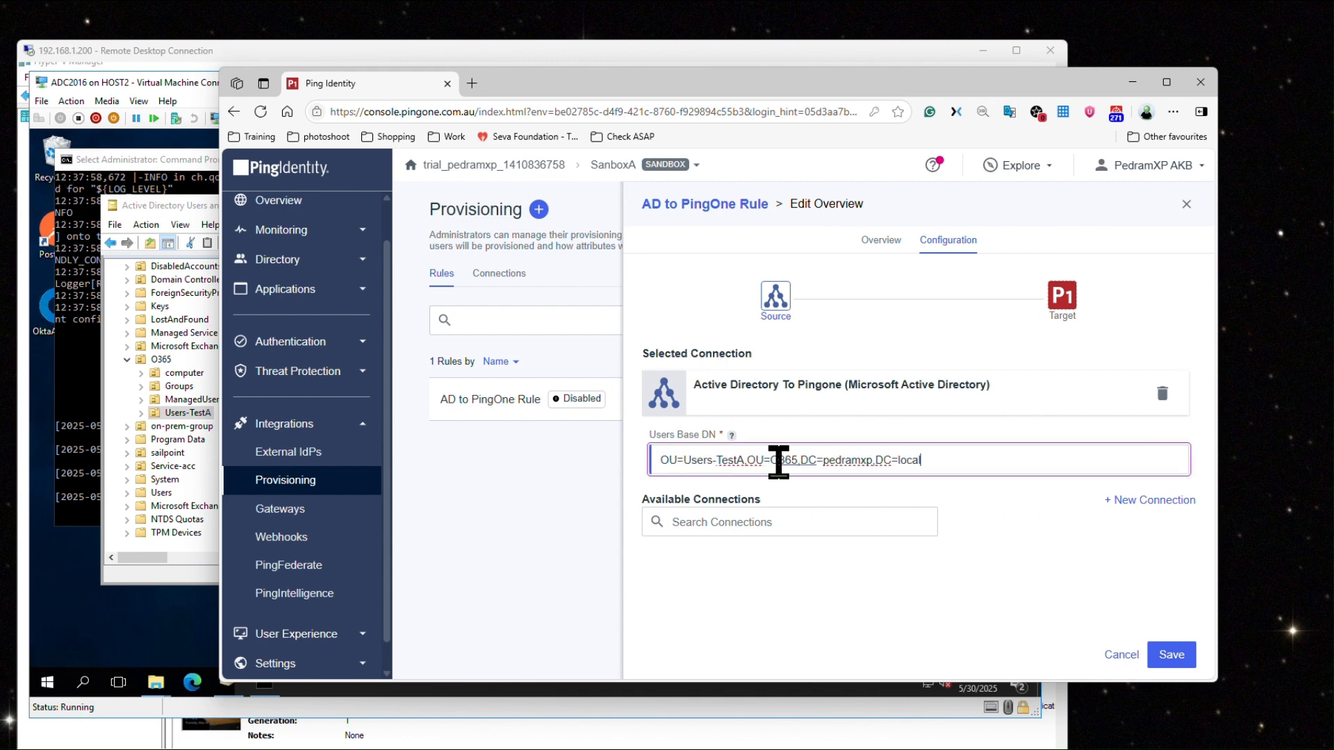
{"action": "left_click", "coordinate": [1174, 656]}
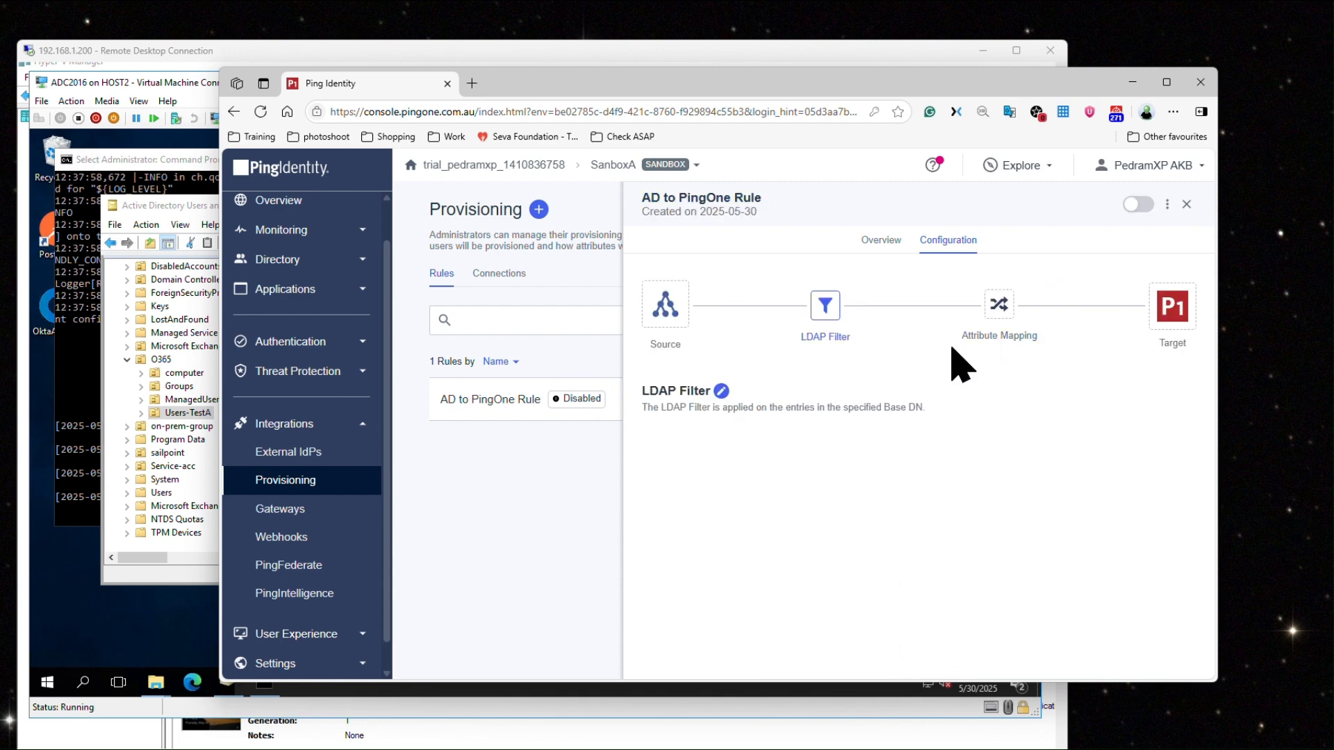
Step: Examine the rule's attribute mappings between Active Directory and PingOne, including the Active, sn, Given Name and Mail source attributes
{"action": "left_click", "coordinate": [999, 306]}
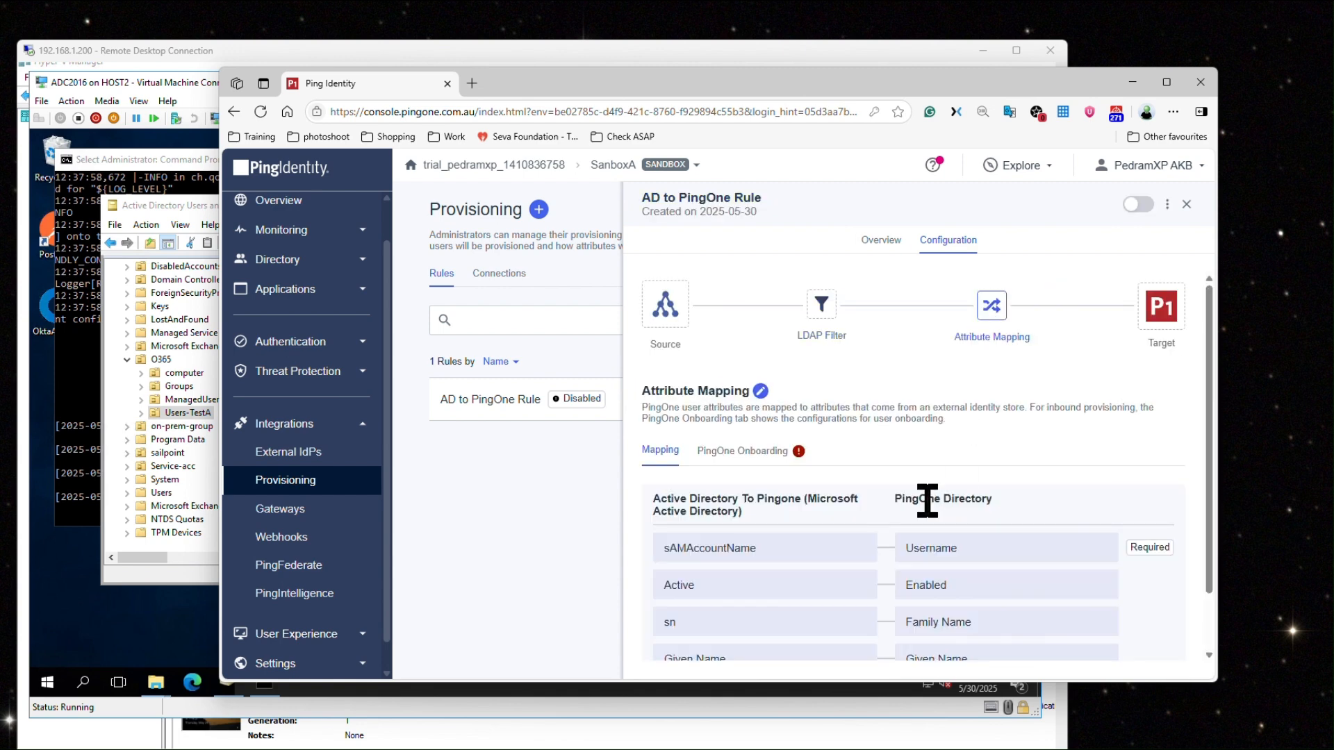
{"action": "scroll", "coordinate": [957, 457], "scroll_direction": "down", "scroll_amount": 1}
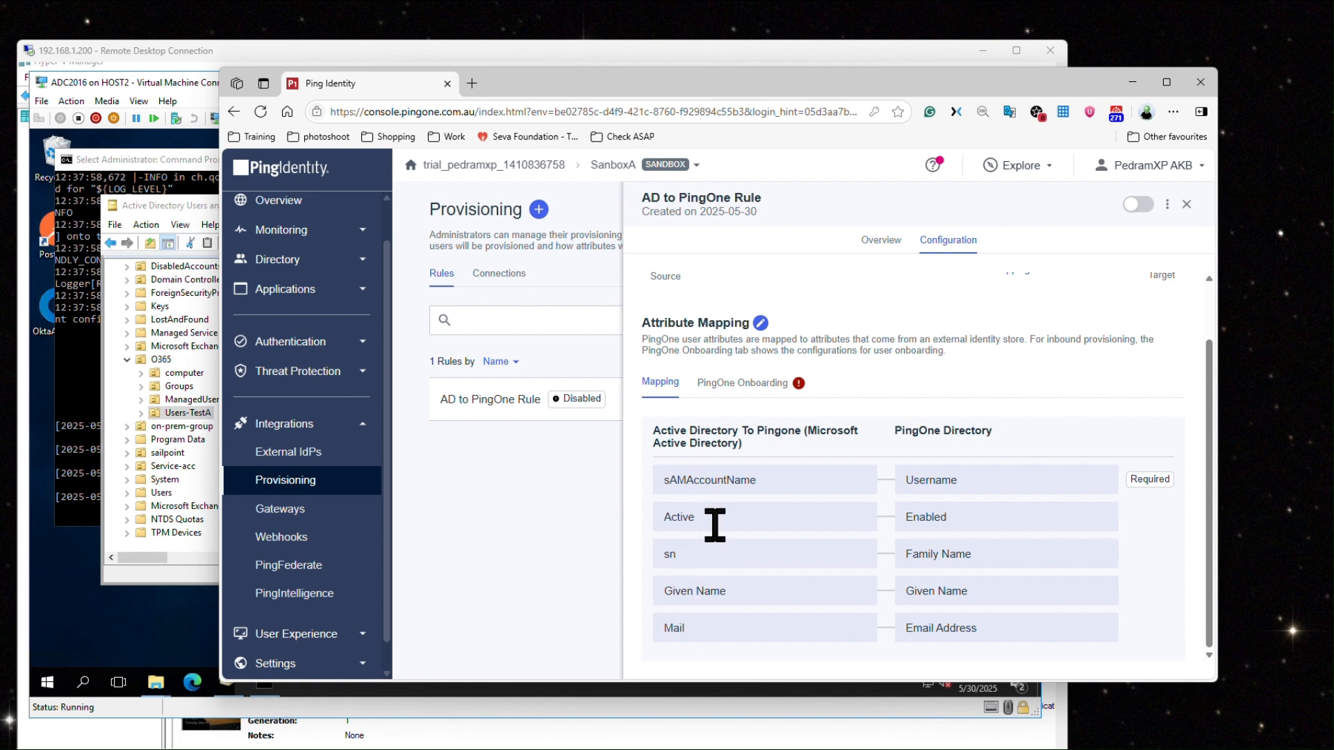
{"action": "left_click_drag", "start_coordinate": [705, 522], "coordinate": [661, 522]}
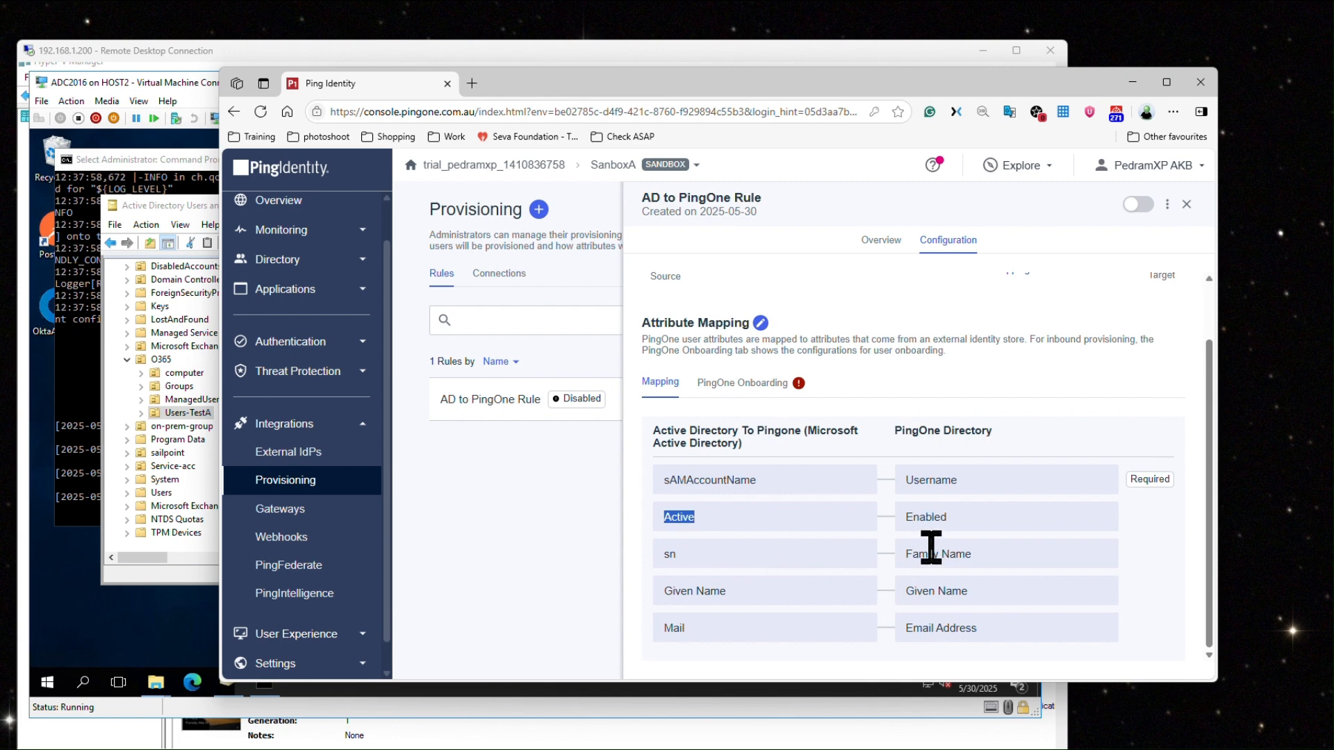
{"action": "double_click", "coordinate": [669, 555]}
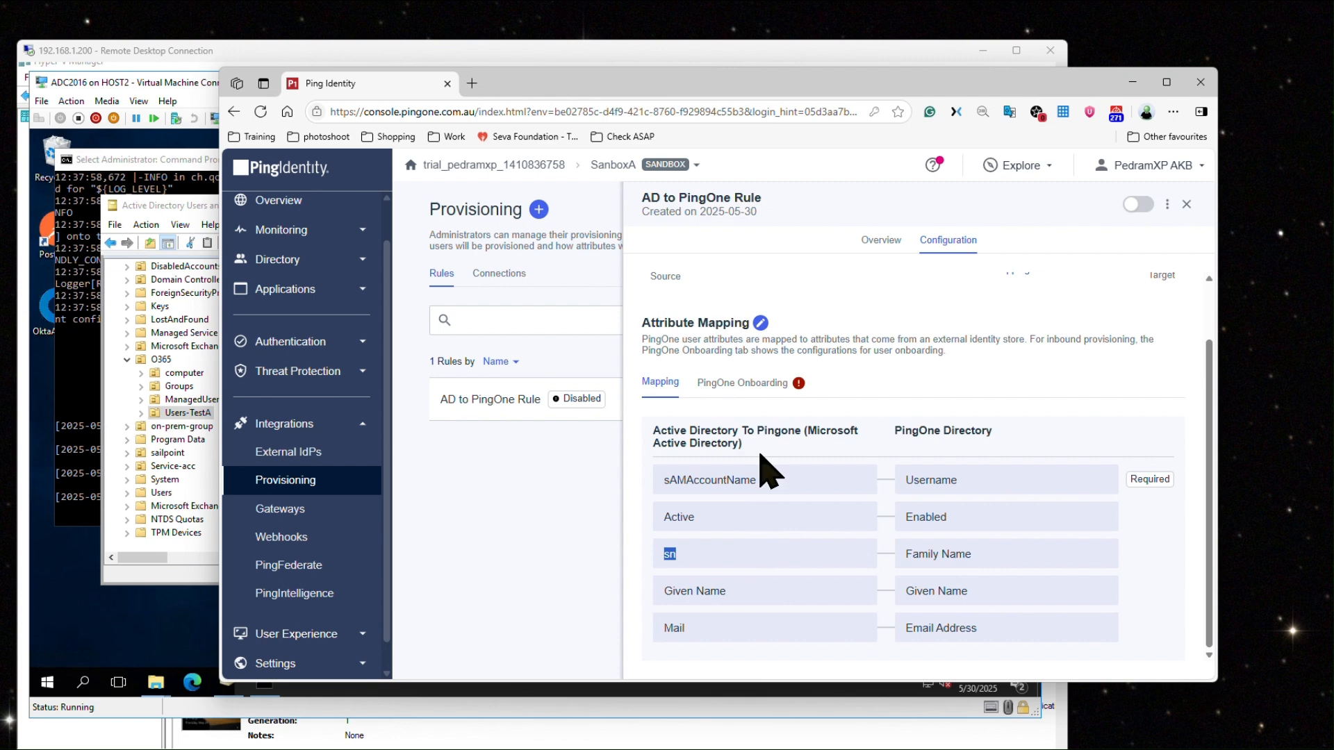
{"action": "left_click_drag", "start_coordinate": [986, 552], "coordinate": [896, 553]}
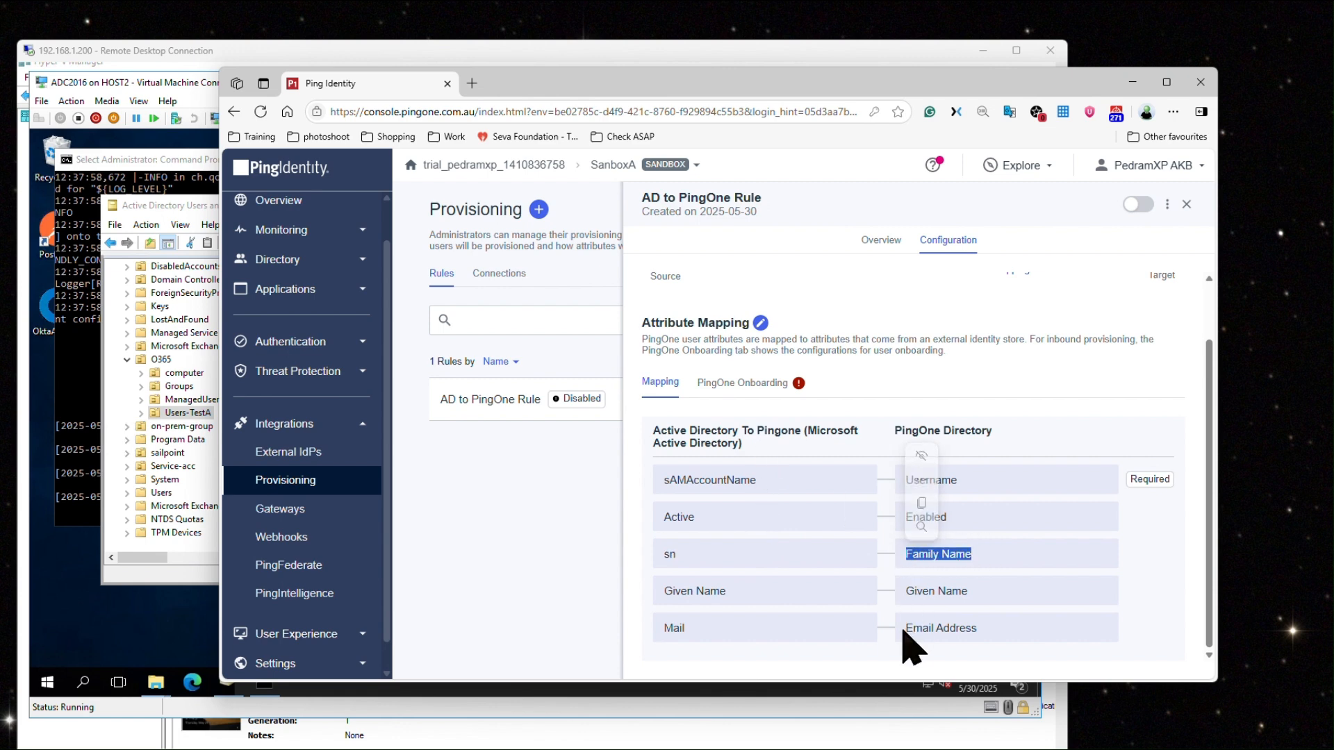
{"action": "left_click_drag", "start_coordinate": [731, 592], "coordinate": [665, 591]}
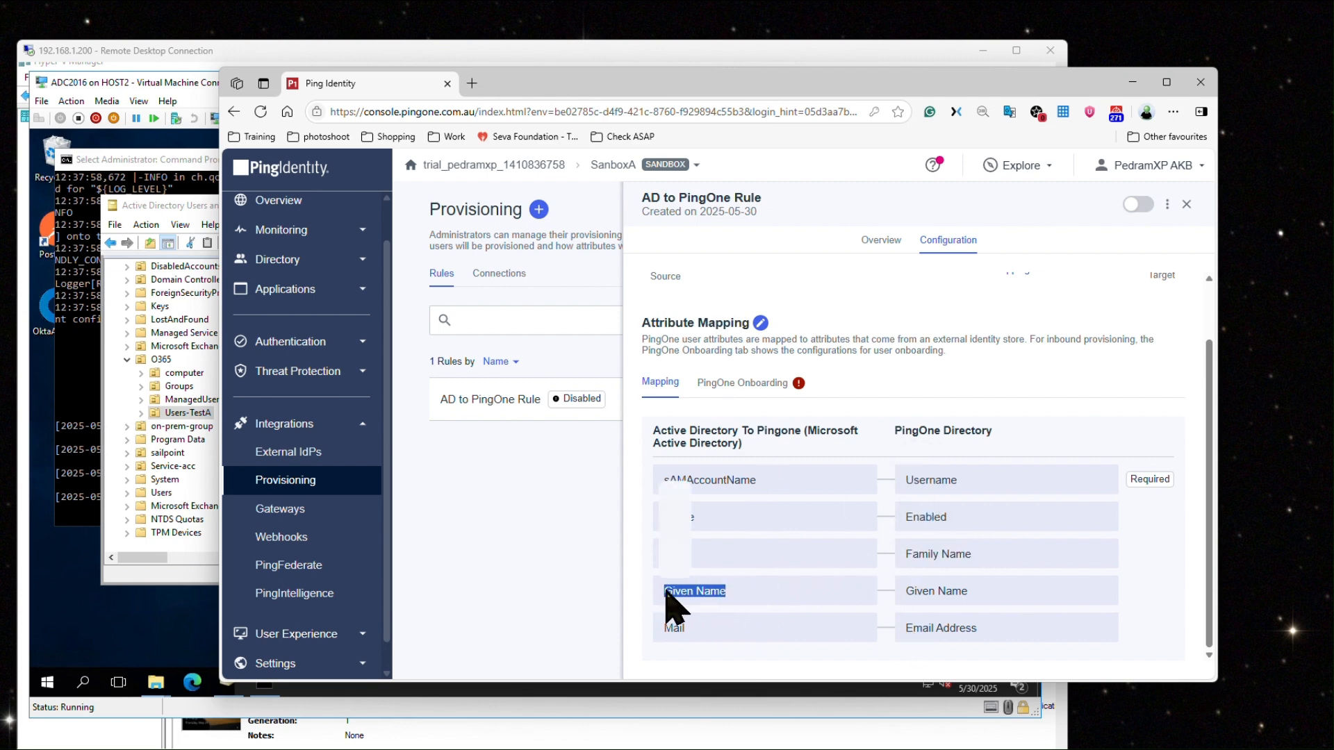
{"action": "left_click_drag", "start_coordinate": [971, 591], "coordinate": [902, 591]}
{"action": "left_click_drag", "start_coordinate": [691, 628], "coordinate": [649, 628]}
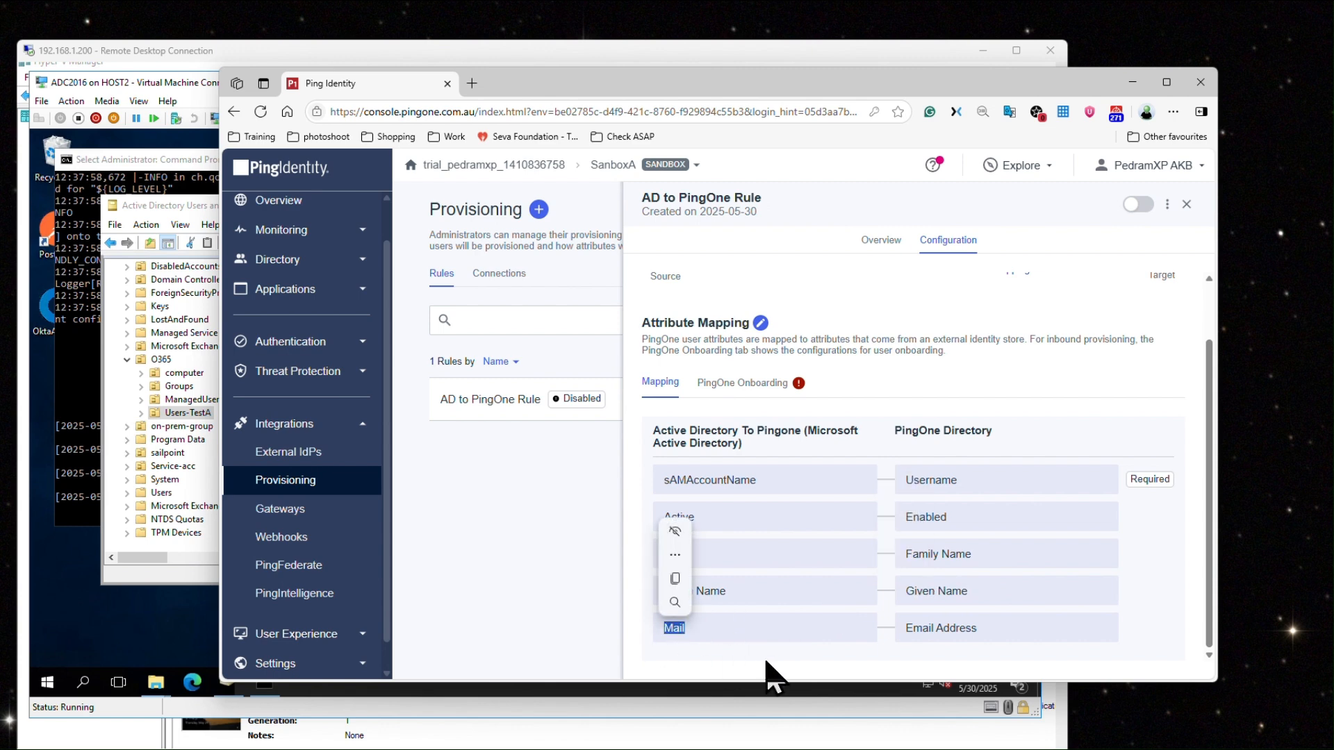
{"action": "left_click_drag", "start_coordinate": [984, 629], "coordinate": [887, 634]}
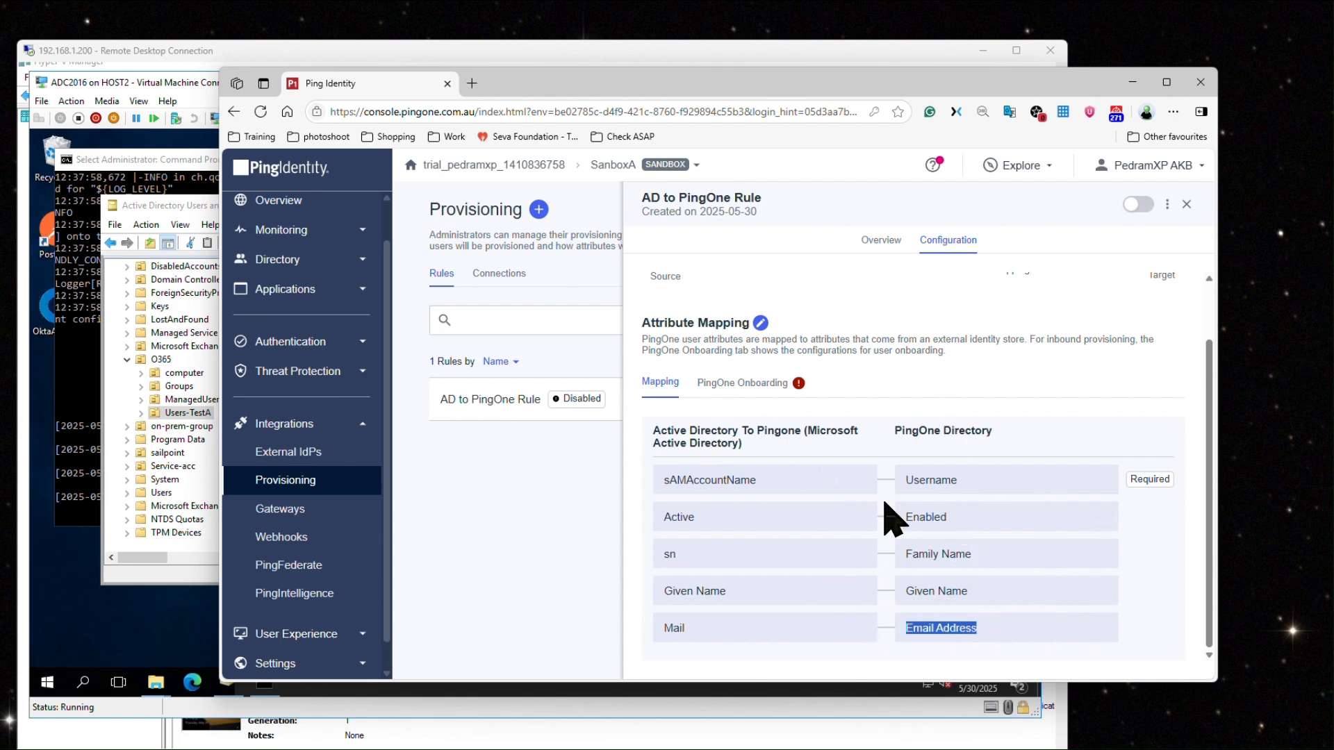
Step: Edit the attribute mapping's PingOne Onboarding settings, choosing Sample Users as the population and PingOne as the authoritative identity provider
{"action": "left_click", "coordinate": [762, 324]}
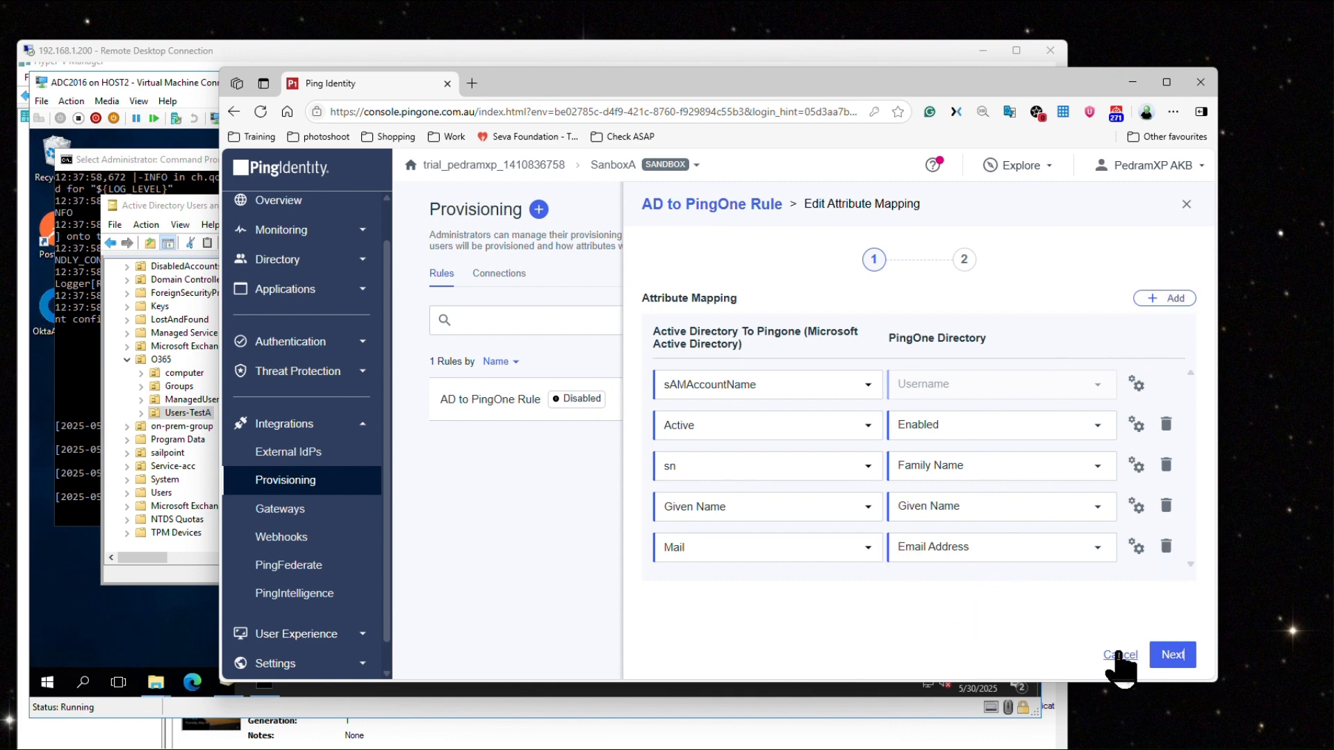
{"action": "left_click", "coordinate": [1172, 657]}
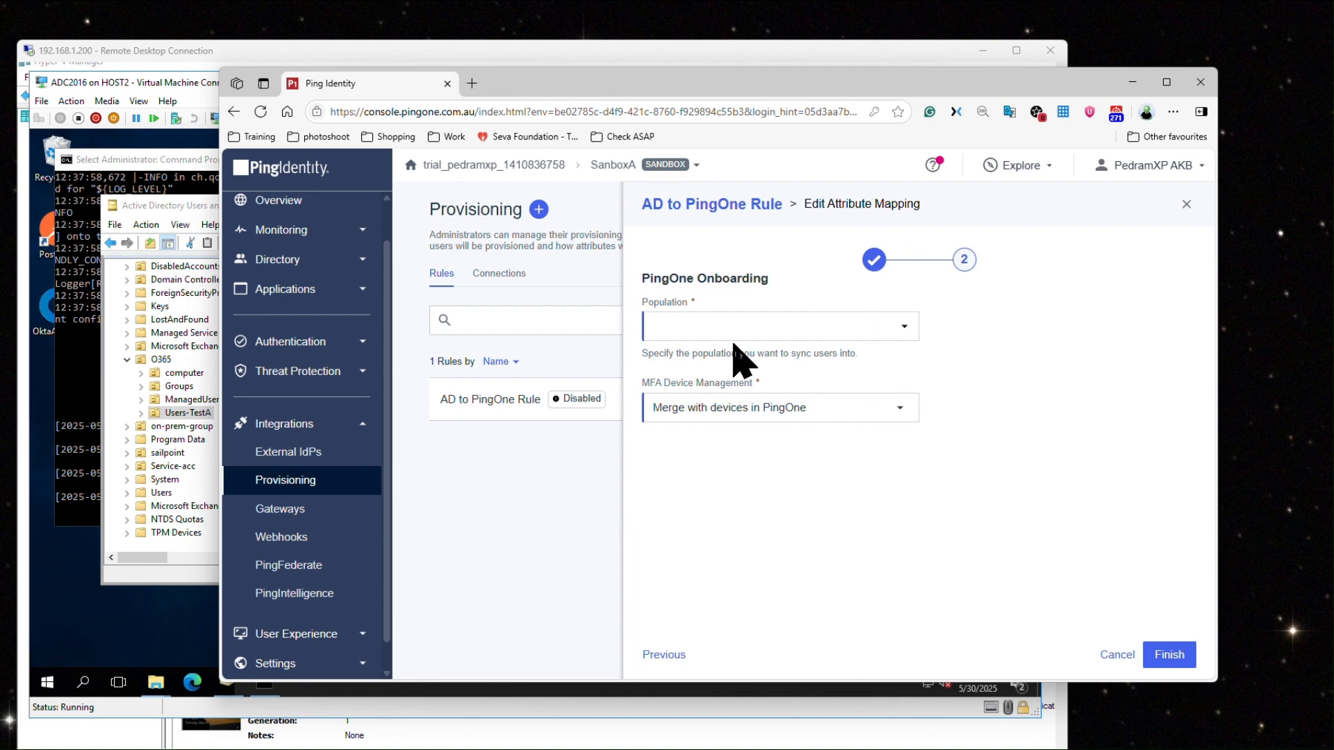
{"action": "left_click", "coordinate": [908, 326]}
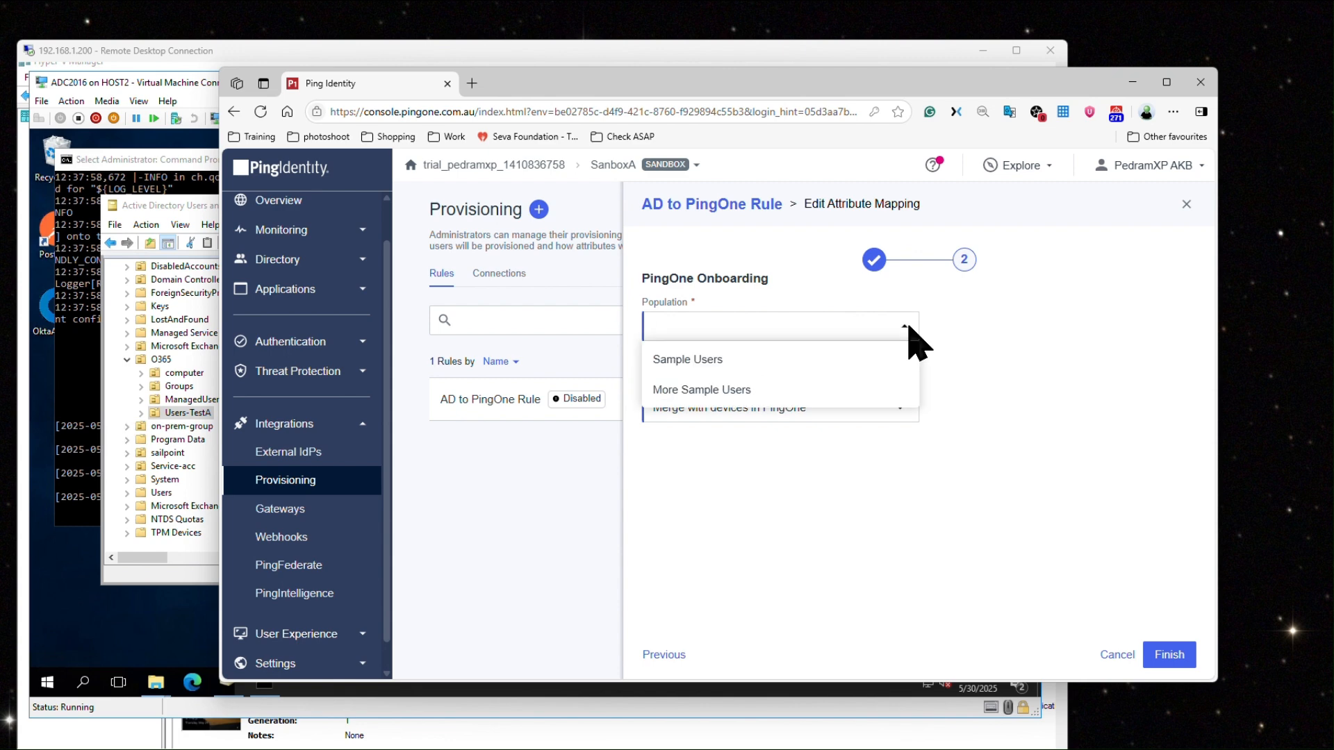
{"action": "left_click", "coordinate": [842, 369]}
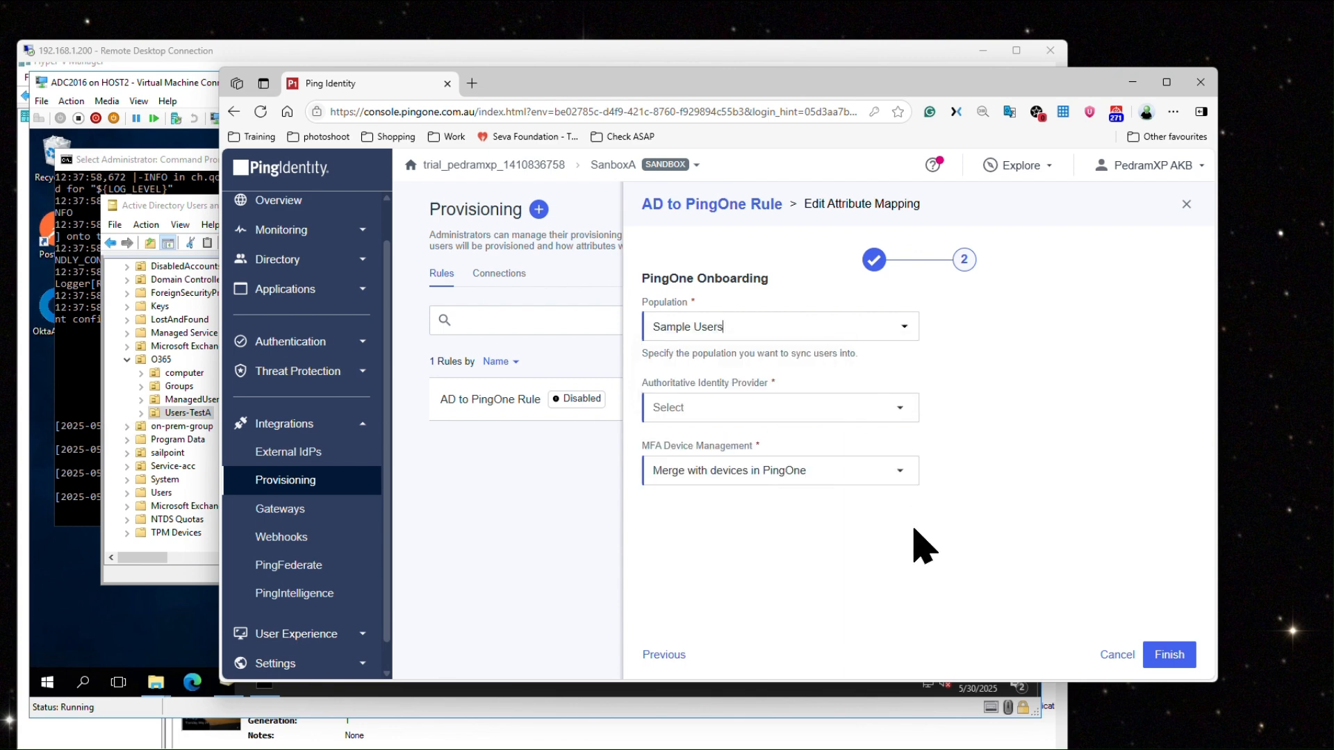
{"action": "left_click", "coordinate": [878, 417]}
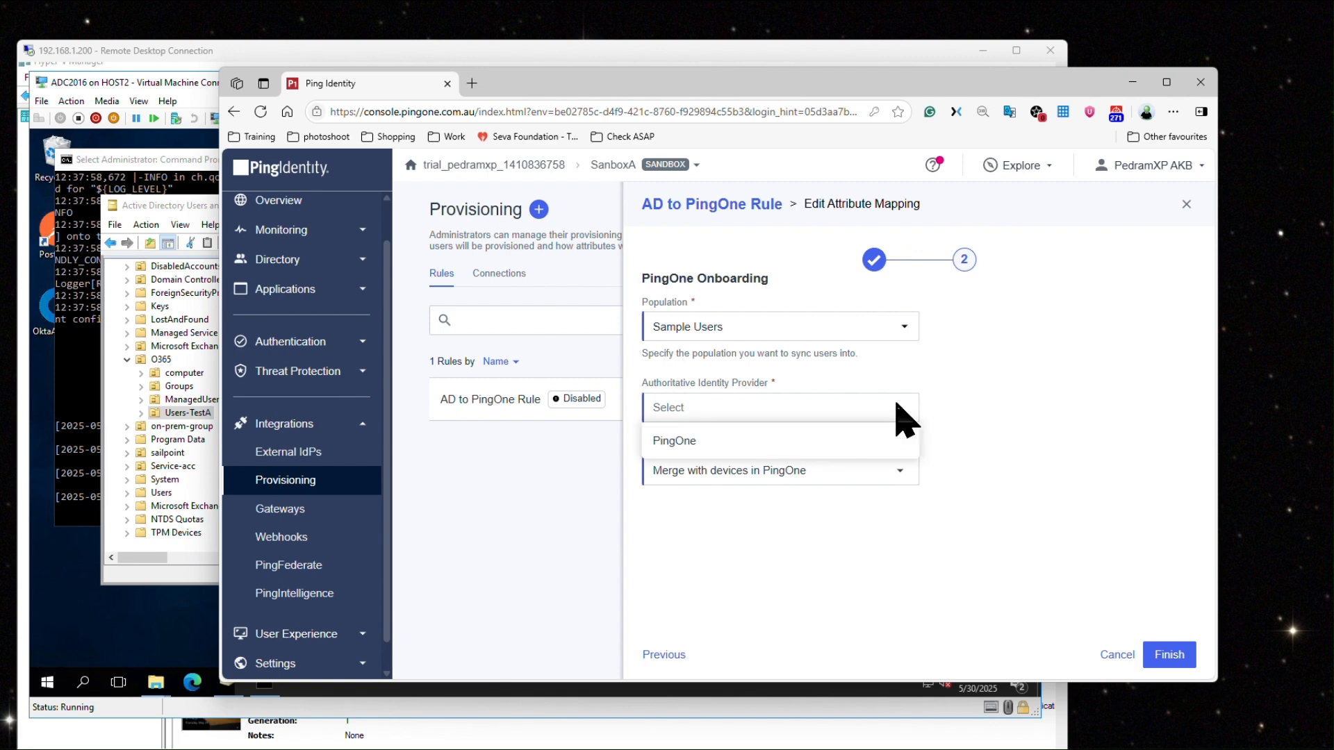
{"action": "left_click", "coordinate": [742, 450]}
Step: Turn off Set Password, set MFA Device Management to Do not manage devices, and save the attribute mapping
{"action": "scroll", "coordinate": [1062, 512], "scroll_direction": "down", "scroll_amount": 1}
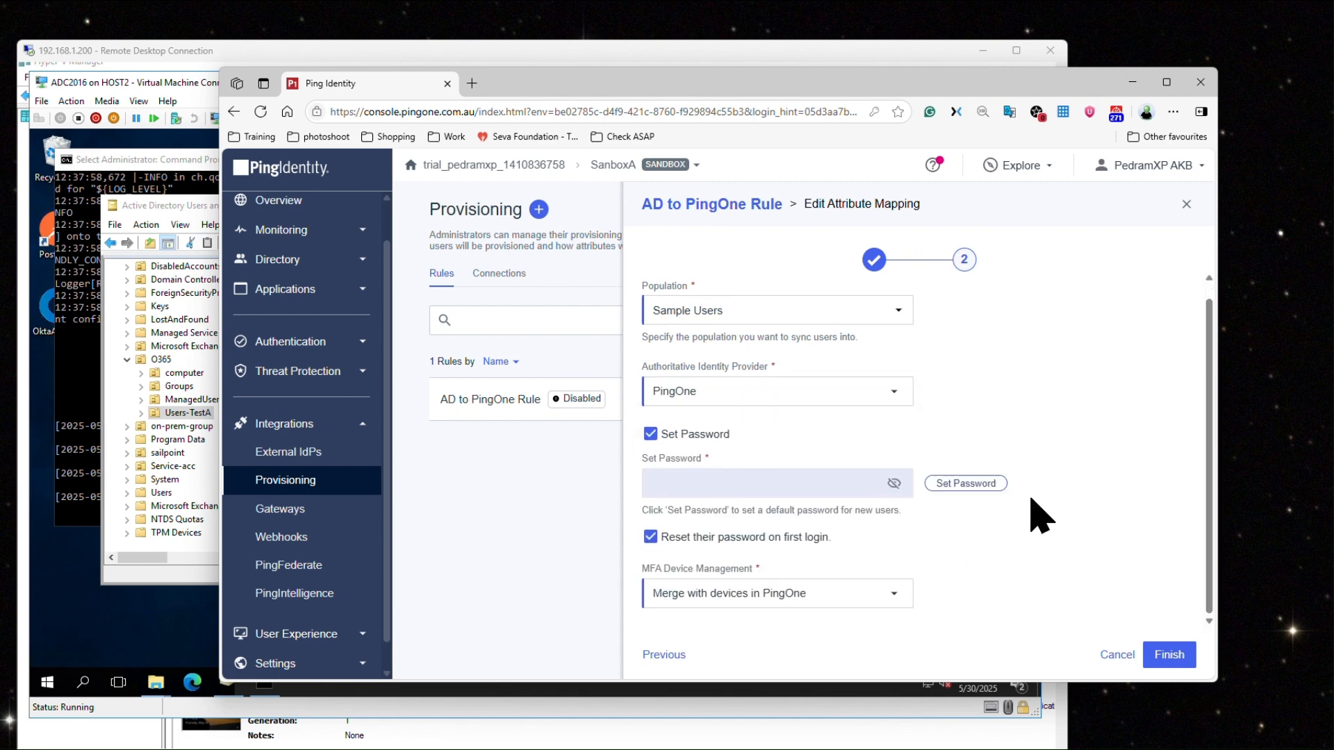
{"action": "left_click", "coordinate": [651, 436]}
{"action": "left_click", "coordinate": [863, 504]}
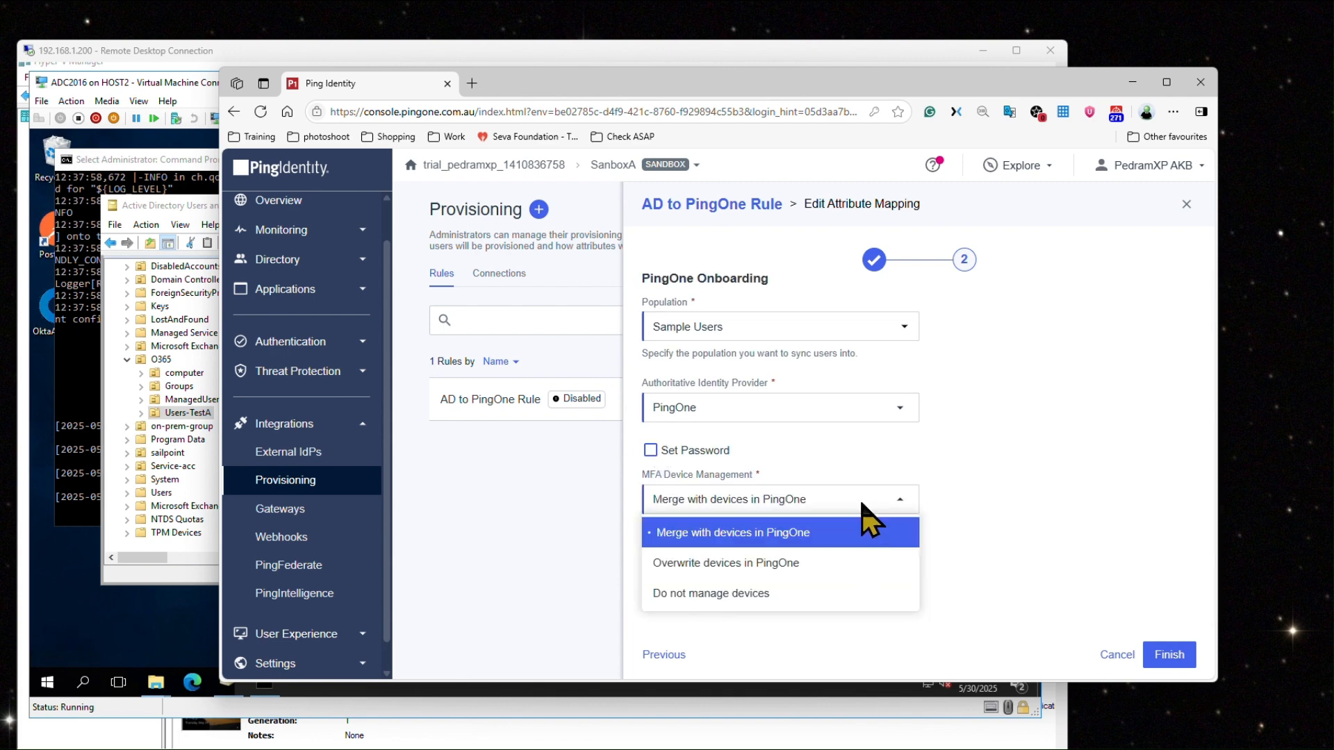
{"action": "left_click", "coordinate": [798, 604]}
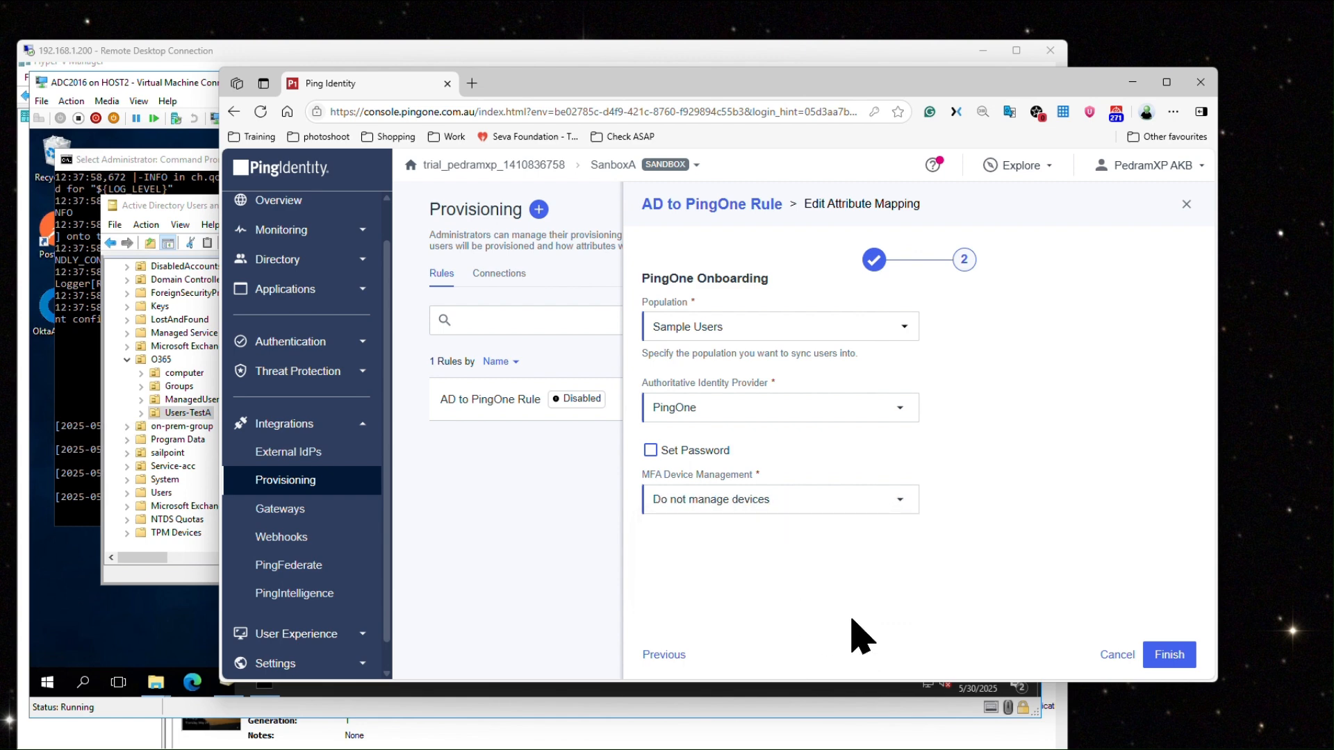
{"action": "left_click", "coordinate": [1176, 657]}
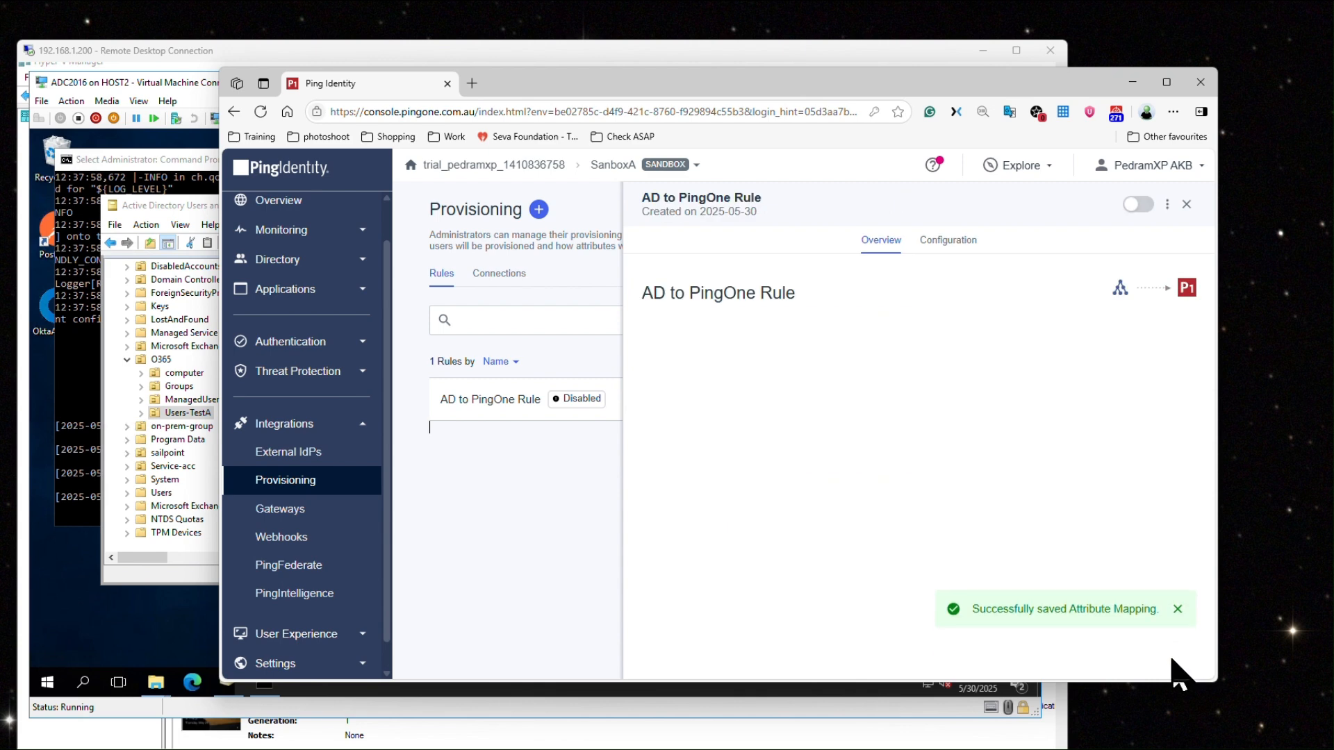
Step: Enable the AD to PingOne Rule and check the Impacted and Success figures in its sync summary
{"action": "left_click", "coordinate": [619, 13]}
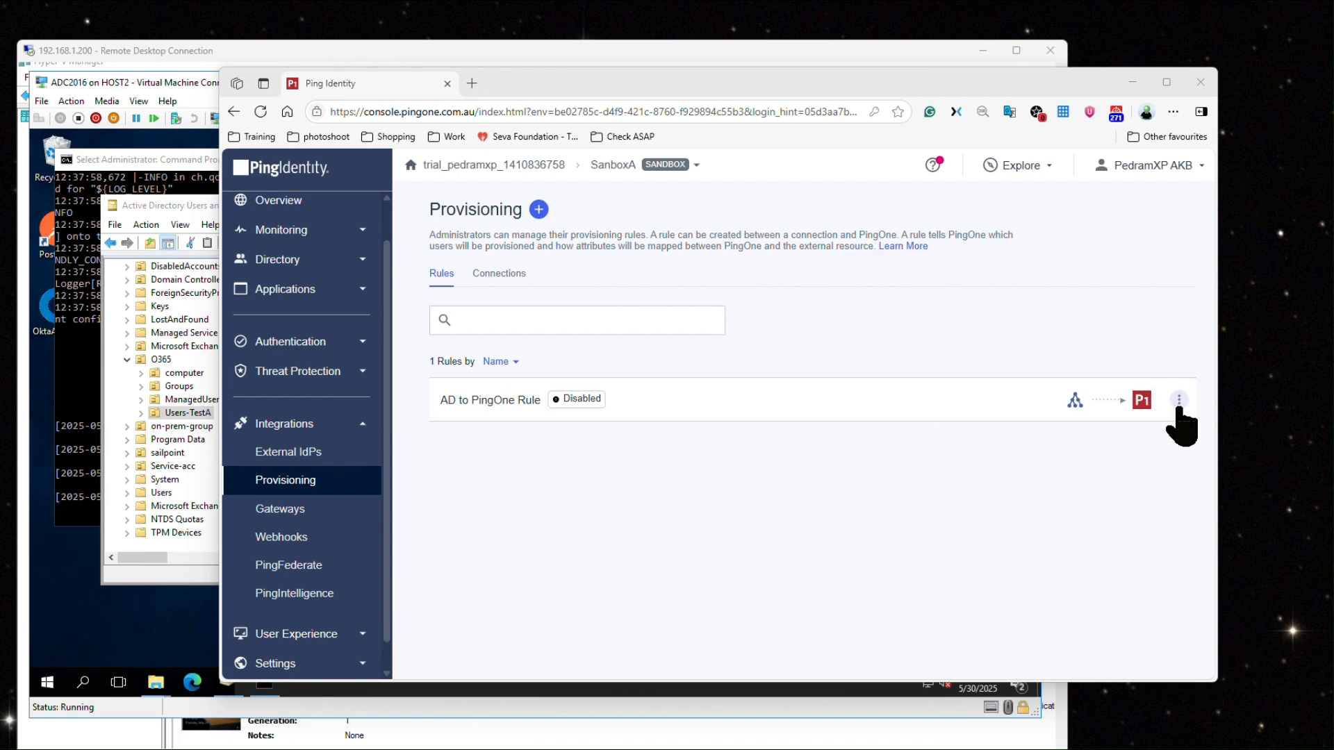
{"action": "left_click", "coordinate": [1000, 408]}
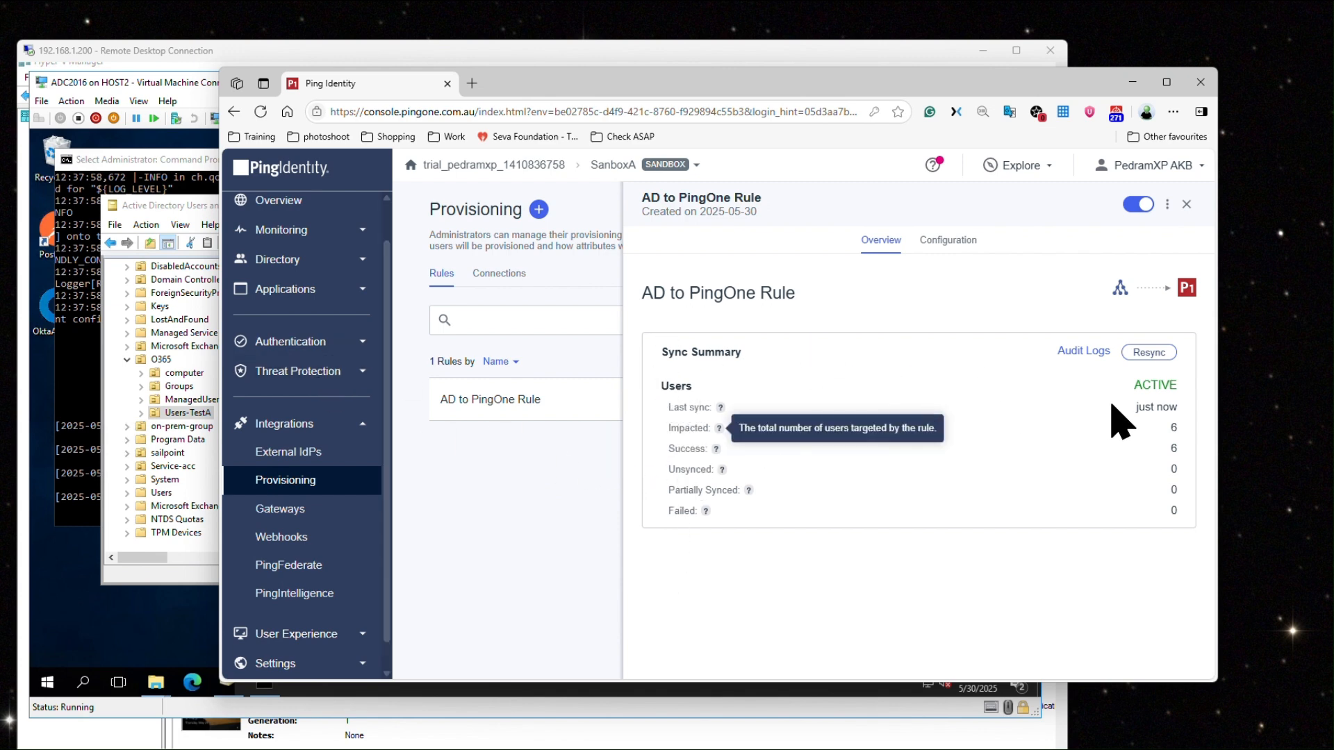
{"action": "double_click", "coordinate": [690, 428]}
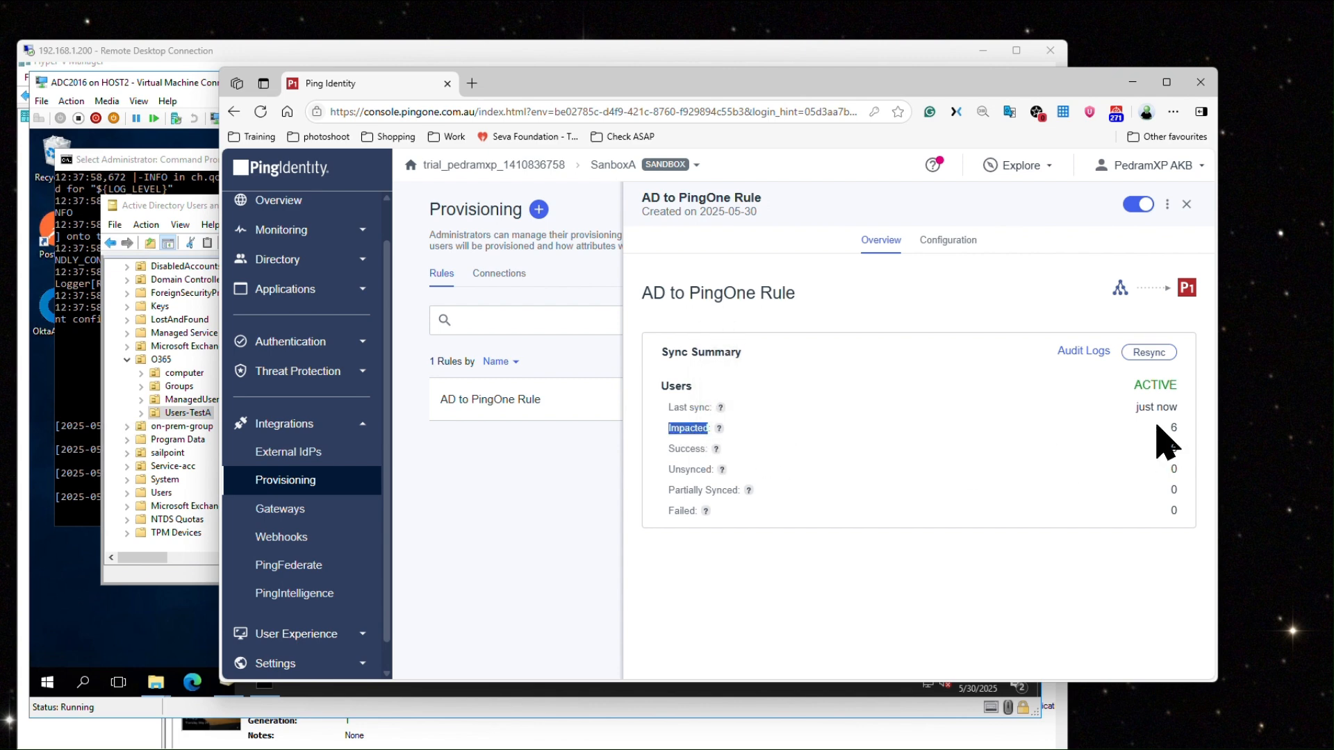
{"action": "double_click", "coordinate": [686, 448]}
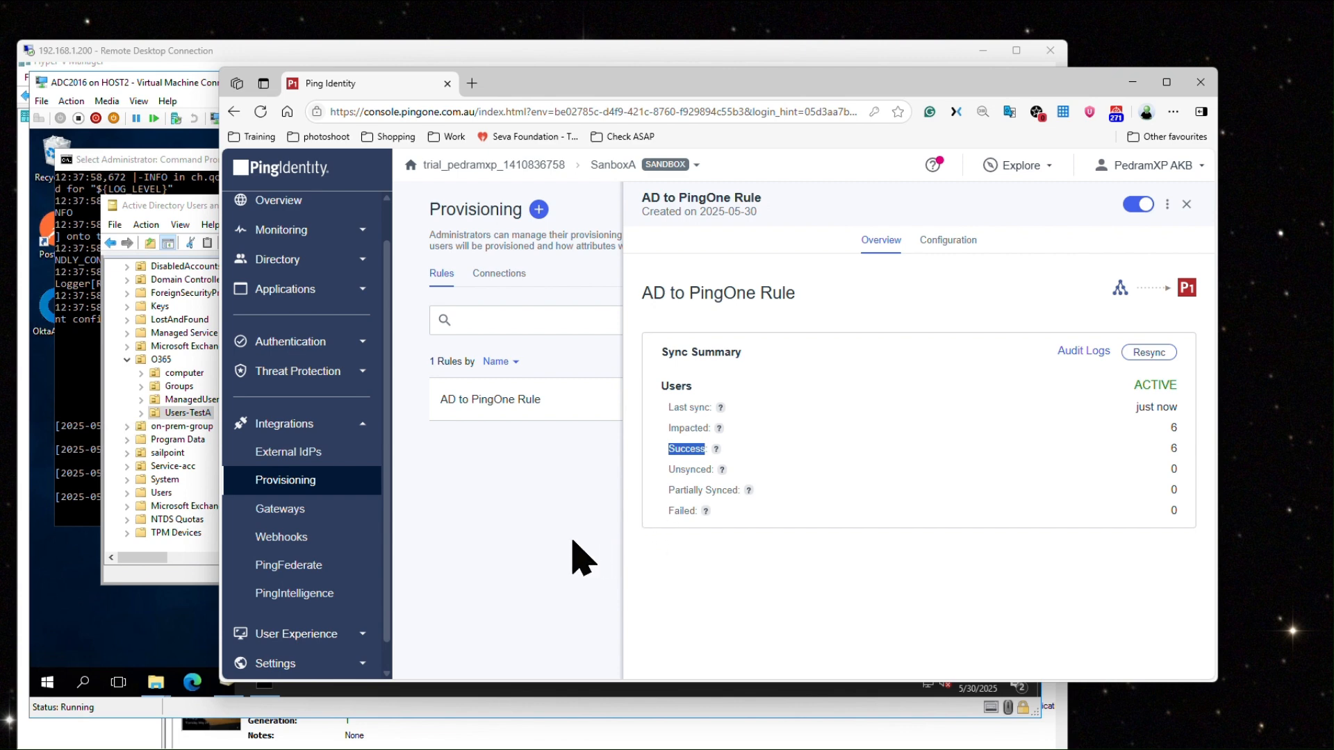
Step: Review the Users Base DN in the rule's source LDAP setup and close the rule details
{"action": "left_click", "coordinate": [924, 245]}
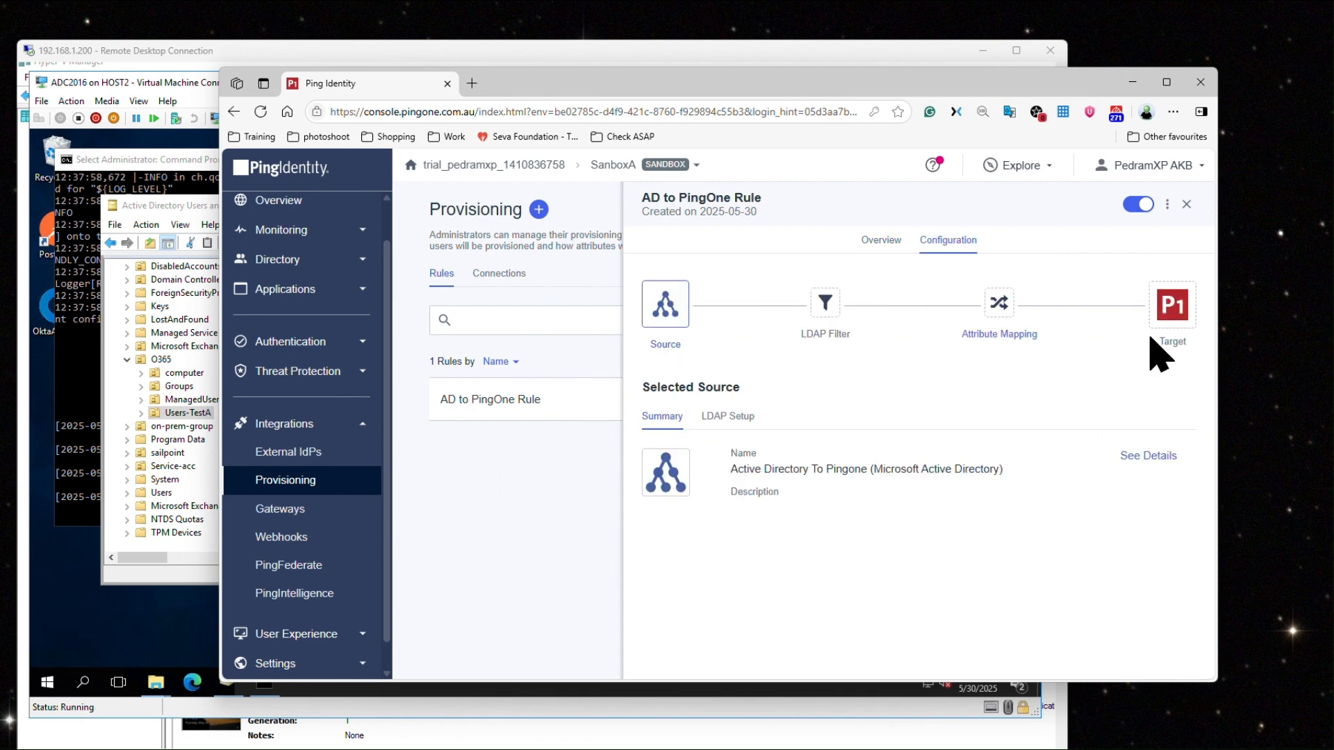
{"action": "left_click", "coordinate": [725, 418]}
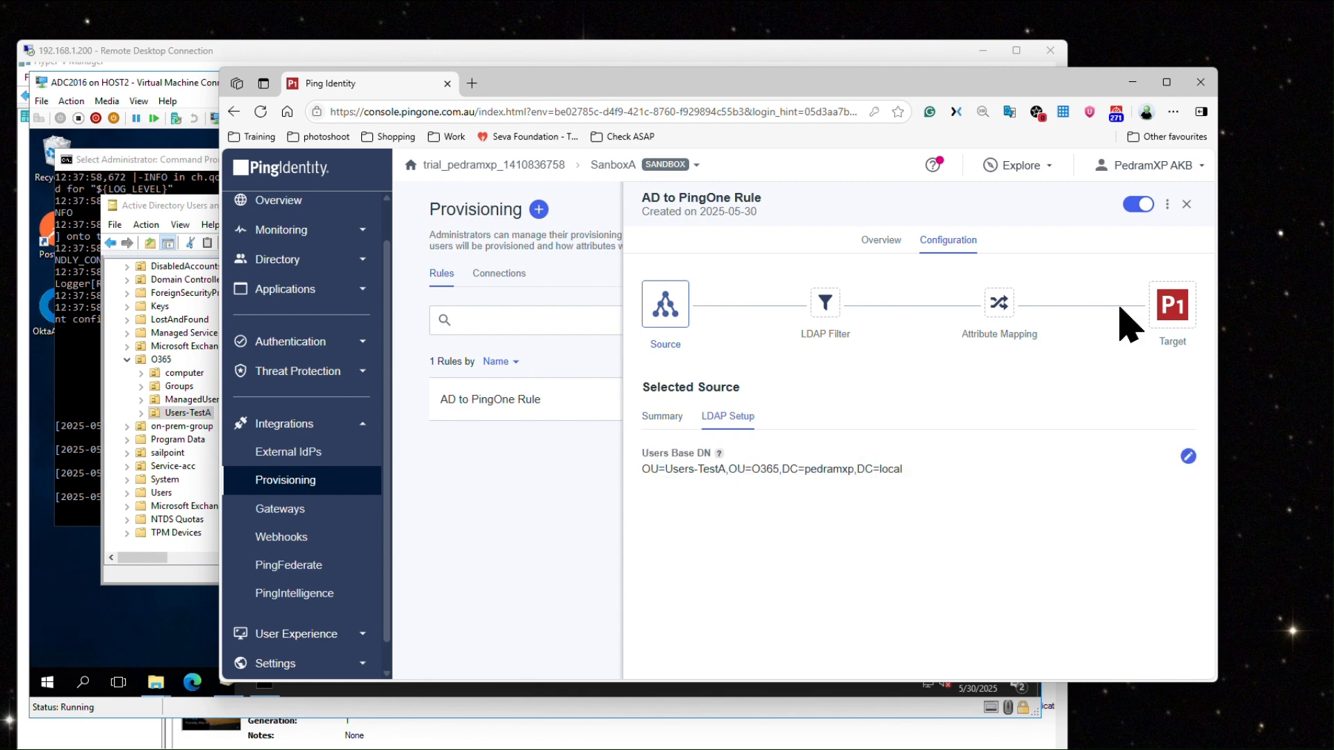
{"action": "left_click", "coordinate": [1186, 204]}
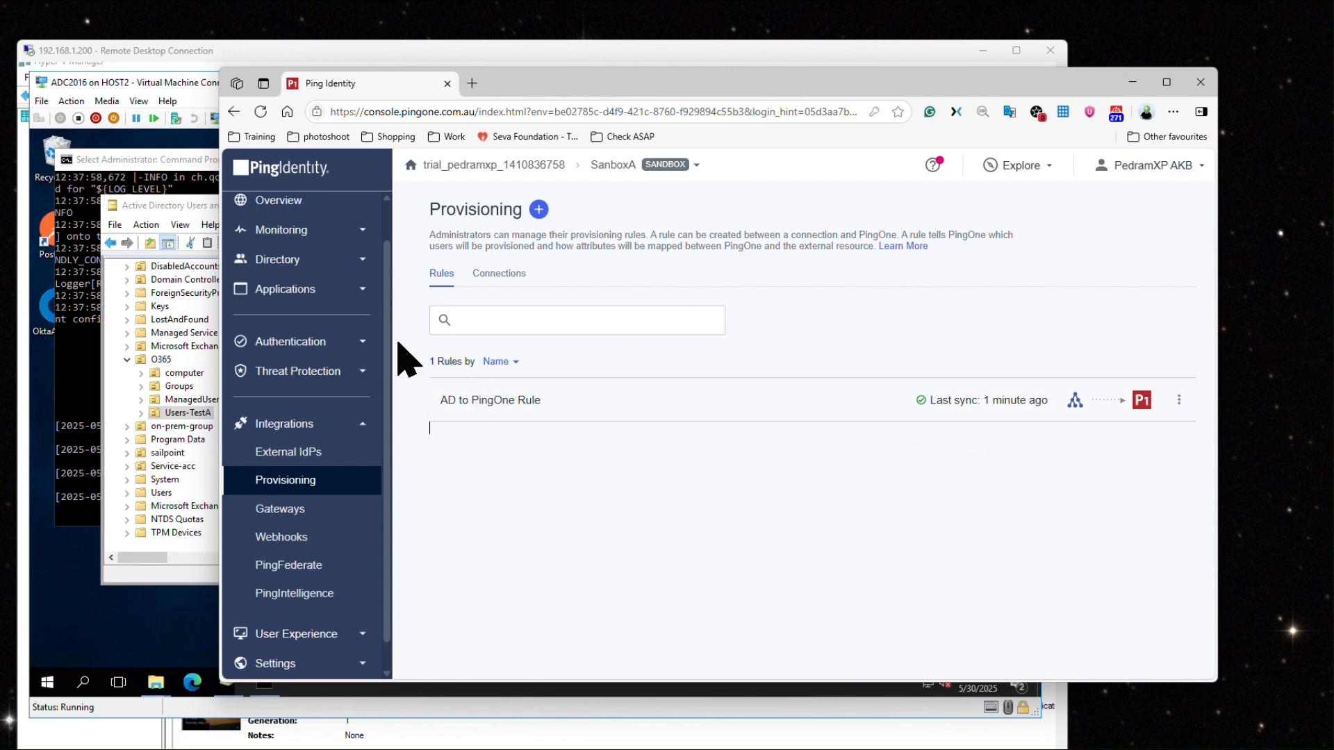
Step: Open the directory's user list and look through it for the accounts synced from Active Directory
{"action": "left_click", "coordinate": [289, 263]}
{"action": "left_click", "coordinate": [351, 289]}
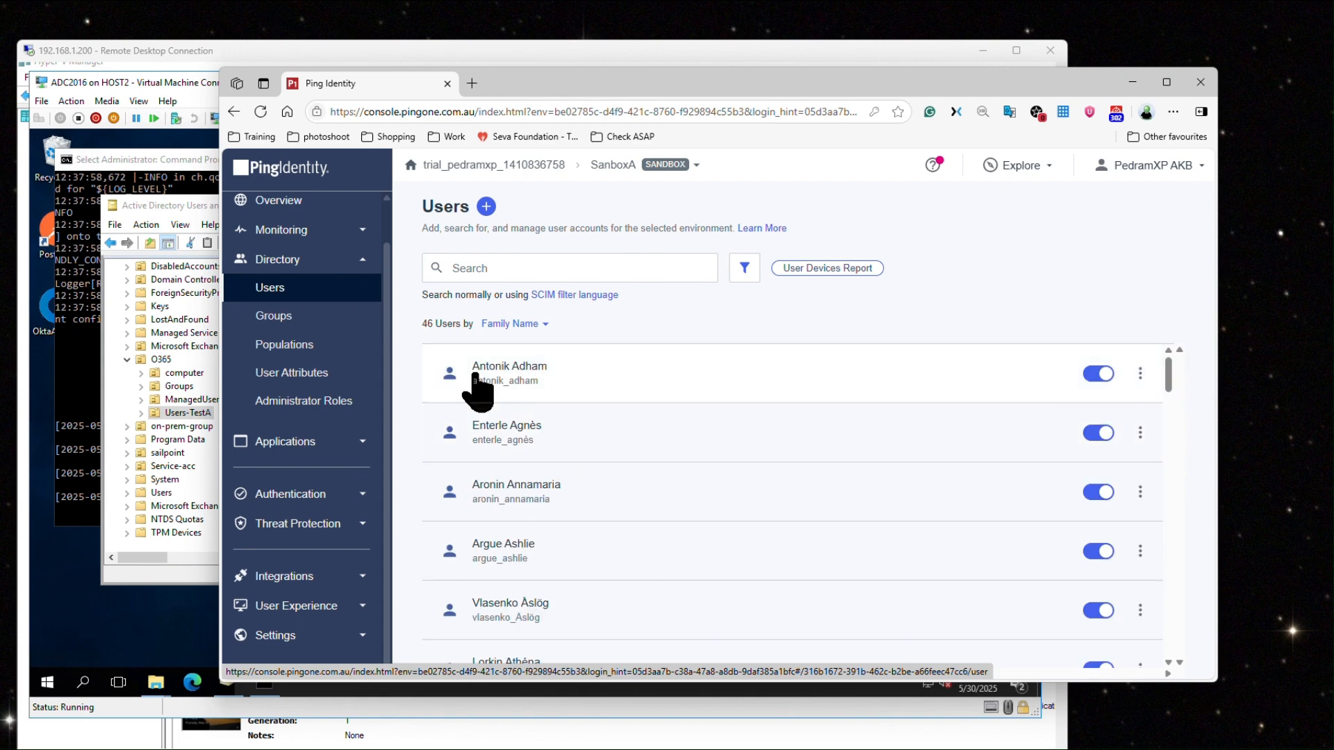
{"action": "scroll", "coordinate": [650, 458], "scroll_direction": "down", "scroll_amount": 5}
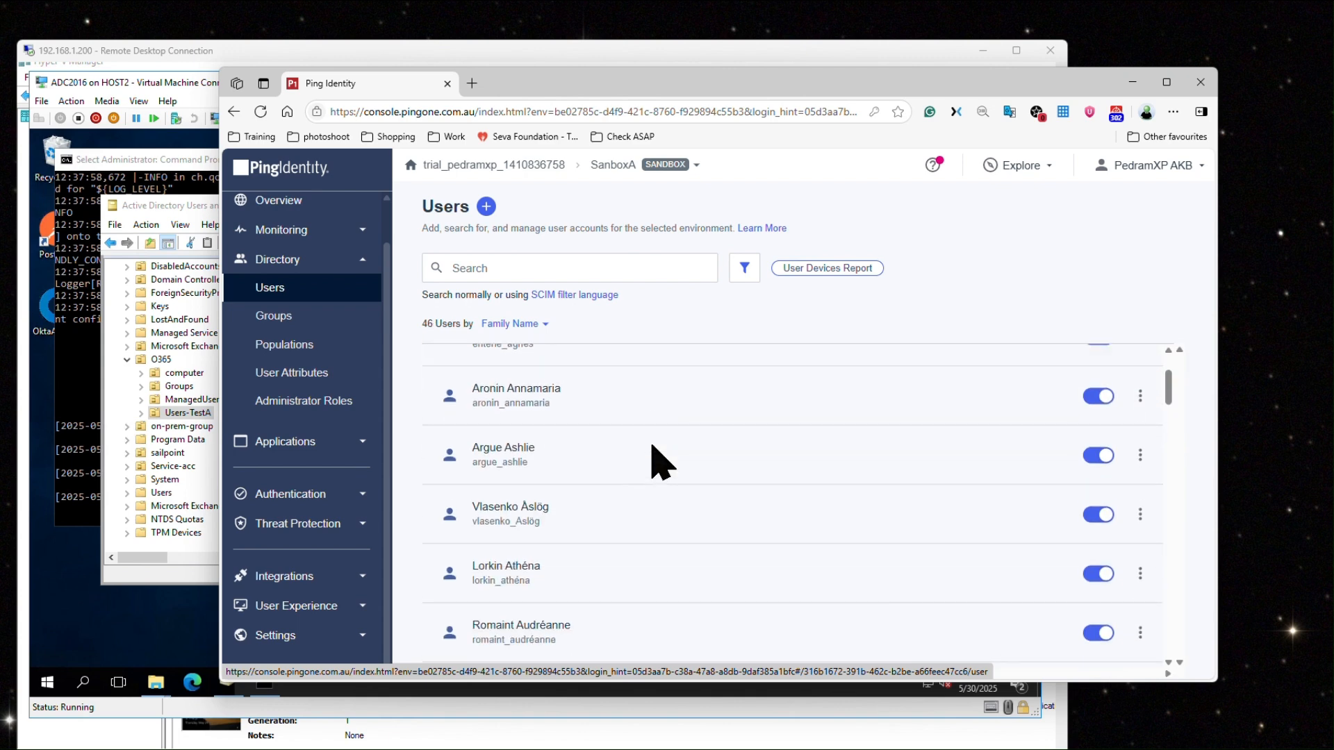
Step: In Active Directory Users and Computers, copy the user logon name from the third Users-TestA user's account properties and close them unchanged
{"action": "left_click", "coordinate": [155, 561]}
{"action": "right_click", "coordinate": [290, 316]}
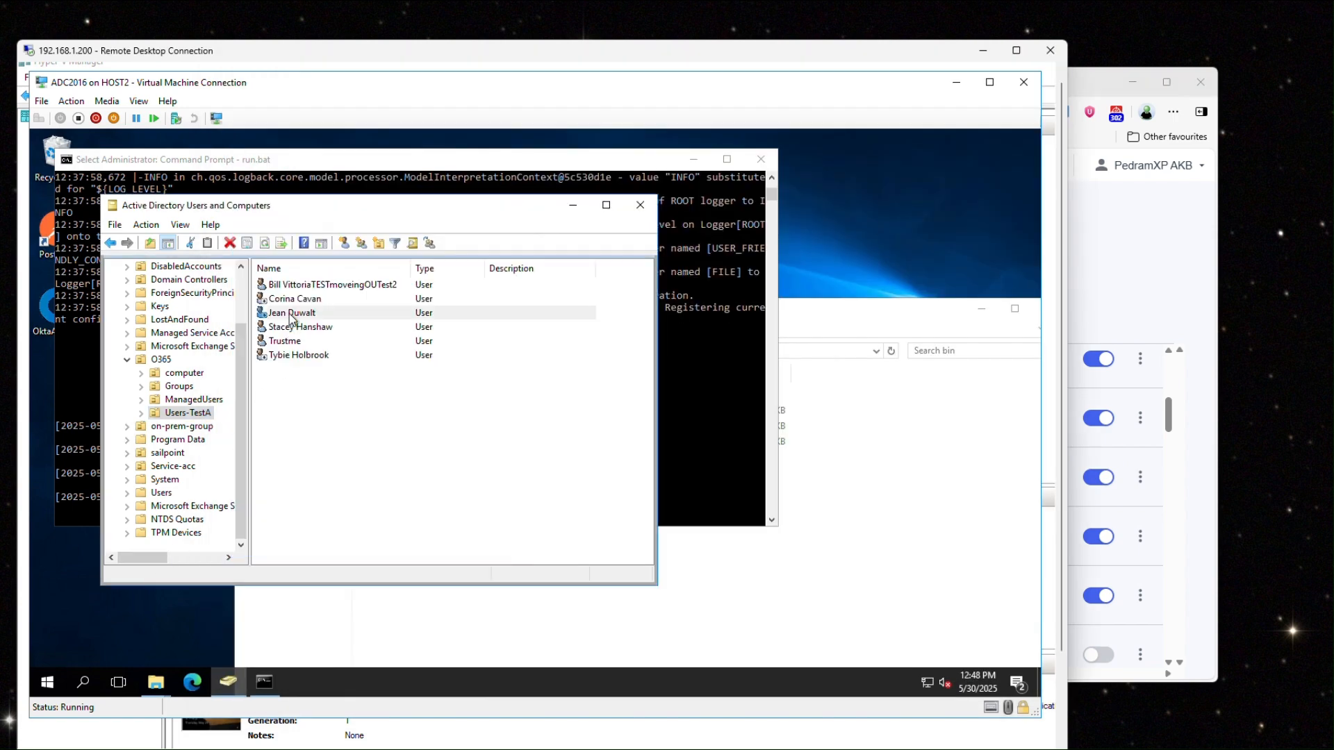
{"action": "left_click", "coordinate": [342, 548]}
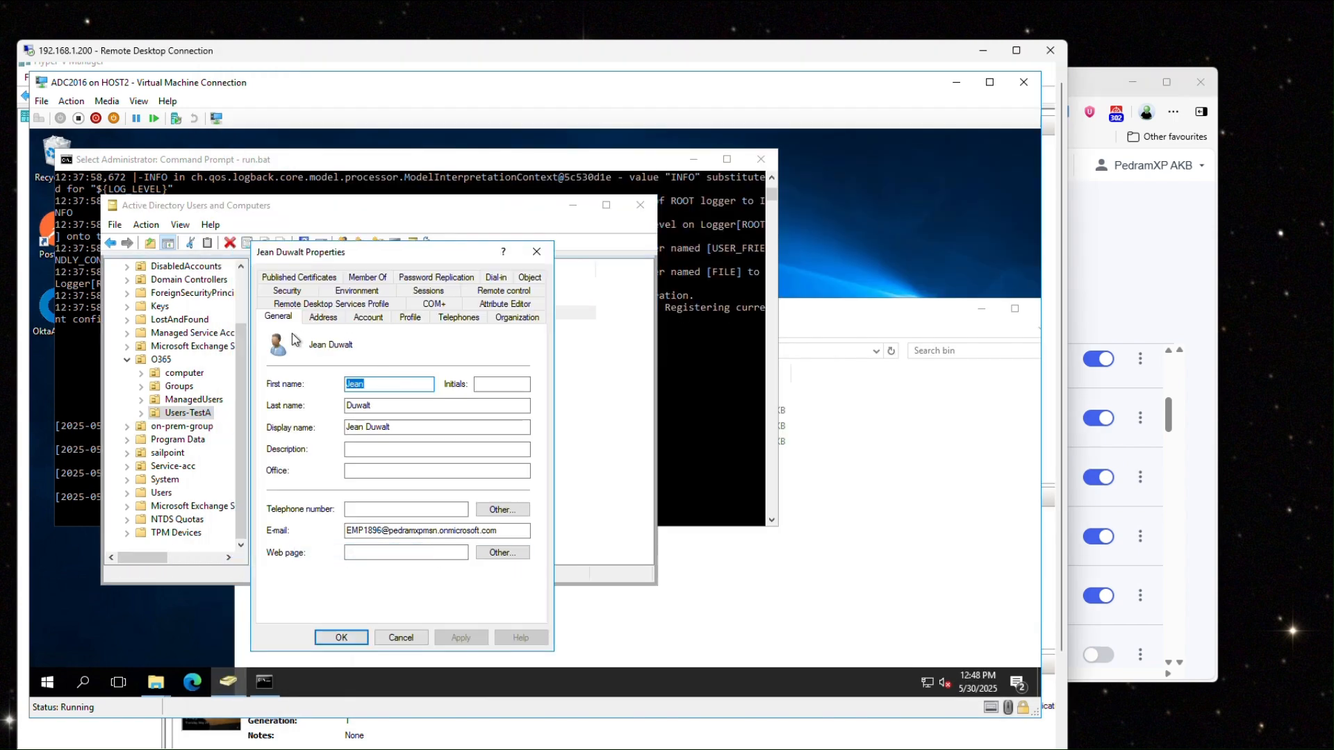
{"action": "left_click", "coordinate": [366, 317]}
{"action": "right_click", "coordinate": [281, 353]}
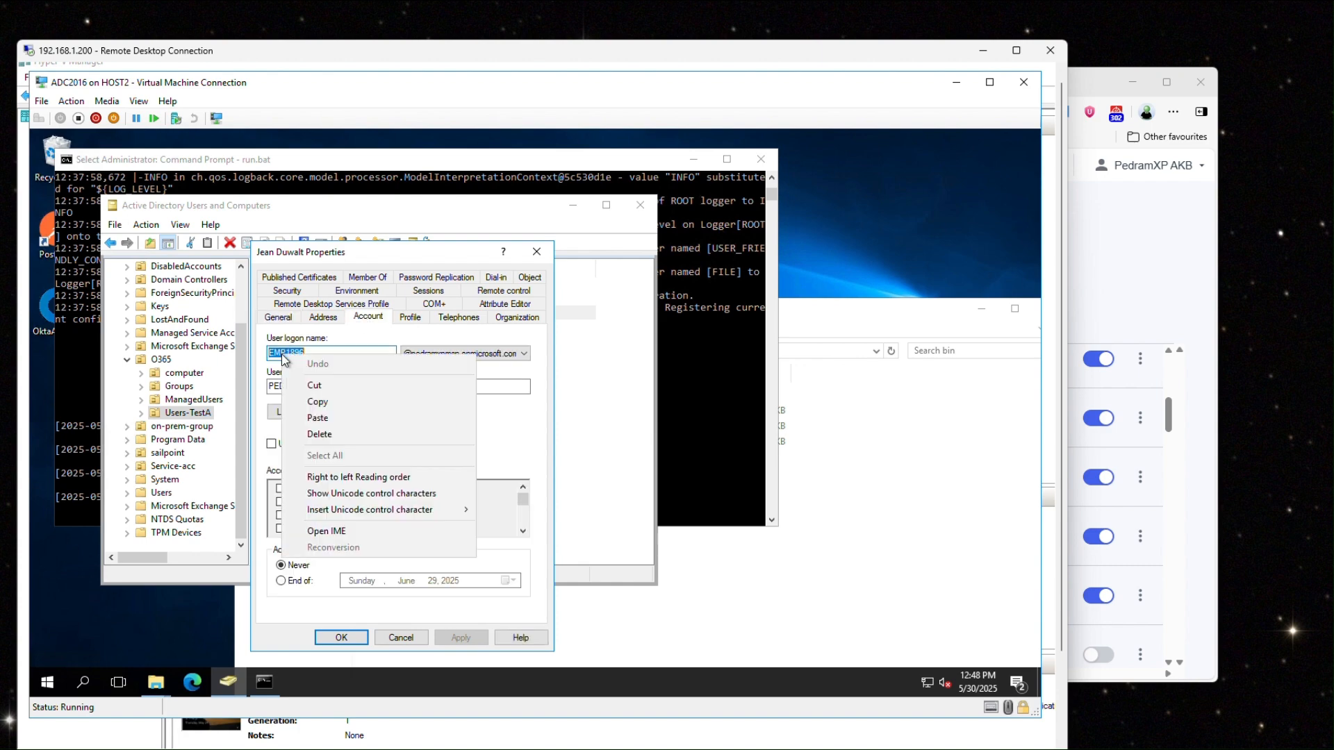
{"action": "left_click", "coordinate": [310, 402]}
{"action": "left_click", "coordinate": [400, 637]}
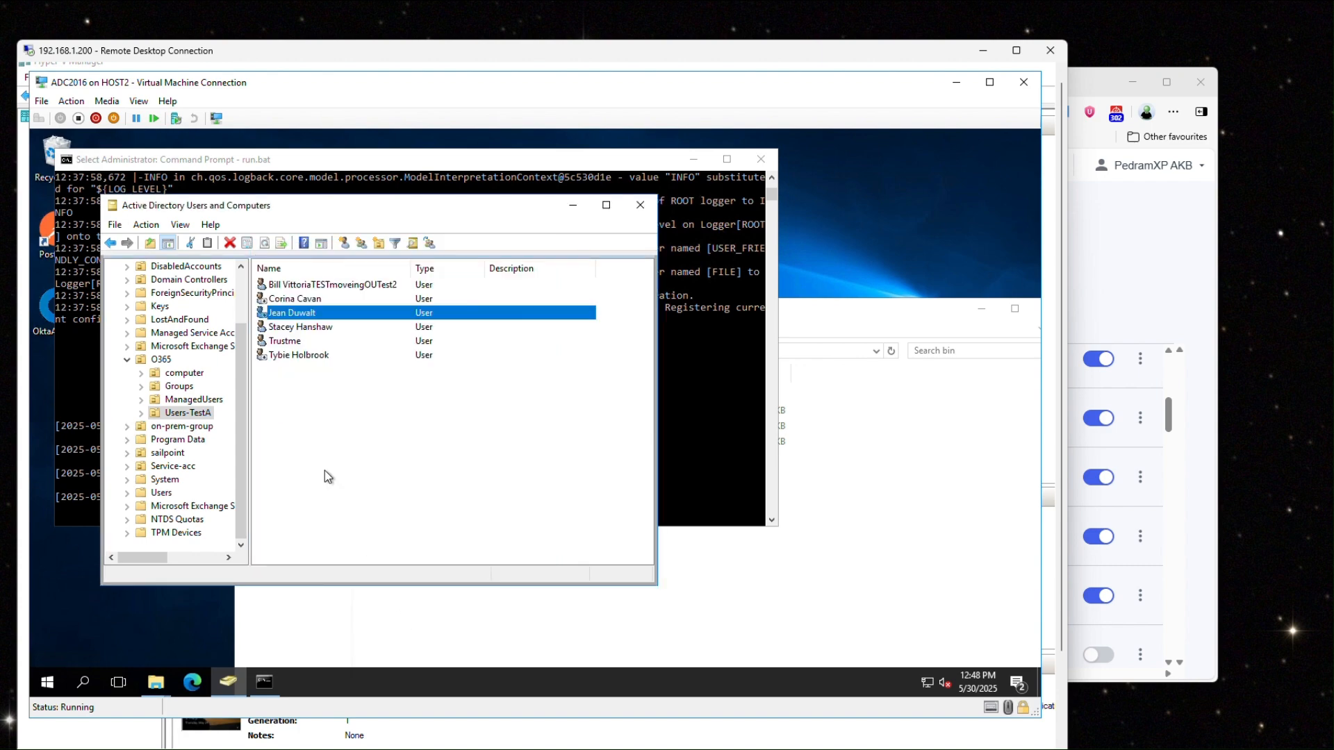
Step: Back in PingOne, search the users by that account's first name and compare the match with its entry in the Users-TestA organizational unit
{"action": "left_click", "coordinate": [1174, 552]}
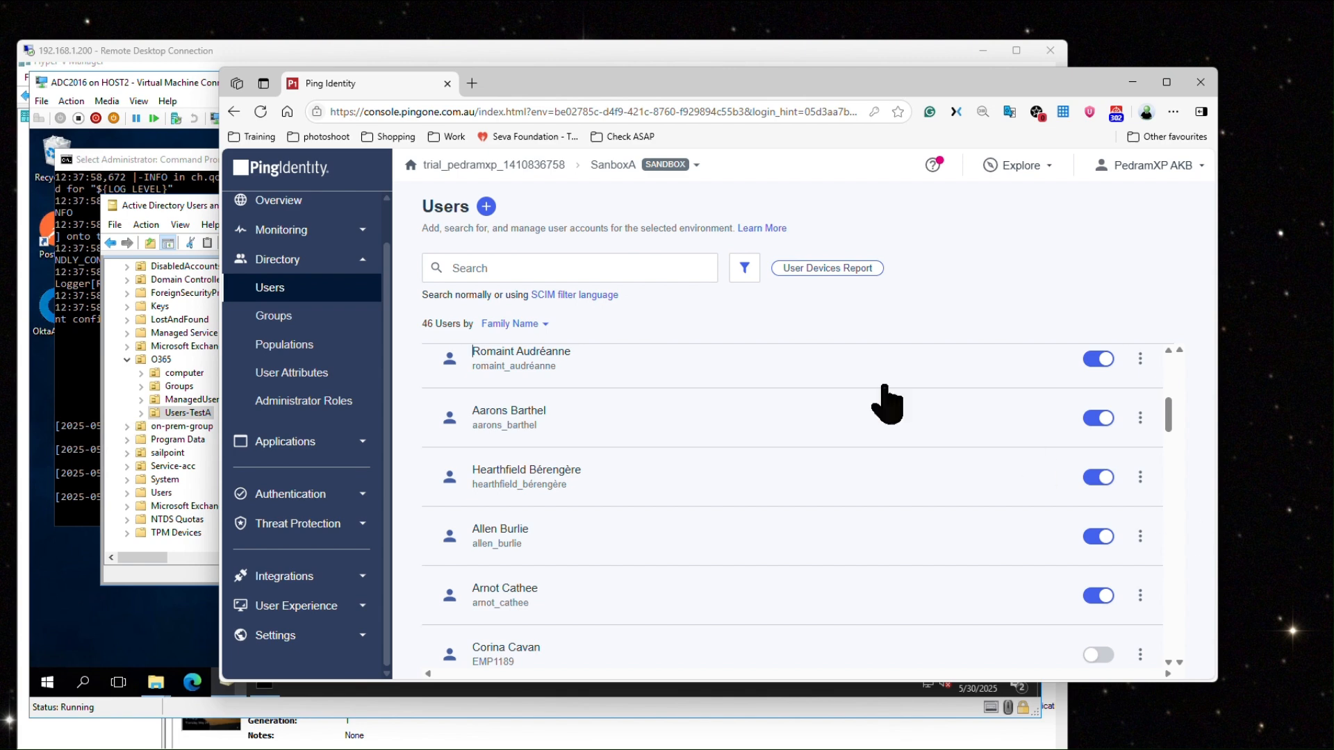
{"action": "left_click", "coordinate": [591, 268]}
{"action": "type", "text": "jk"}
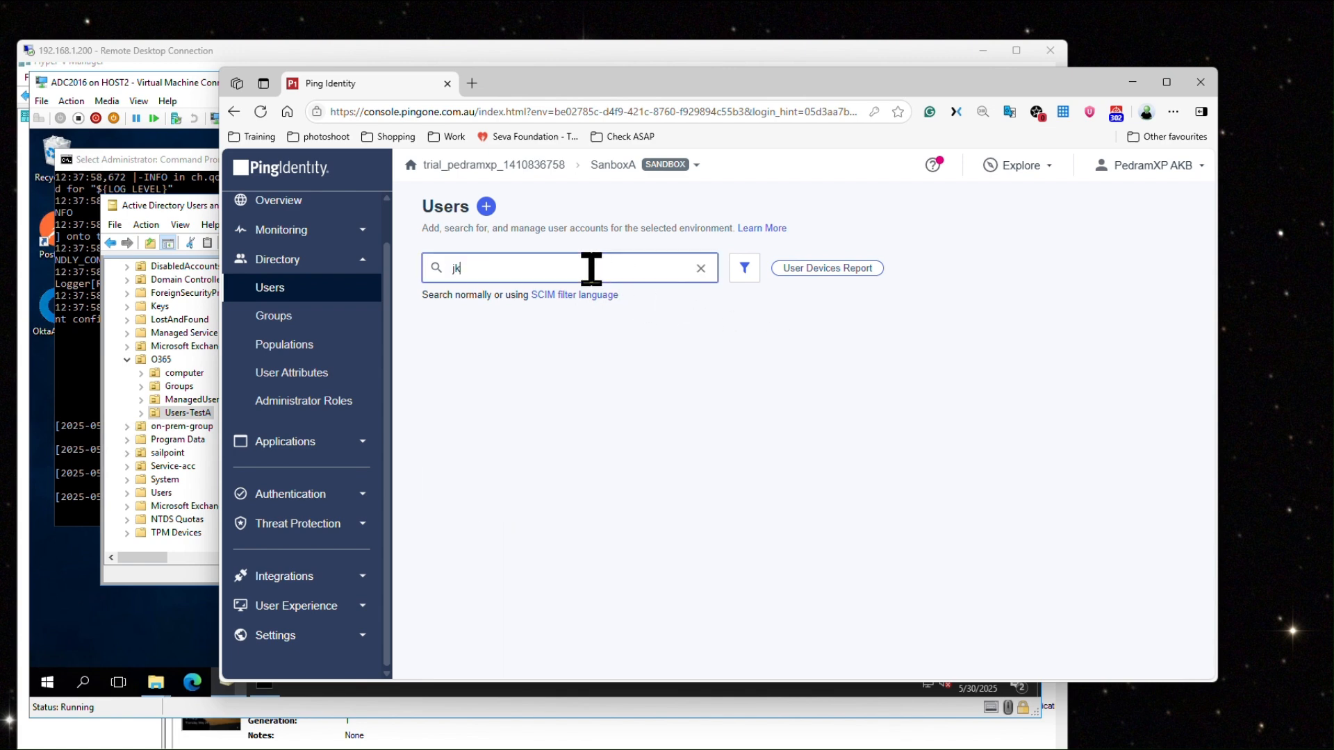
{"action": "type", "text": "an"}
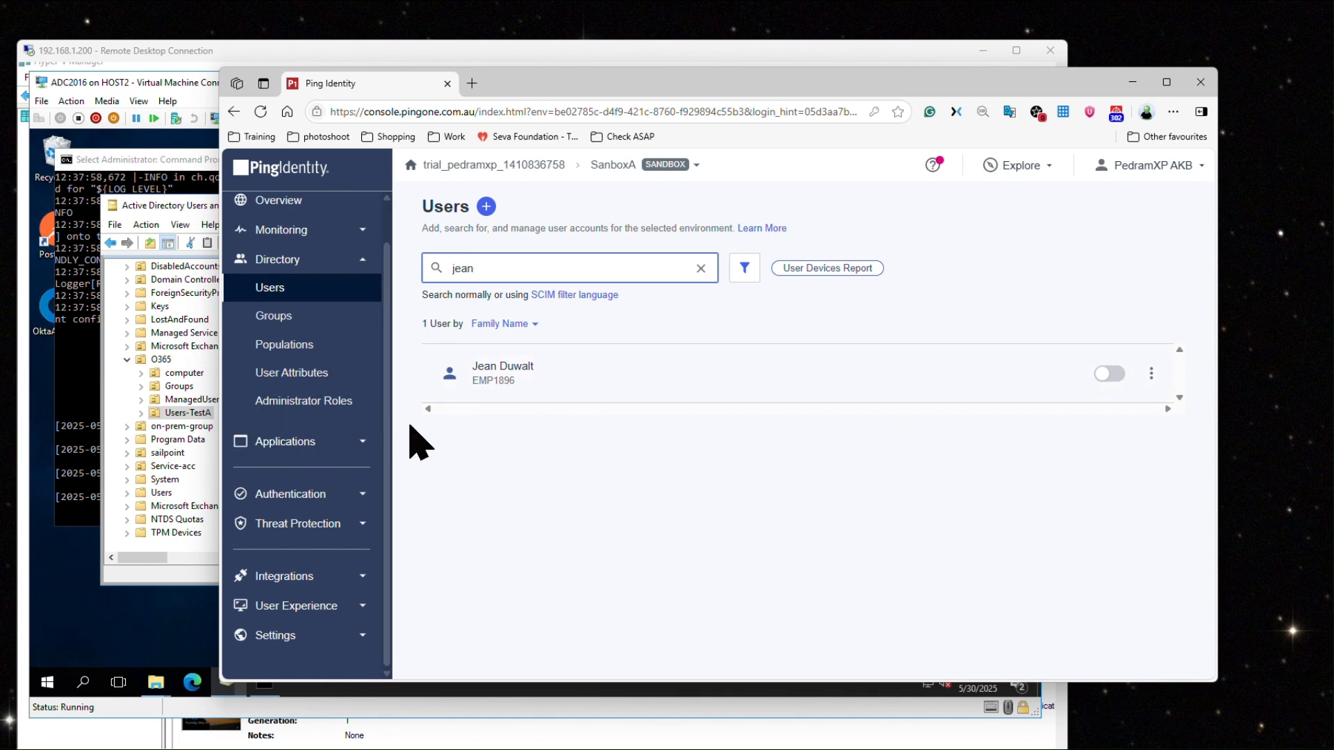
{"action": "left_click", "coordinate": [162, 420]}
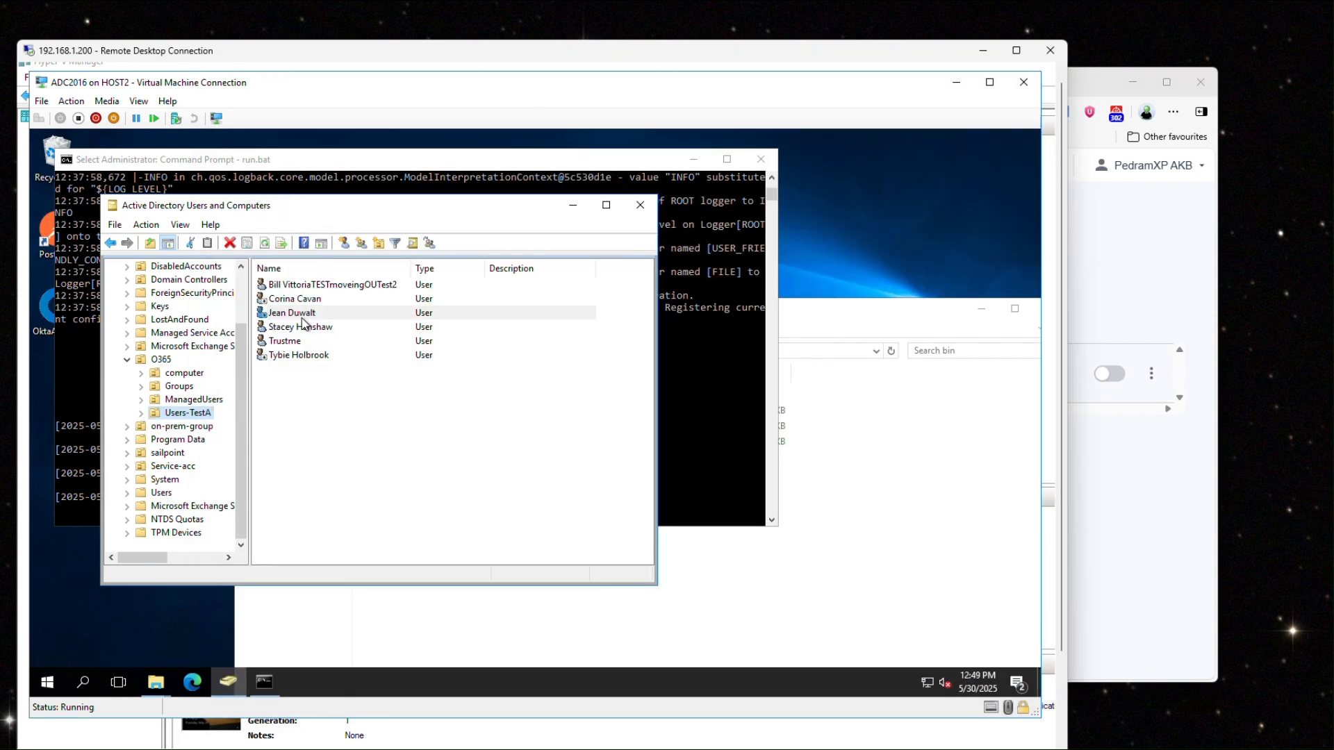
{"action": "left_click", "coordinate": [1102, 525]}
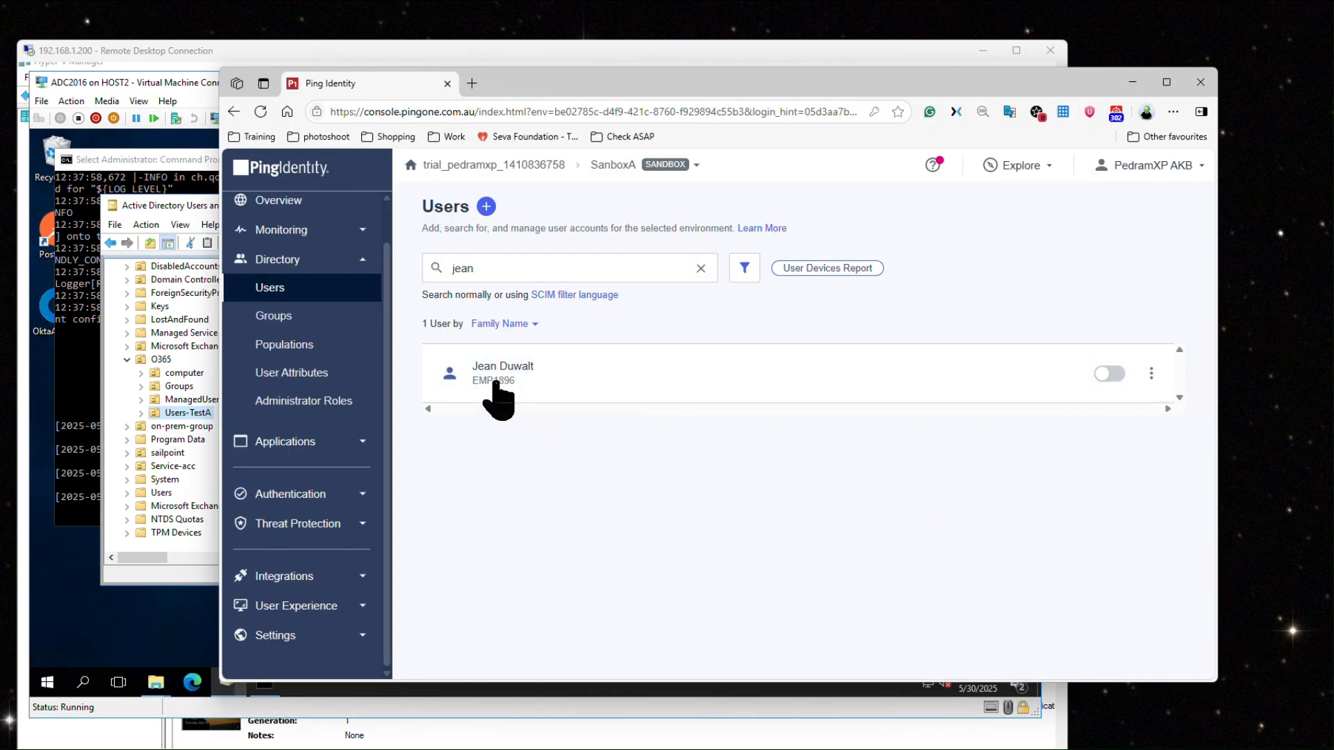
Step: Check the matched user against the third account in Users-TestA, then search PingOne's users by its first name again to view its enabled state
{"action": "left_click", "coordinate": [496, 385]}
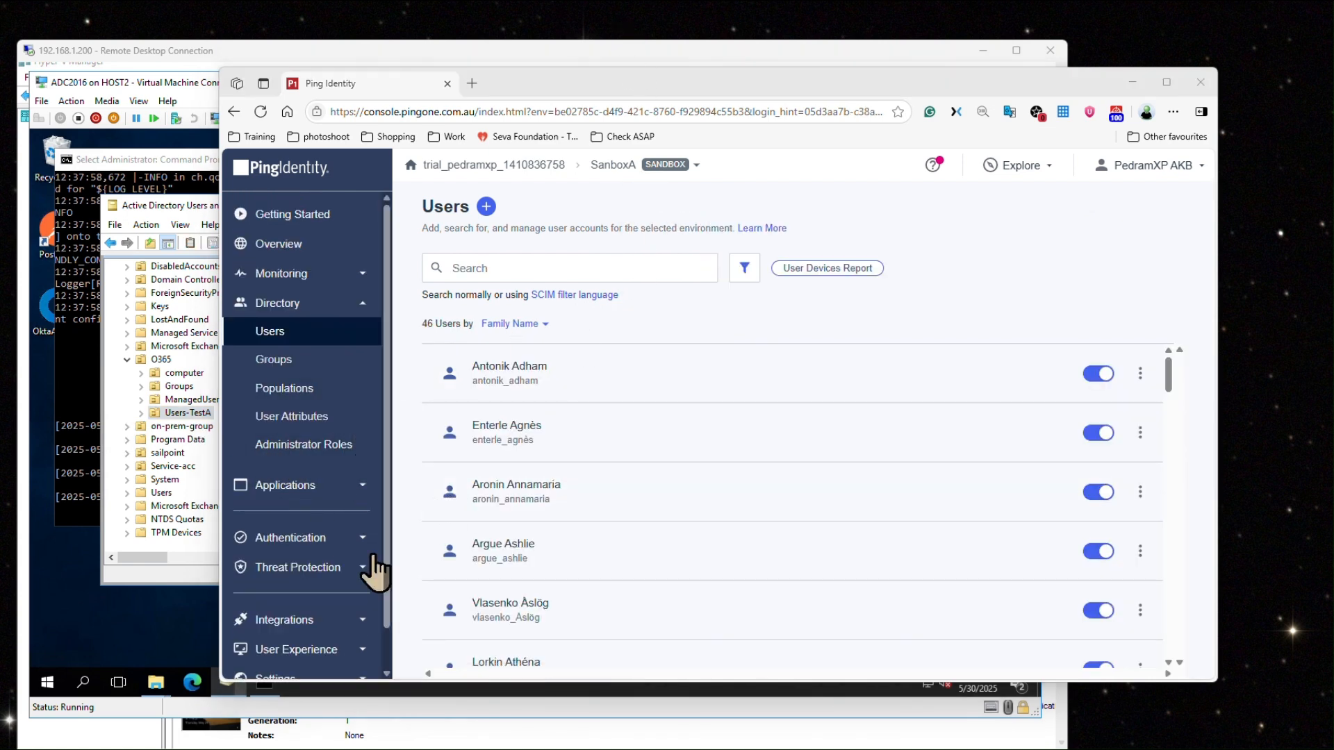
{"action": "left_click", "coordinate": [153, 564]}
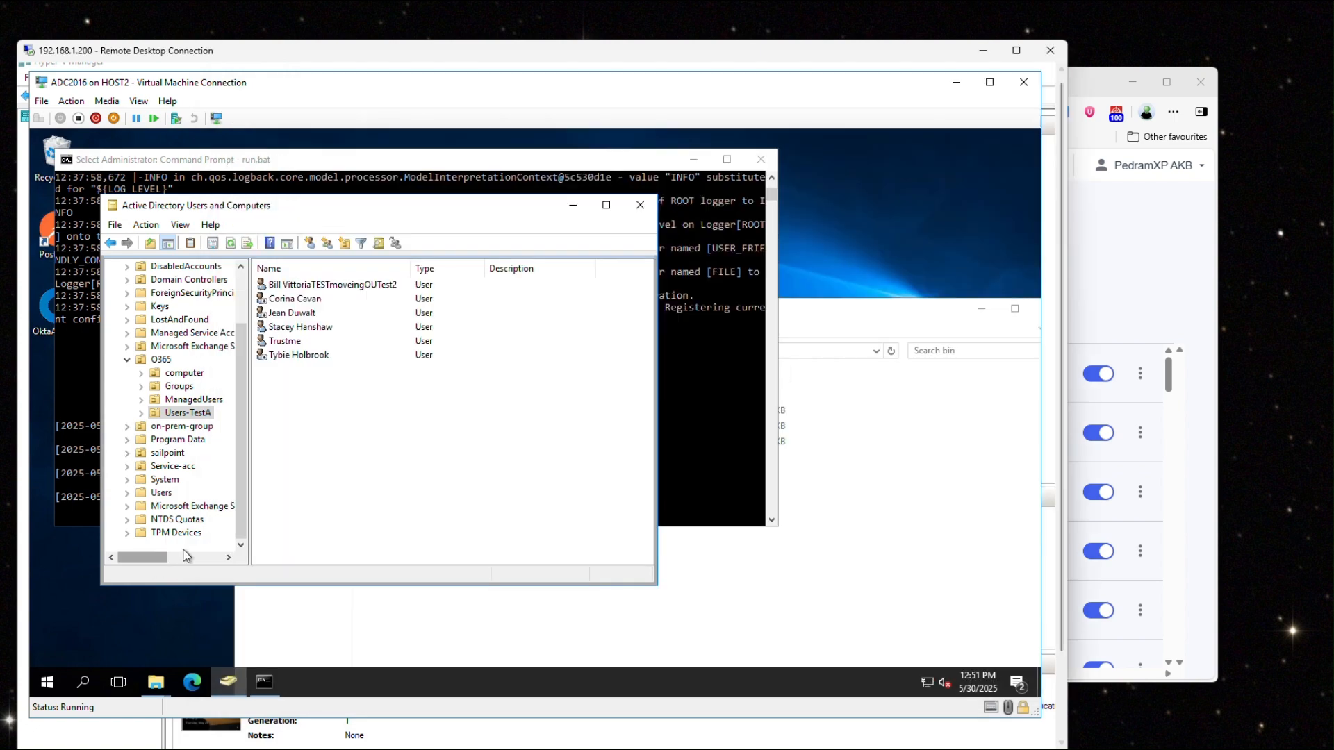
{"action": "left_click", "coordinate": [286, 316]}
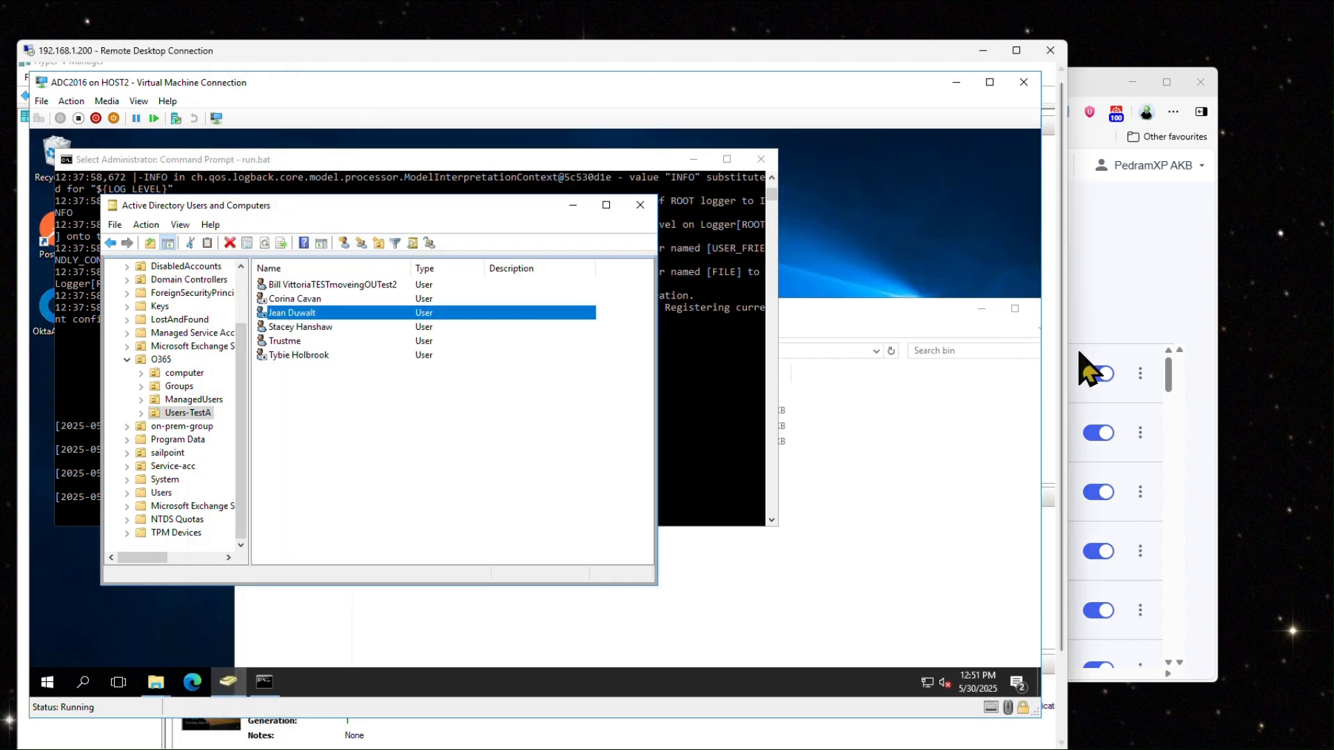
{"action": "left_click", "coordinate": [1131, 313]}
{"action": "left_click", "coordinate": [595, 262]}
{"action": "type", "text": "jean"}
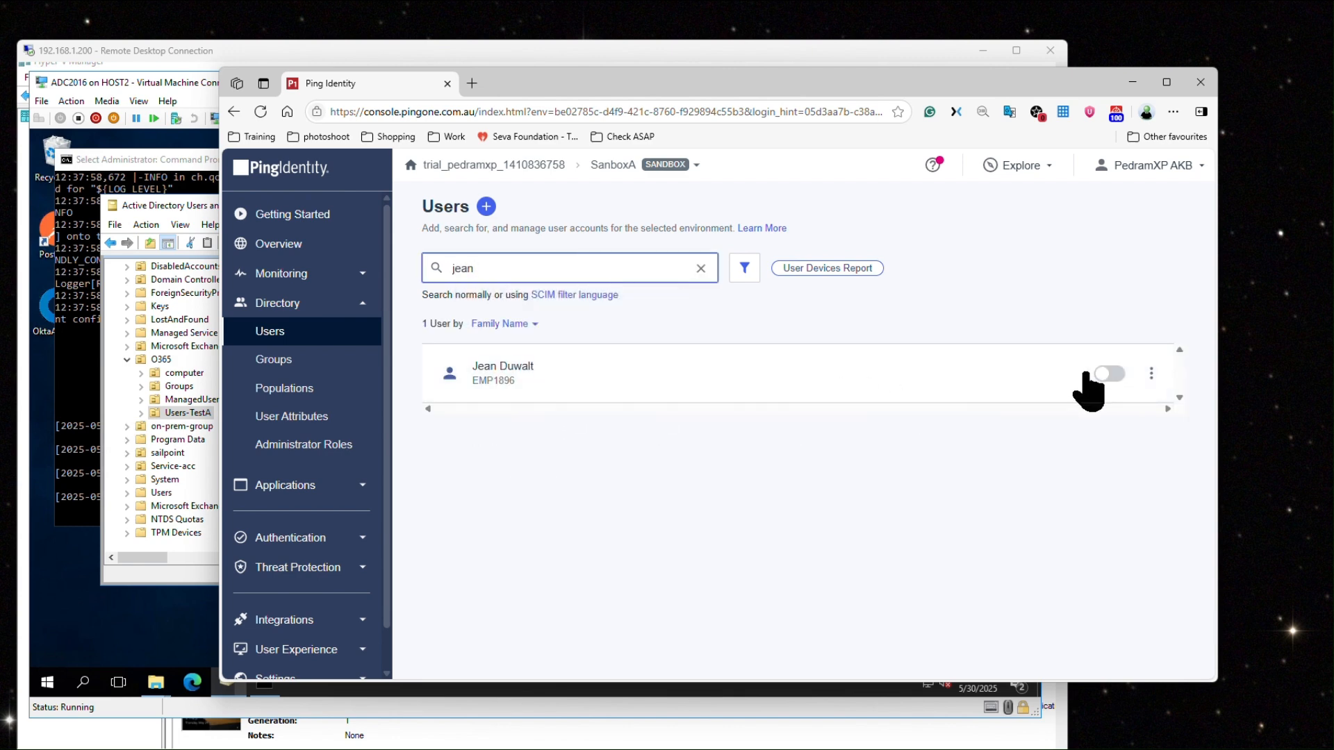
Step: In Active Directory Users and Computers, enable the third user account in the Users-TestA organizational unit
{"action": "left_click", "coordinate": [155, 558]}
{"action": "right_click", "coordinate": [289, 321]}
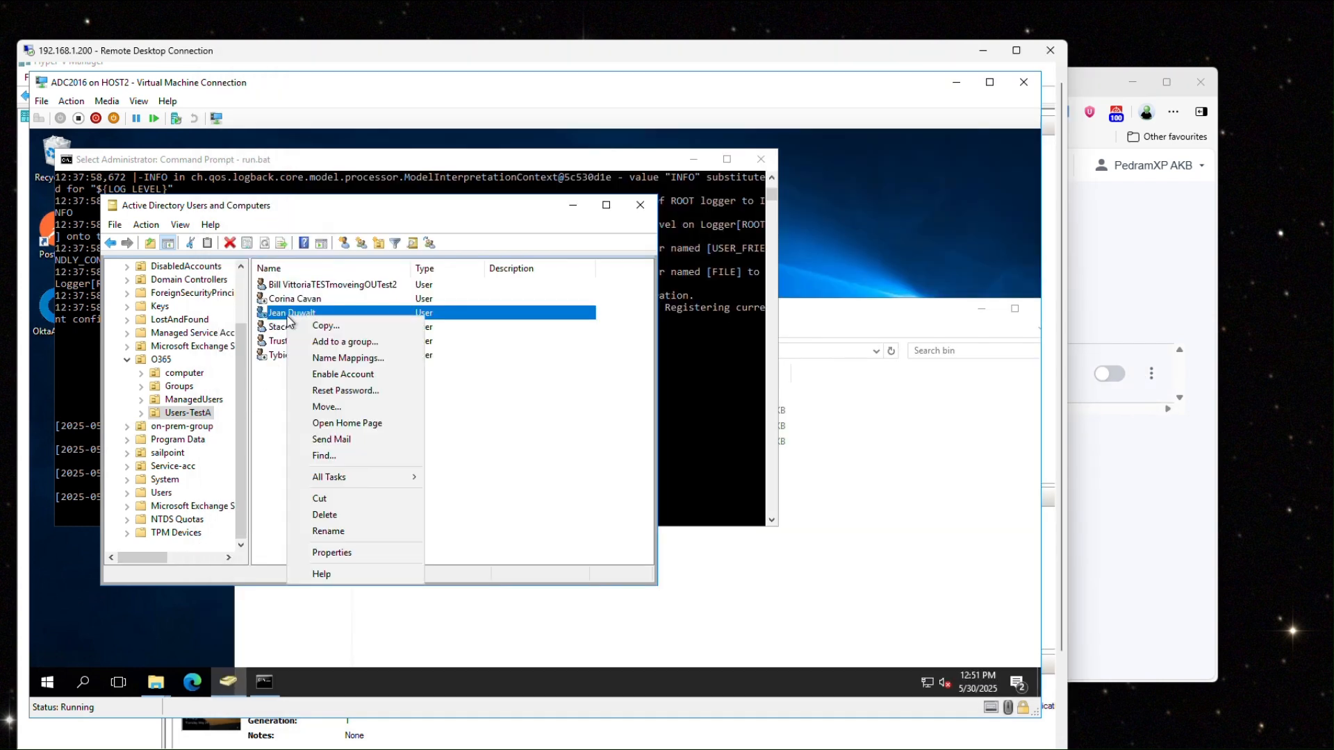
{"action": "left_click", "coordinate": [336, 374]}
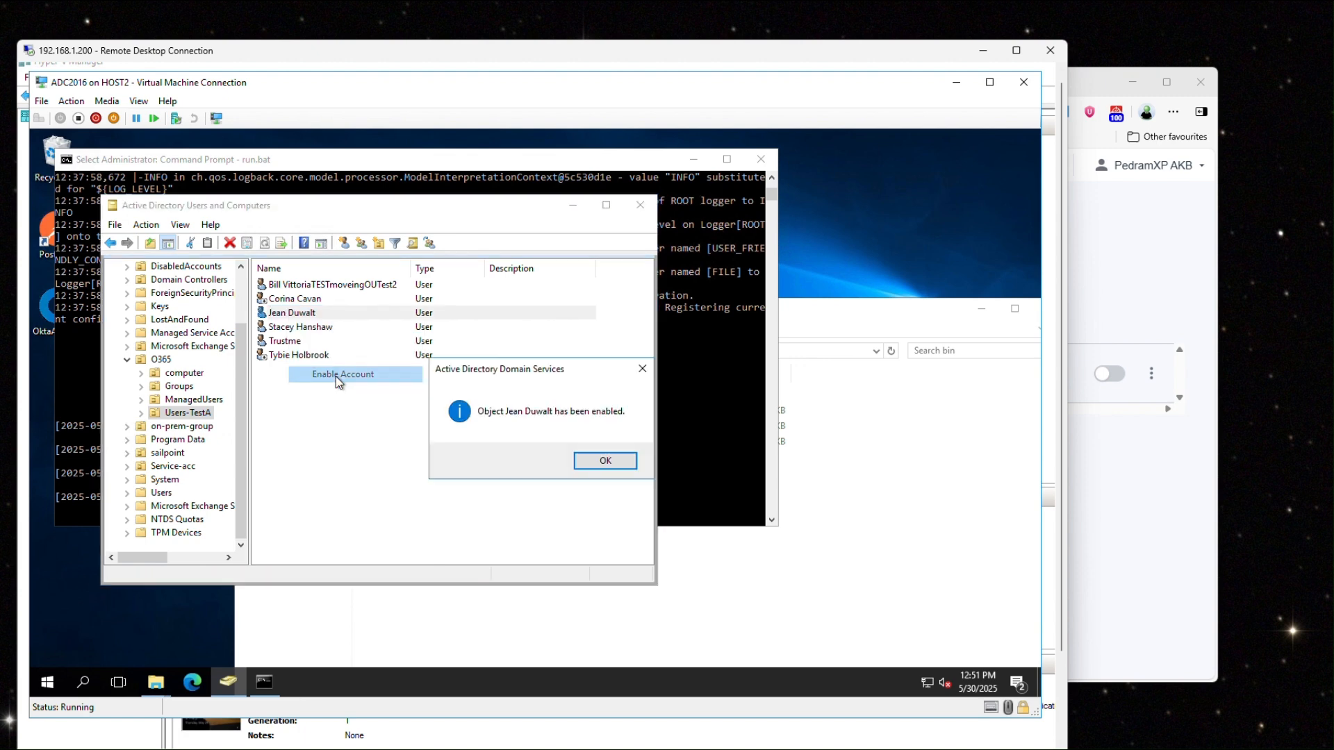
{"action": "left_click", "coordinate": [590, 461]}
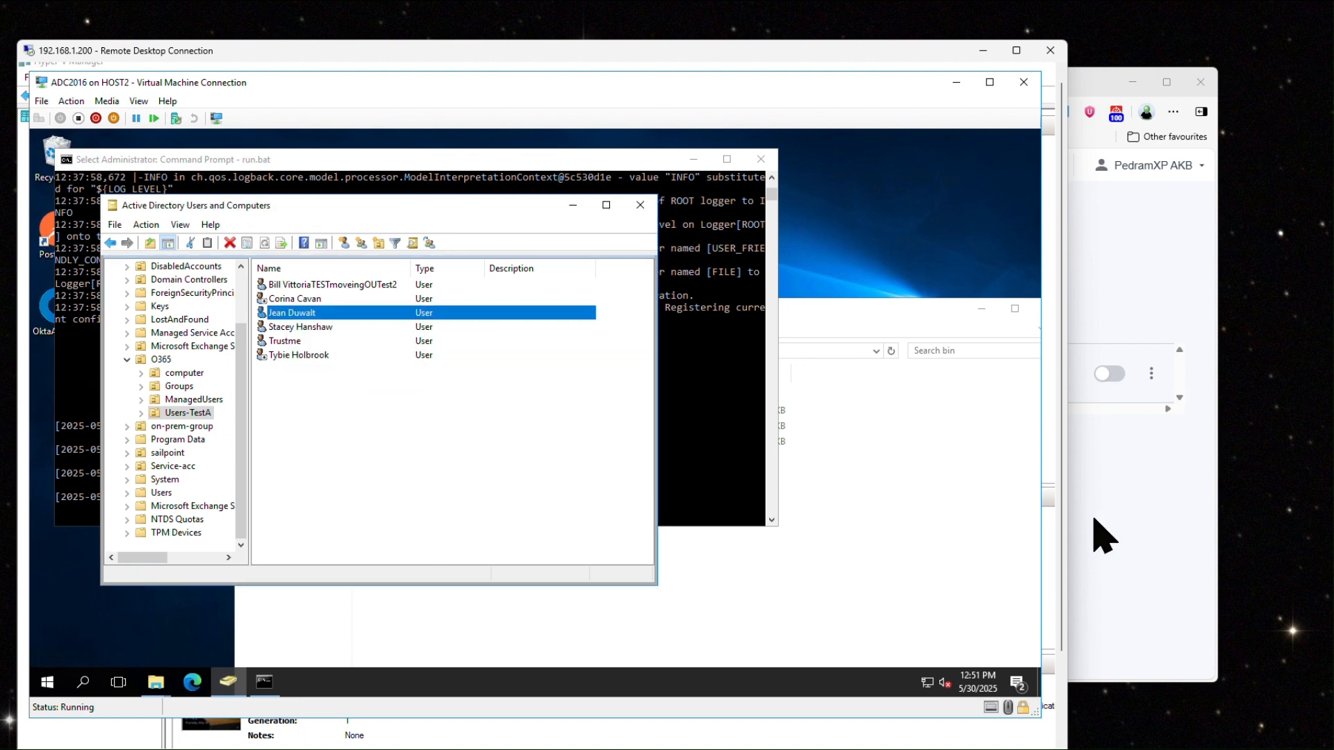
Step: Back in PingOne, resync the AD to PingOne Rule from its provisioning sync summary and close the rule details
{"action": "left_click", "coordinate": [1103, 538]}
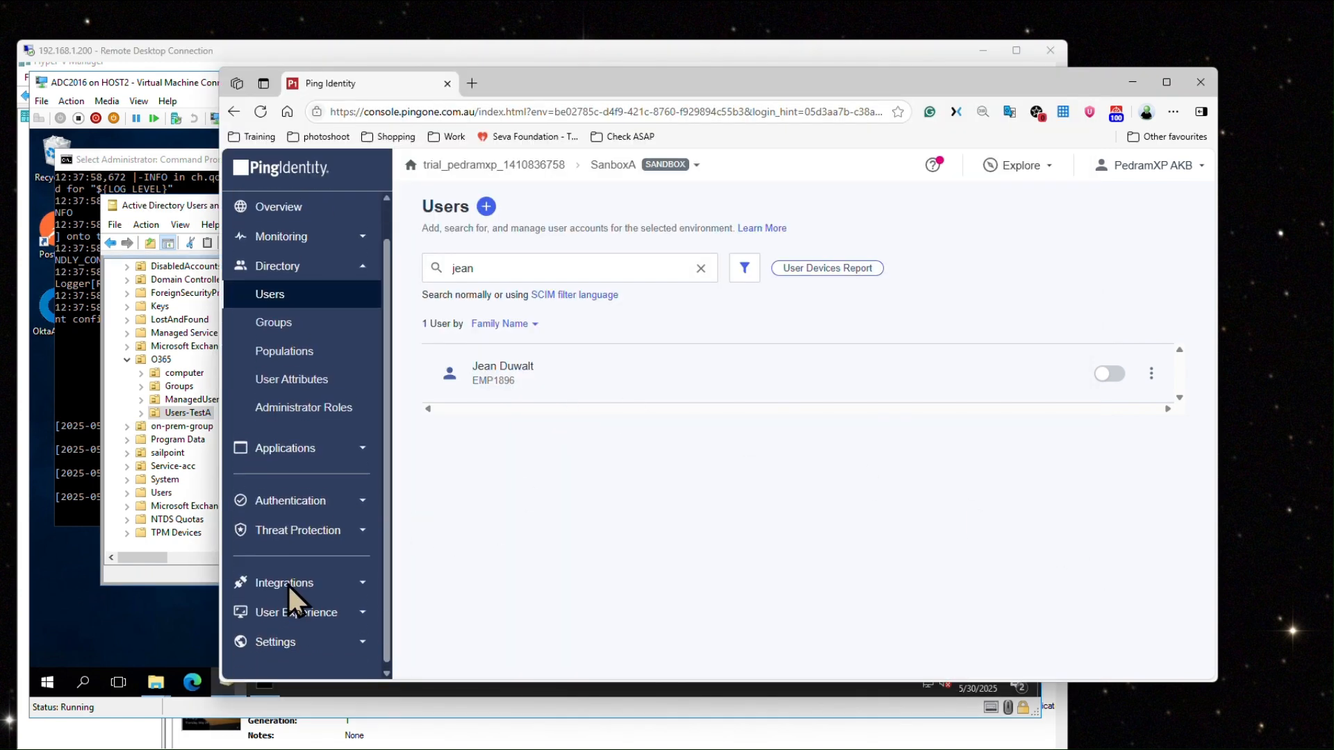
{"action": "left_click", "coordinate": [299, 583]}
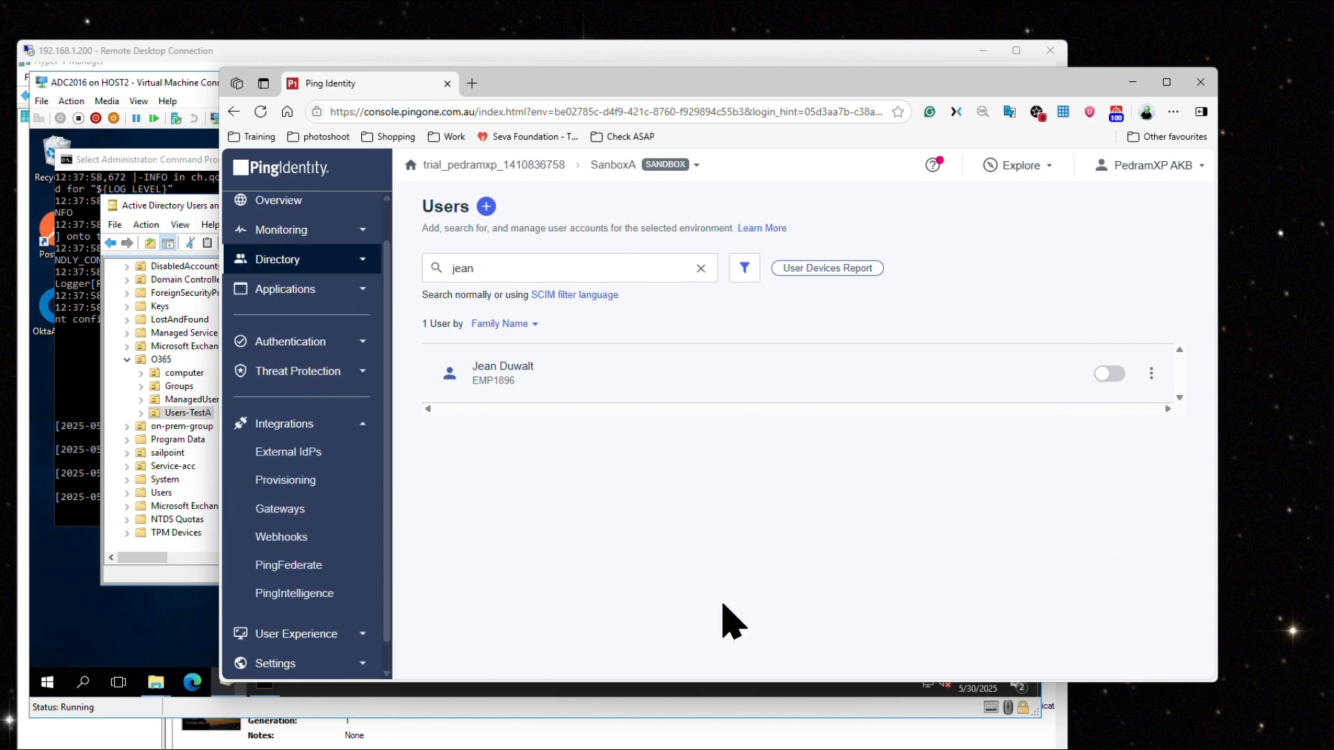
{"action": "left_click", "coordinate": [306, 478]}
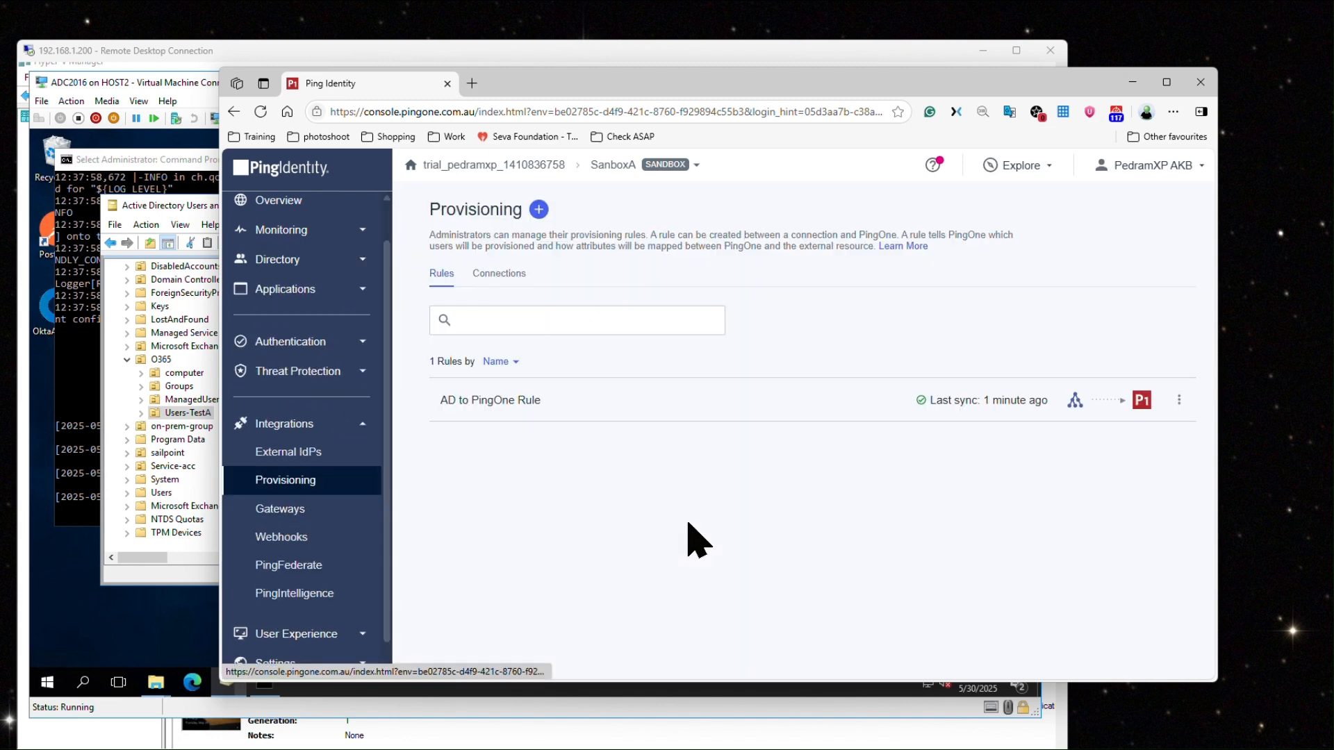
{"action": "left_click", "coordinate": [993, 409]}
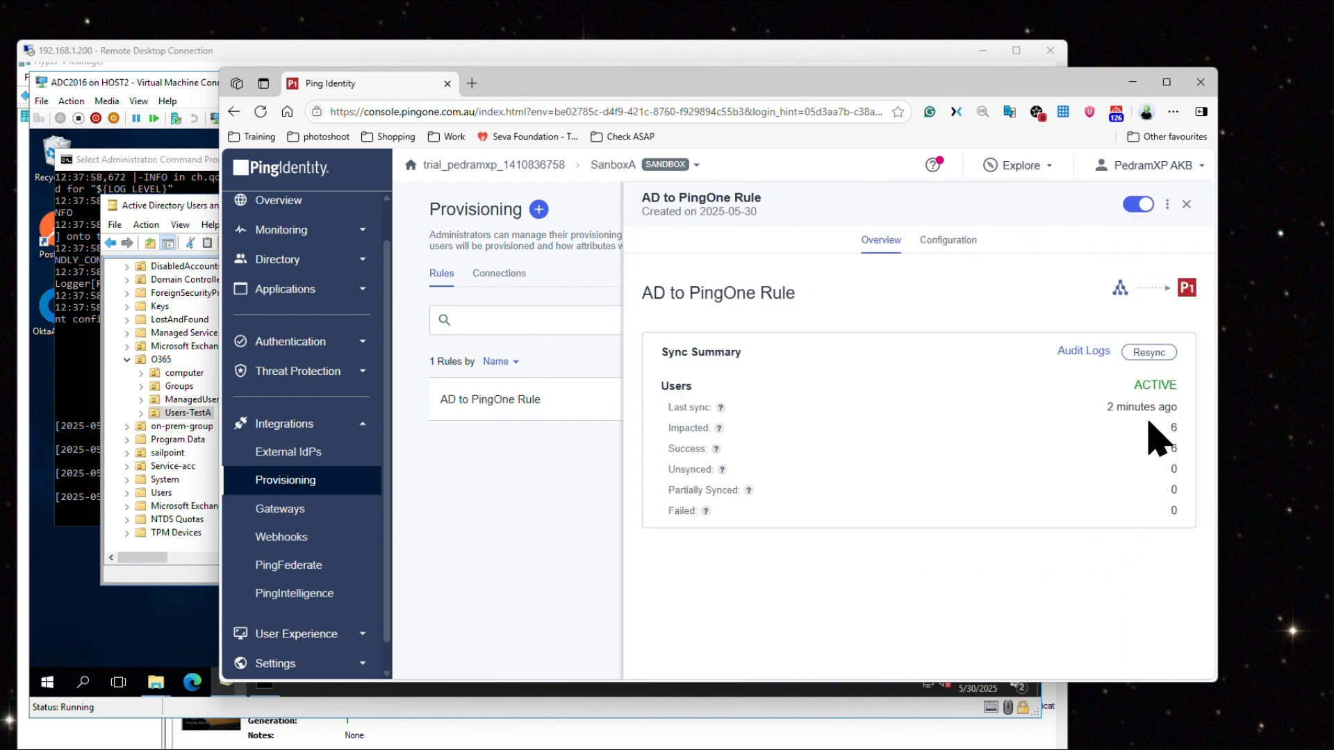
{"action": "left_click", "coordinate": [1153, 353]}
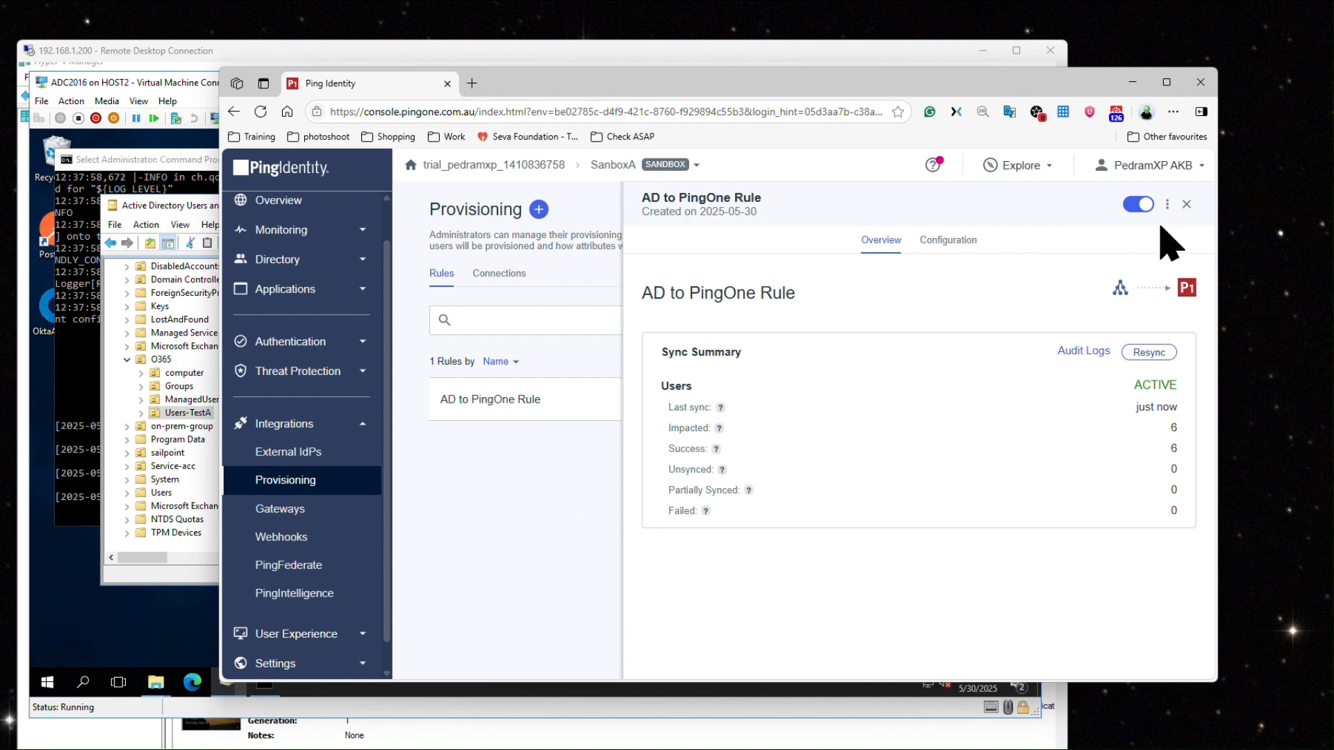
{"action": "left_click", "coordinate": [1187, 204]}
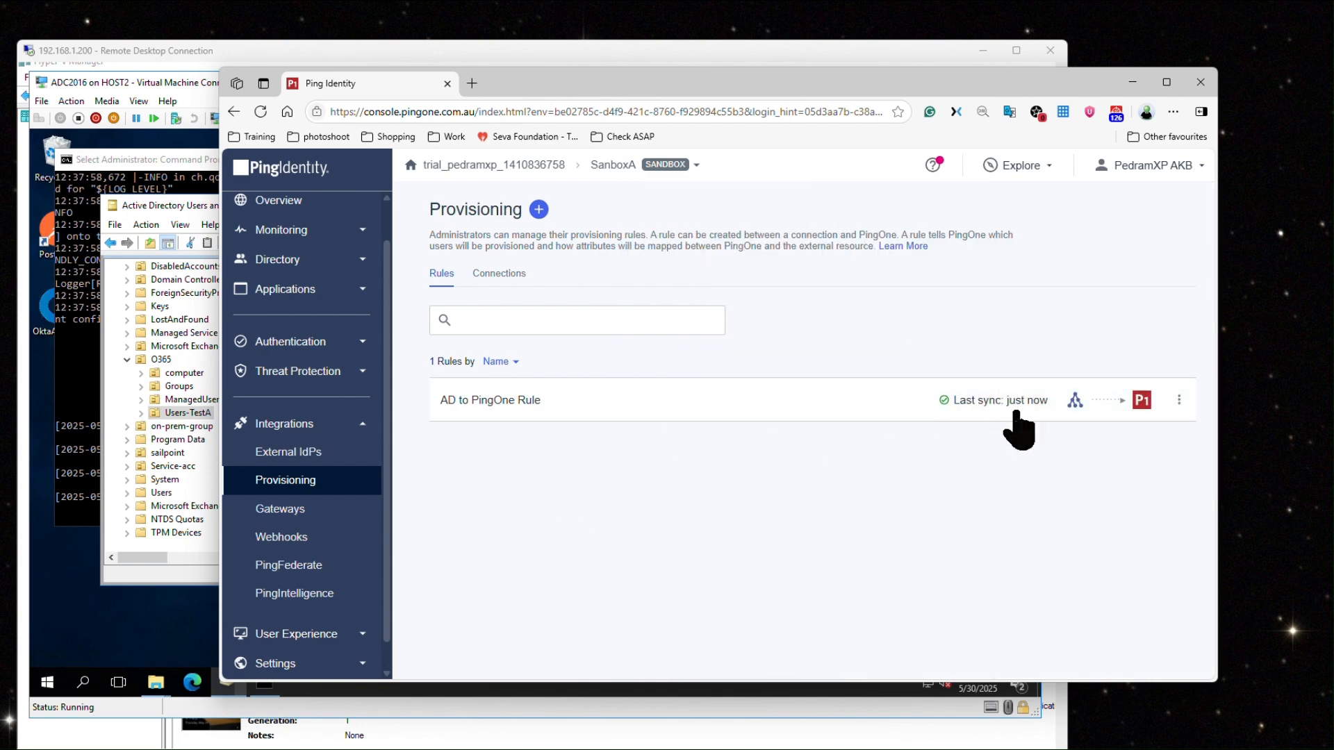
Step: Search the directory's users by the re-enabled account's first name and open its profile to check its enabled state
{"action": "scroll", "coordinate": [287, 401], "scroll_direction": "up", "scroll_amount": 1}
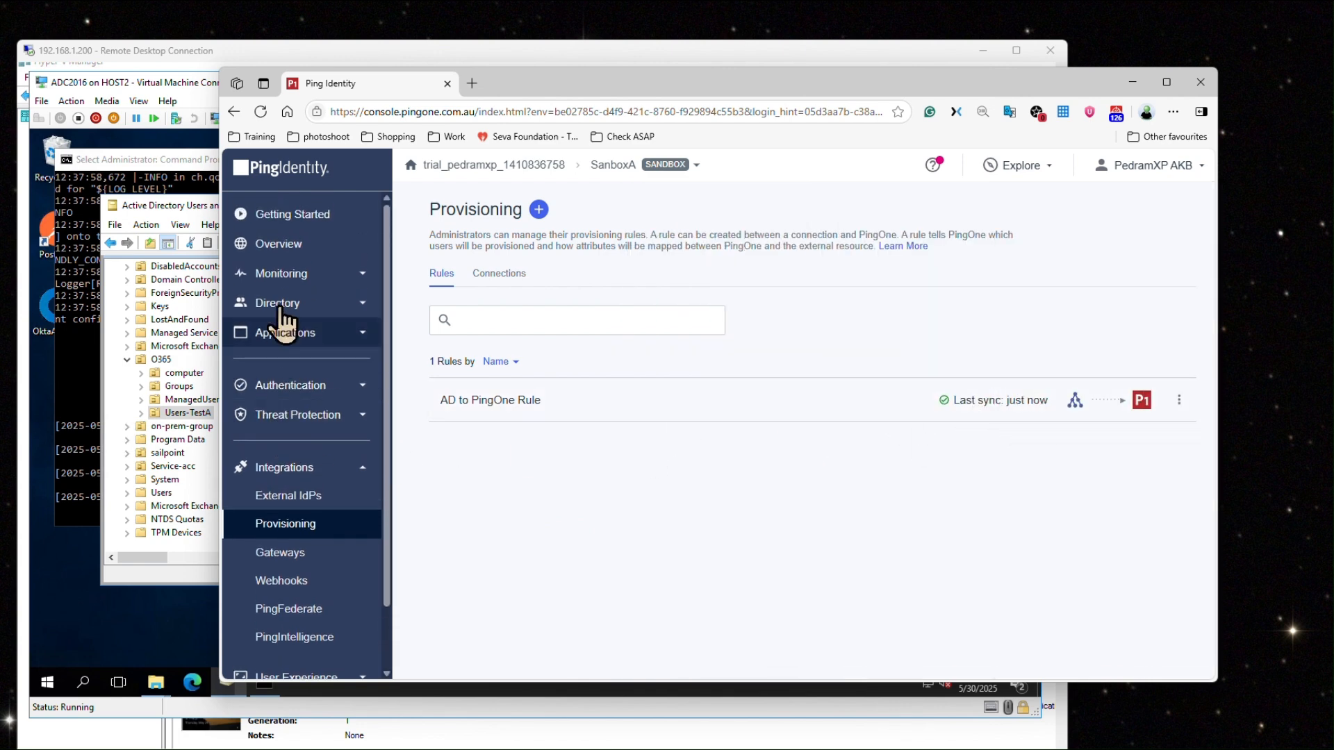
{"action": "left_click", "coordinate": [278, 303]}
{"action": "left_click", "coordinate": [274, 333]}
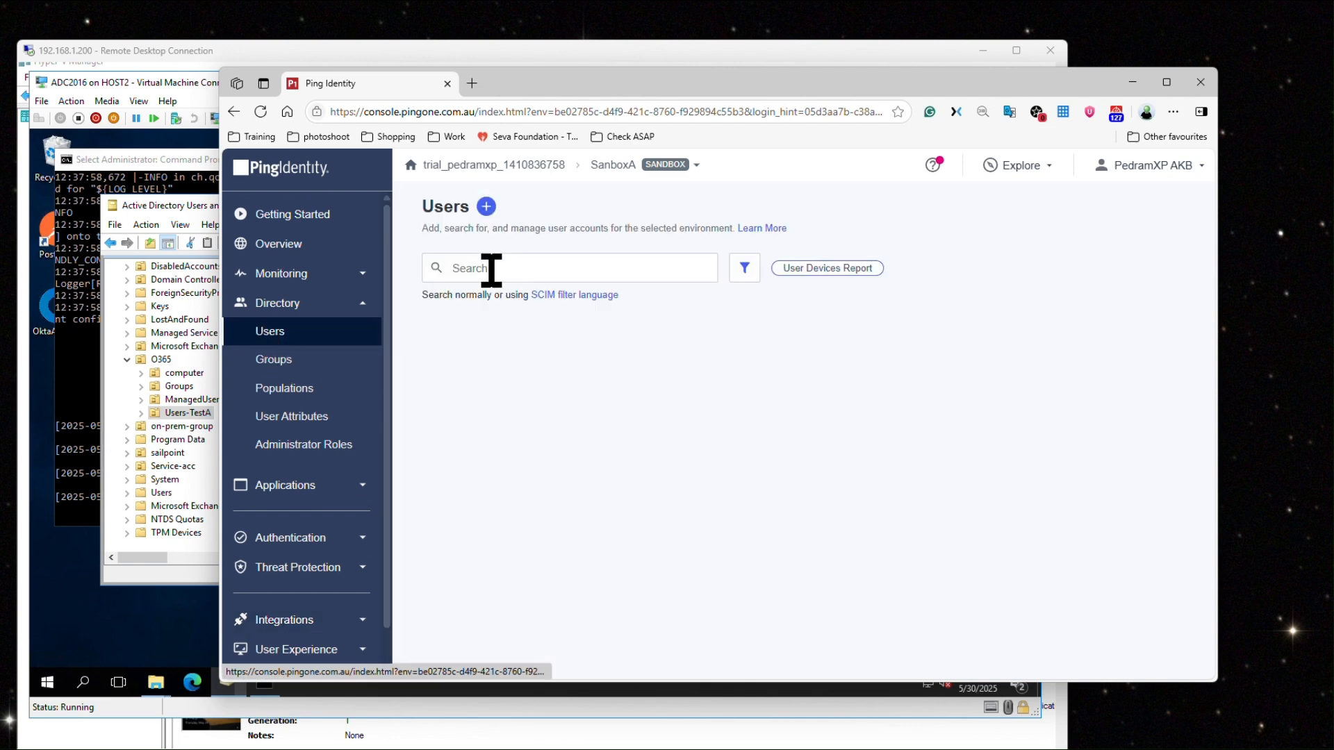
{"action": "left_click", "coordinate": [491, 269]}
{"action": "type", "text": "jean"}
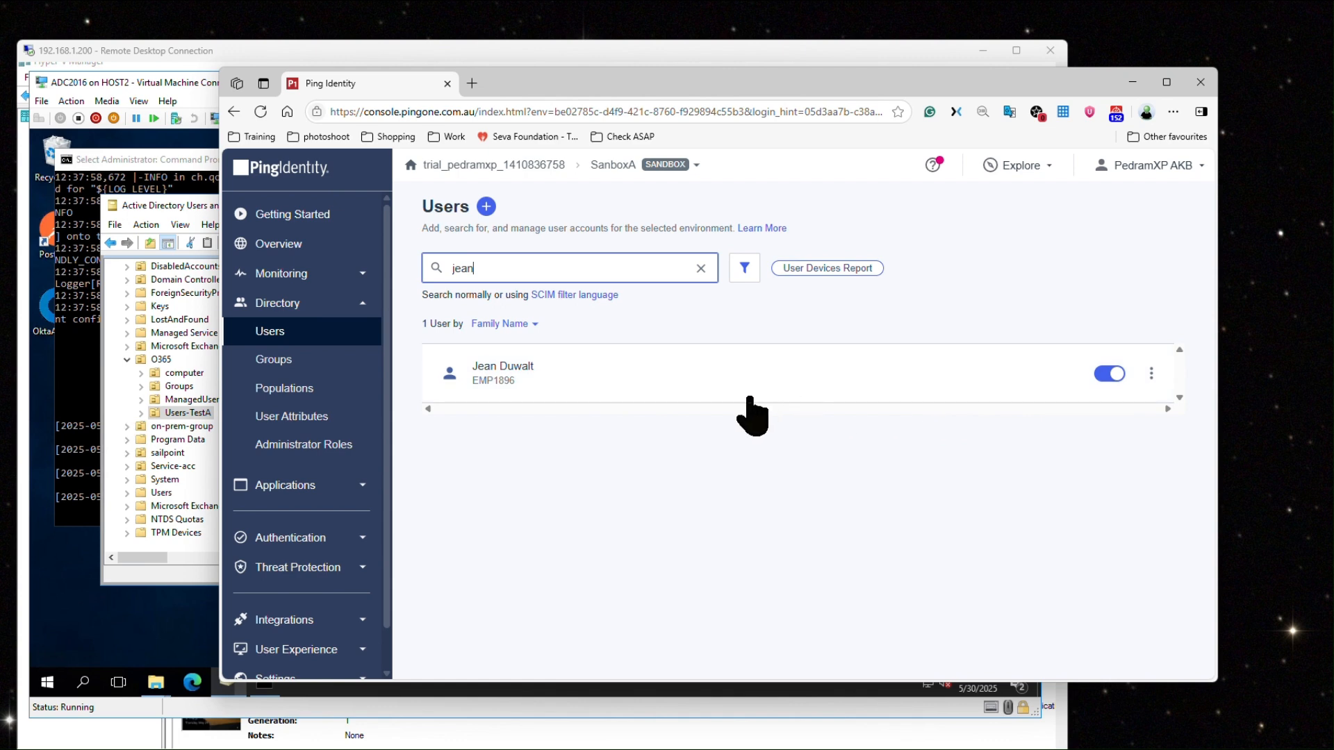
{"action": "left_click", "coordinate": [698, 389]}
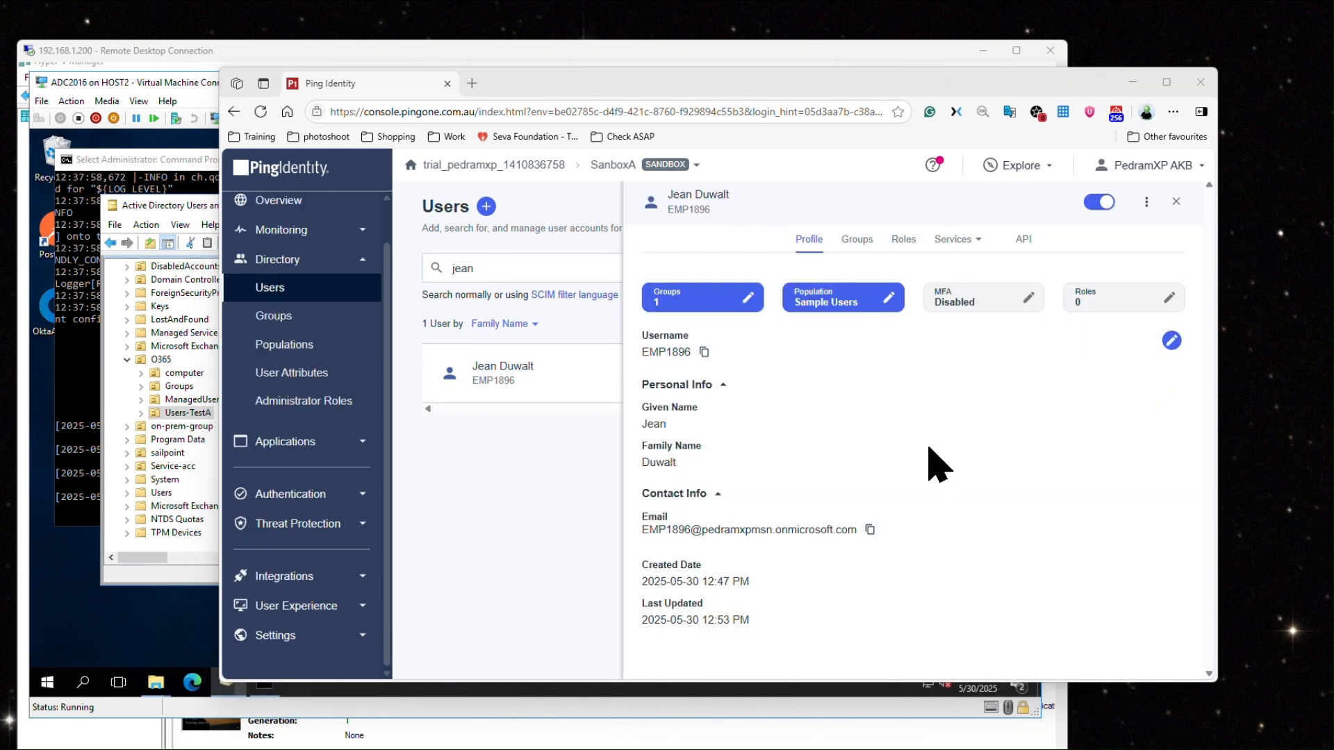